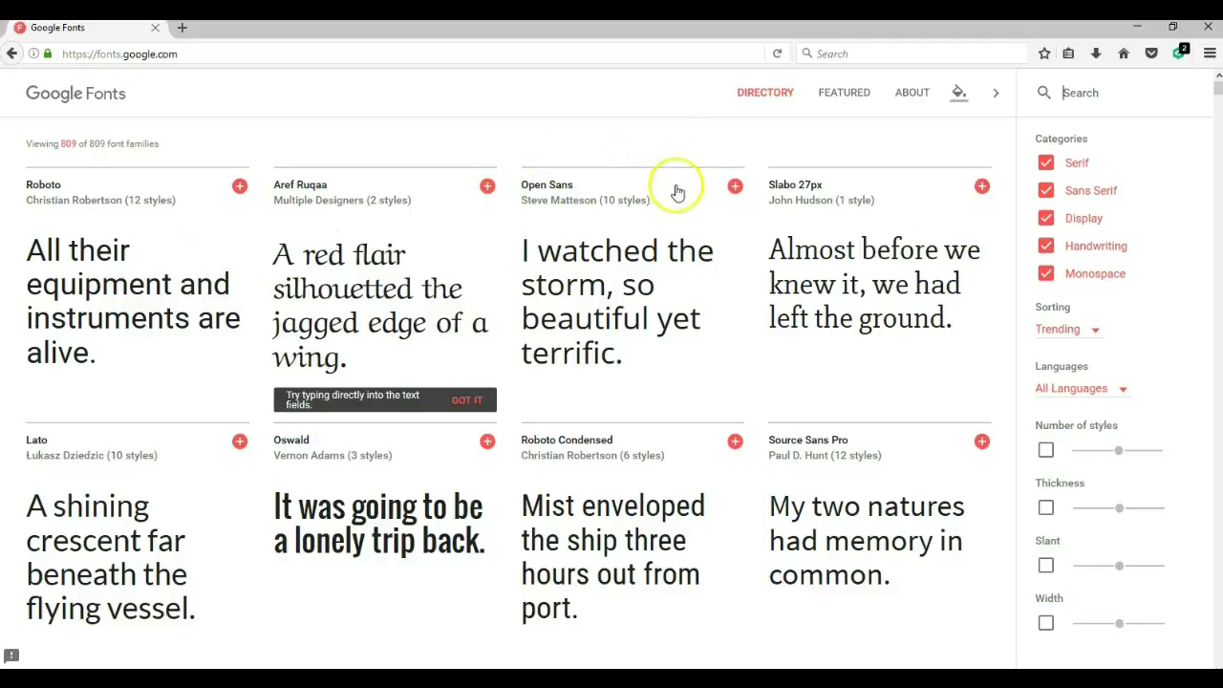
# Scroll down to the Indie Flower card and add the family, giving 1 family selected
pyautogui.scroll(-1, 444, 318)
pyautogui.scroll(-4, 444, 318)
pyautogui.scroll(-4, 445, 311)
pyautogui.scroll(-6, 446, 311)
pyautogui.scroll(-2, 445, 311)
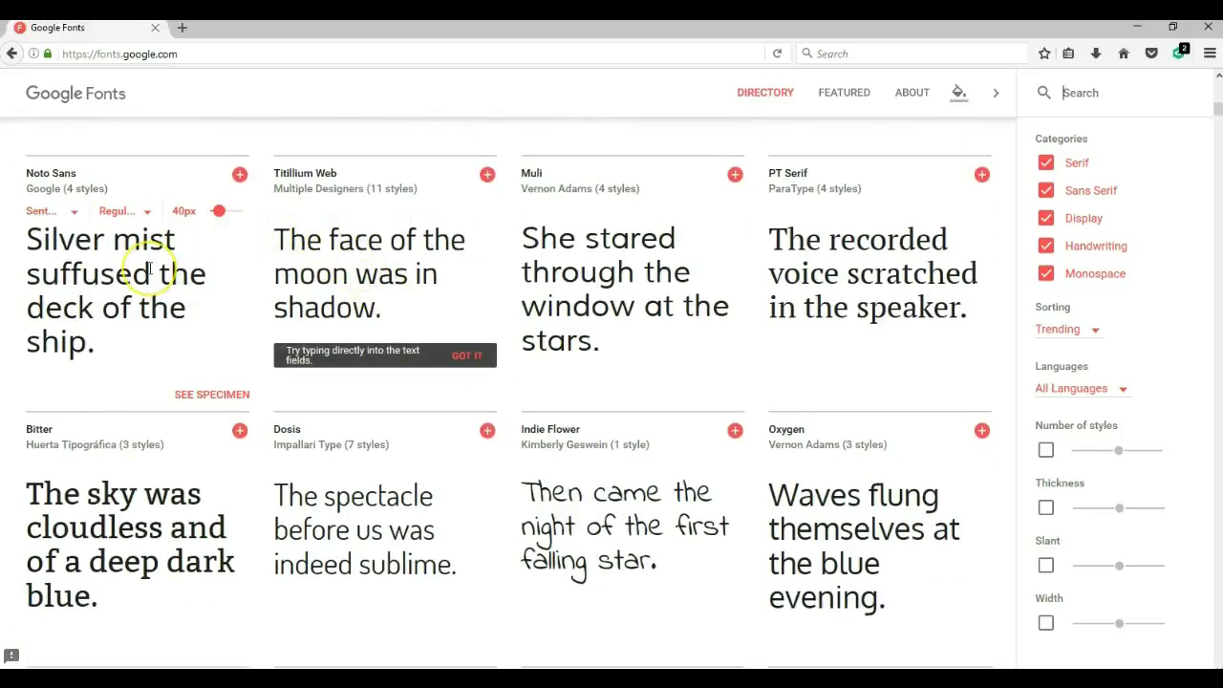
pyautogui.scroll(-1, 148, 268)
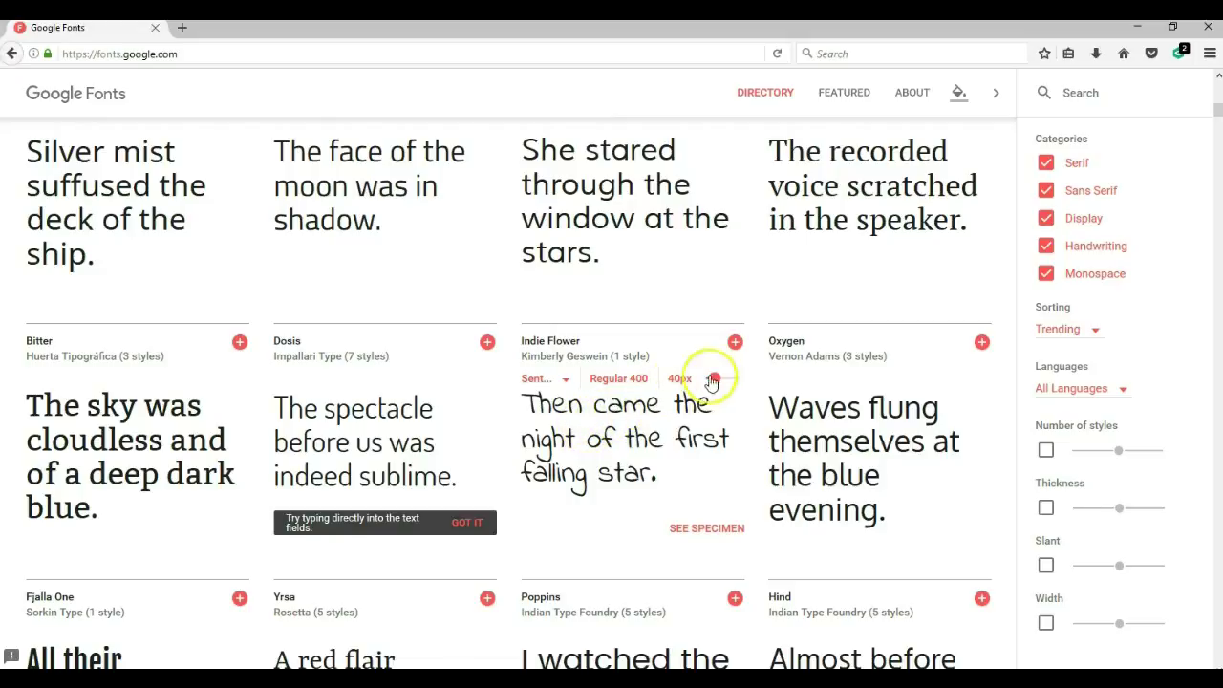
pyautogui.click(734, 344)
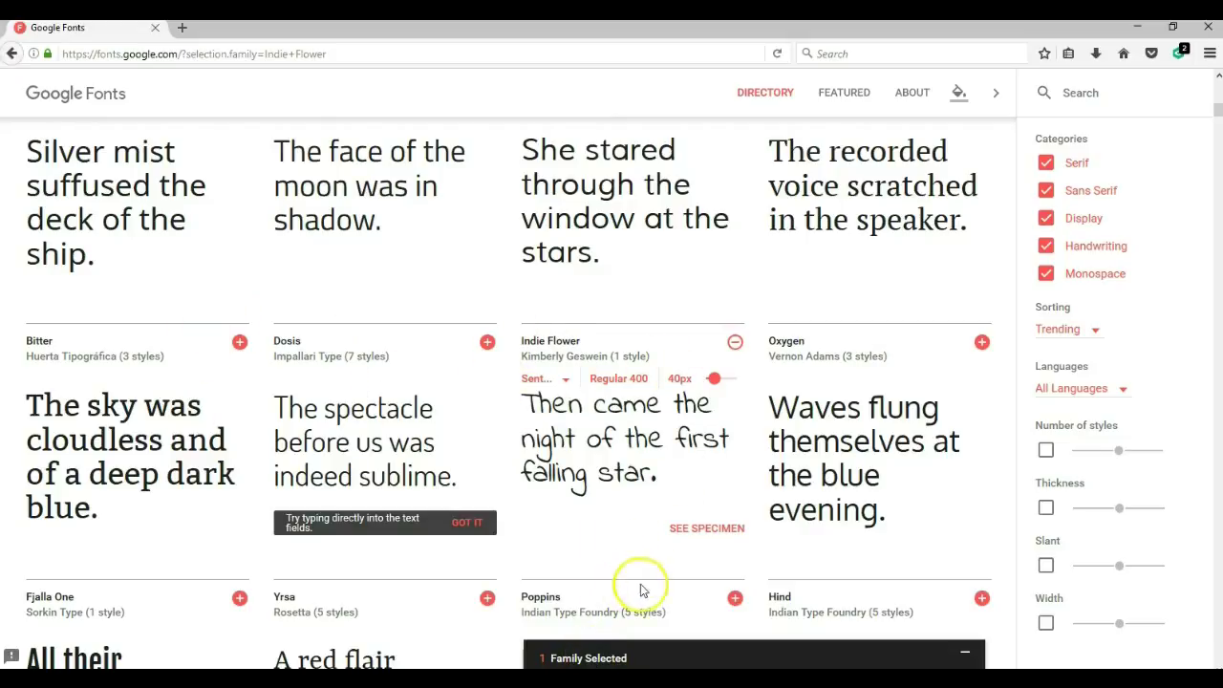
# Show the selected family's embed panel and copy the standard Indie Flower <link> code
pyautogui.click(587, 659)
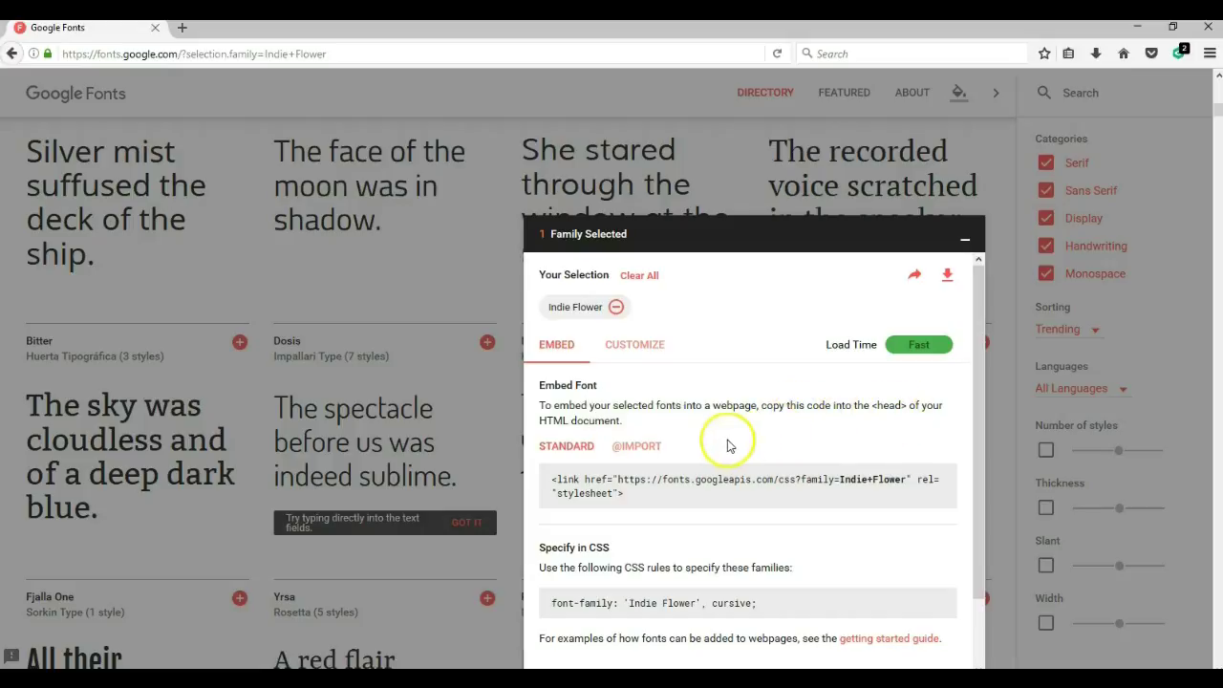
pyautogui.moveTo(552, 477); pyautogui.dragTo(568, 485)
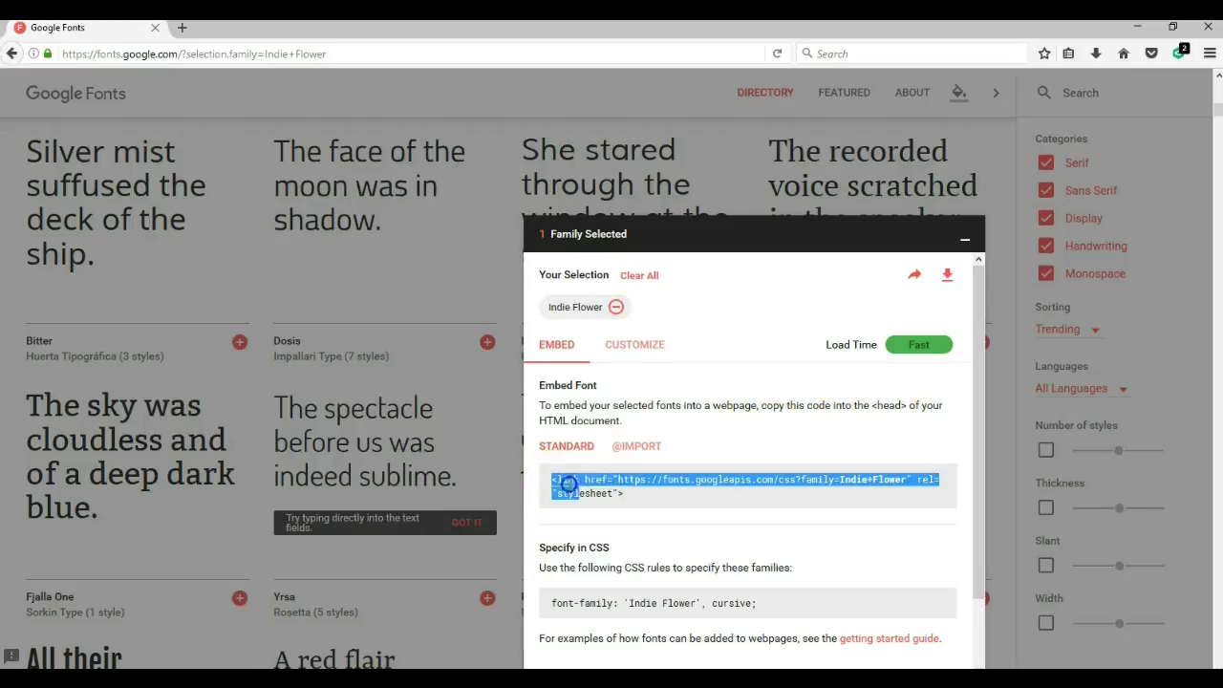
pyautogui.rightClick(633, 493)
pyautogui.click(653, 495)
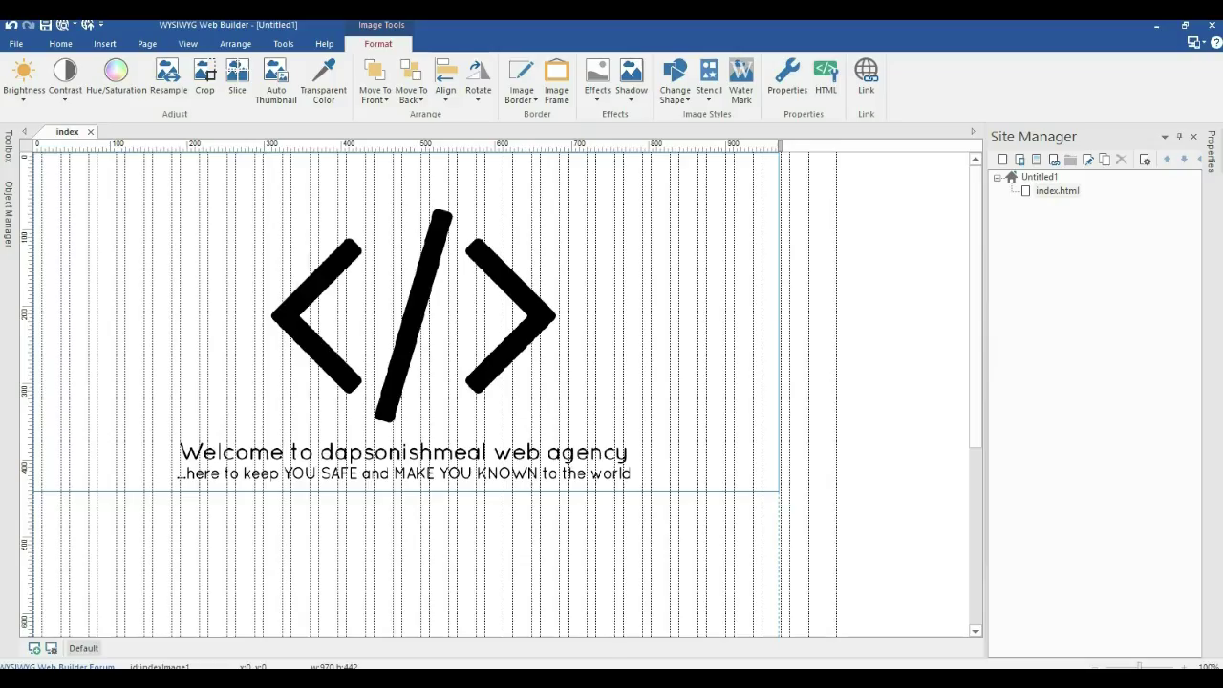
# Paste the Indie Flower link code into Page HTML's 'Between <head></head> tags' section
pyautogui.click(808, 278)
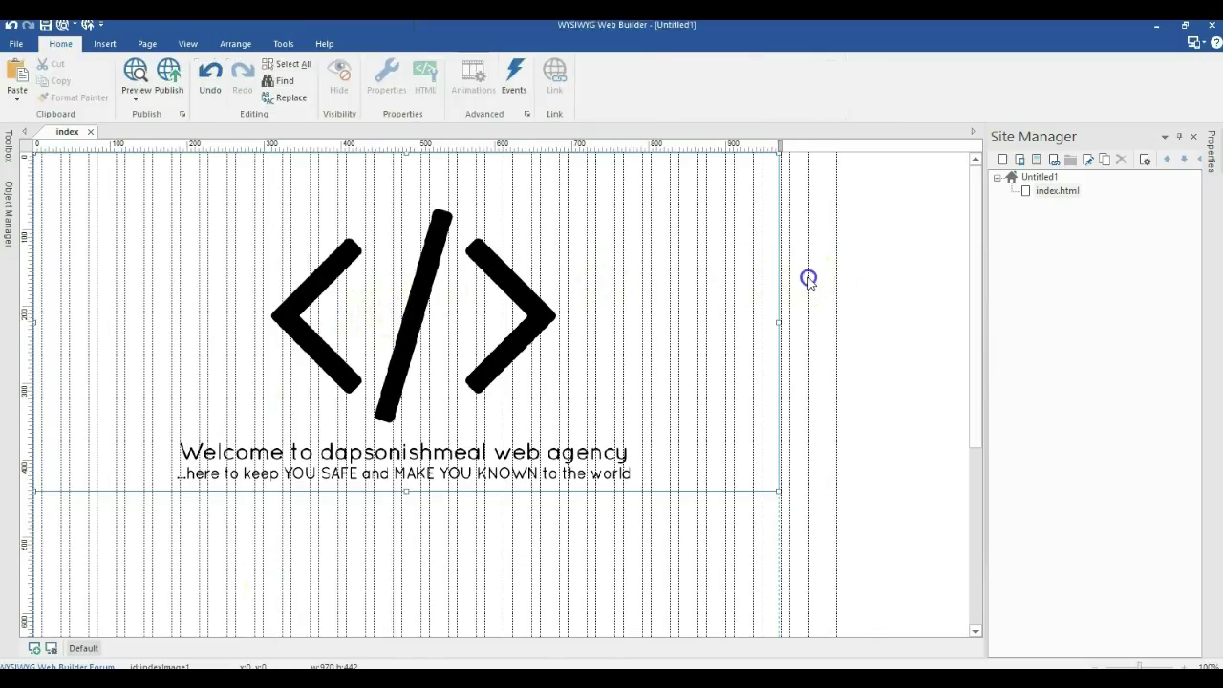
pyautogui.click(148, 43)
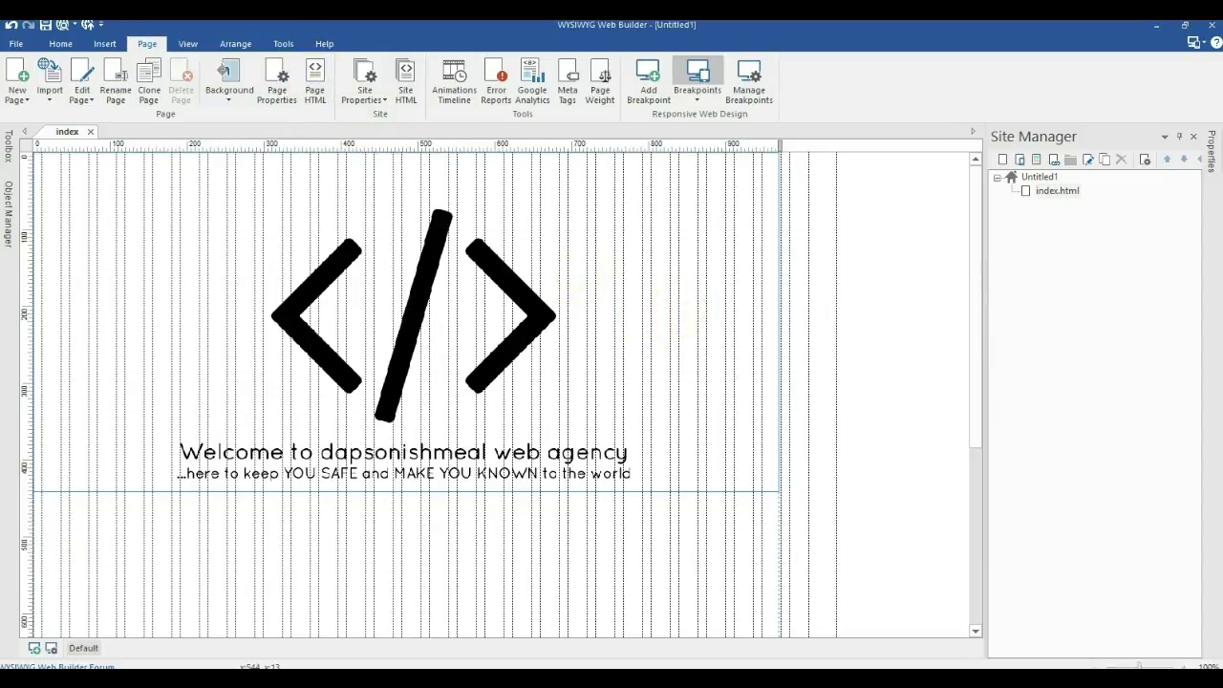
pyautogui.moveTo(191, 218); pyautogui.dragTo(541, 169)
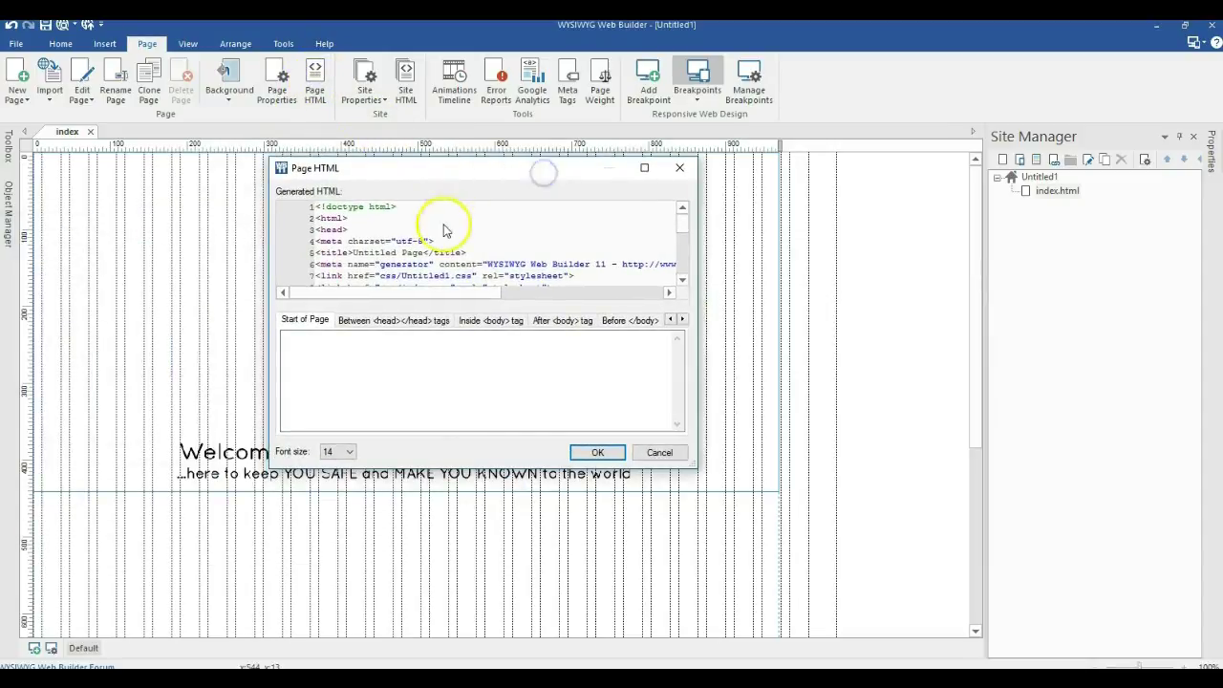
pyautogui.click(428, 323)
pyautogui.click(378, 342)
pyautogui.write('<link href="https://fonts.googleapis.com/css?family=Indie+Flower" rel="stylesheet">')
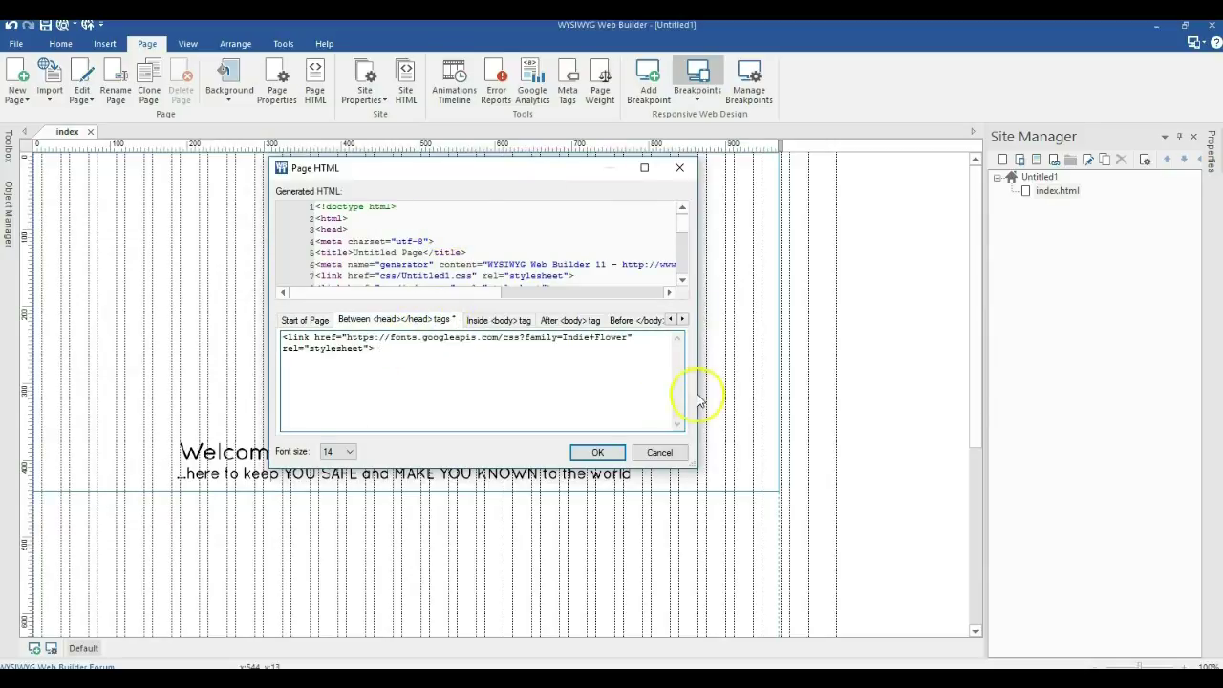
pyautogui.click(600, 452)
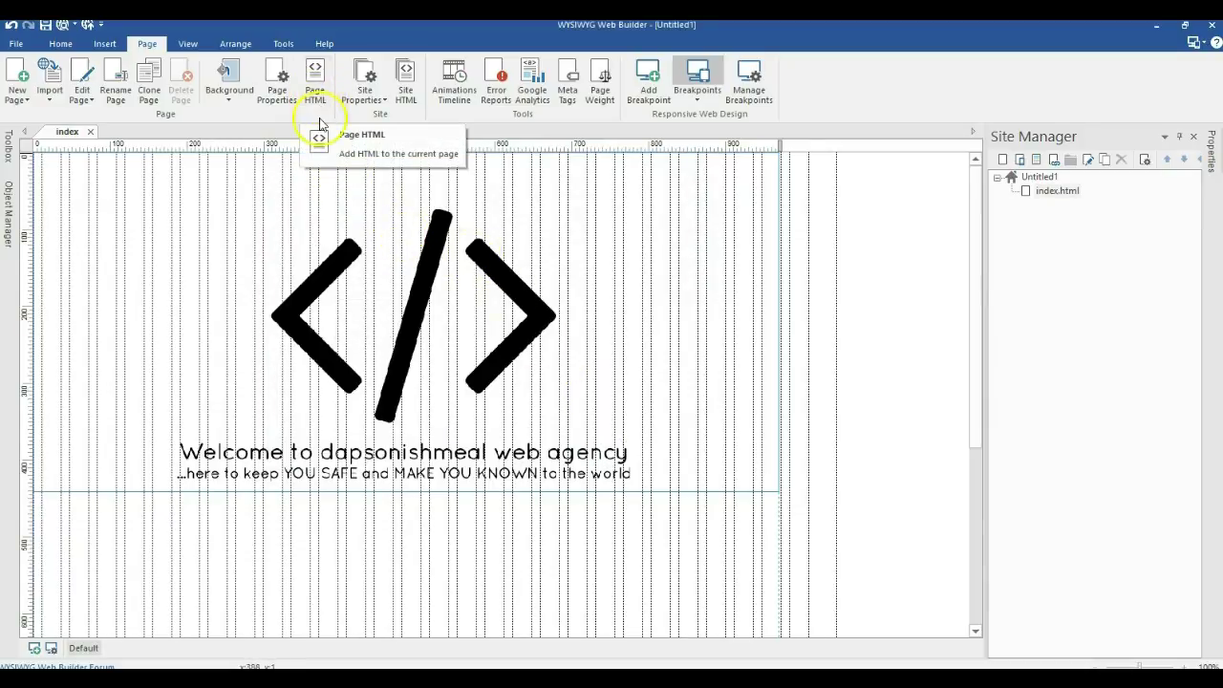
# Return to the Google Fonts embed panel and scroll to its CSS rule
pyautogui.click(406, 92)
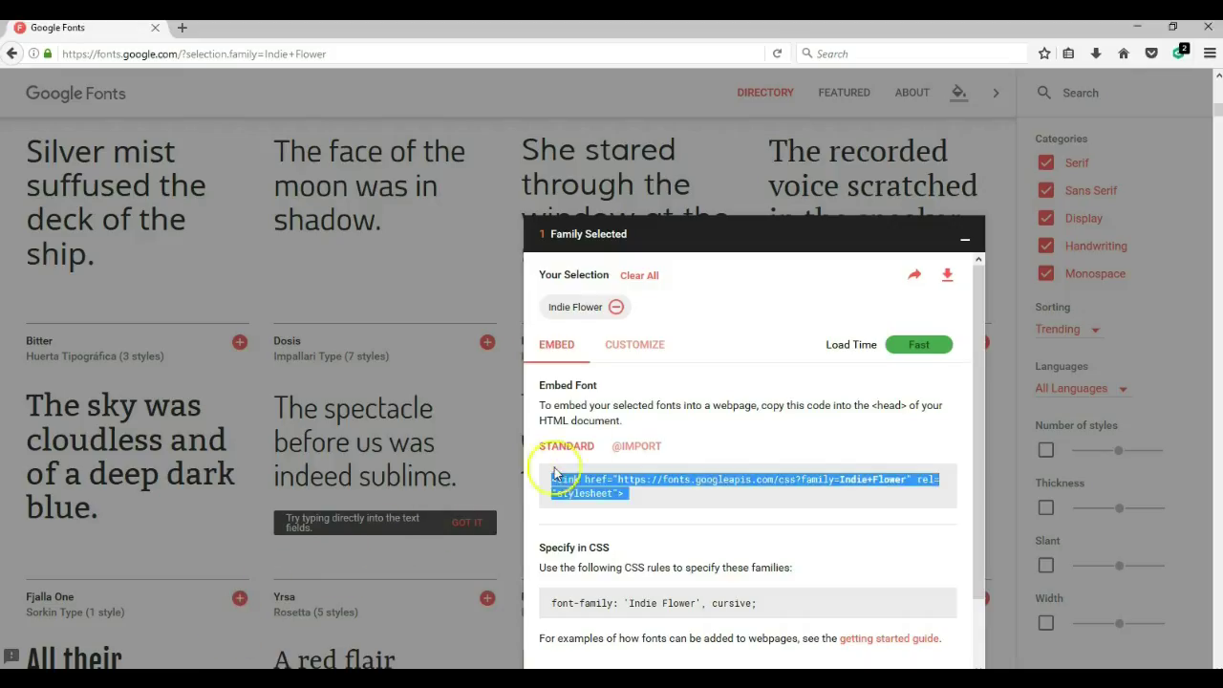
pyautogui.click(541, 473)
pyautogui.scroll(-2, 608, 438)
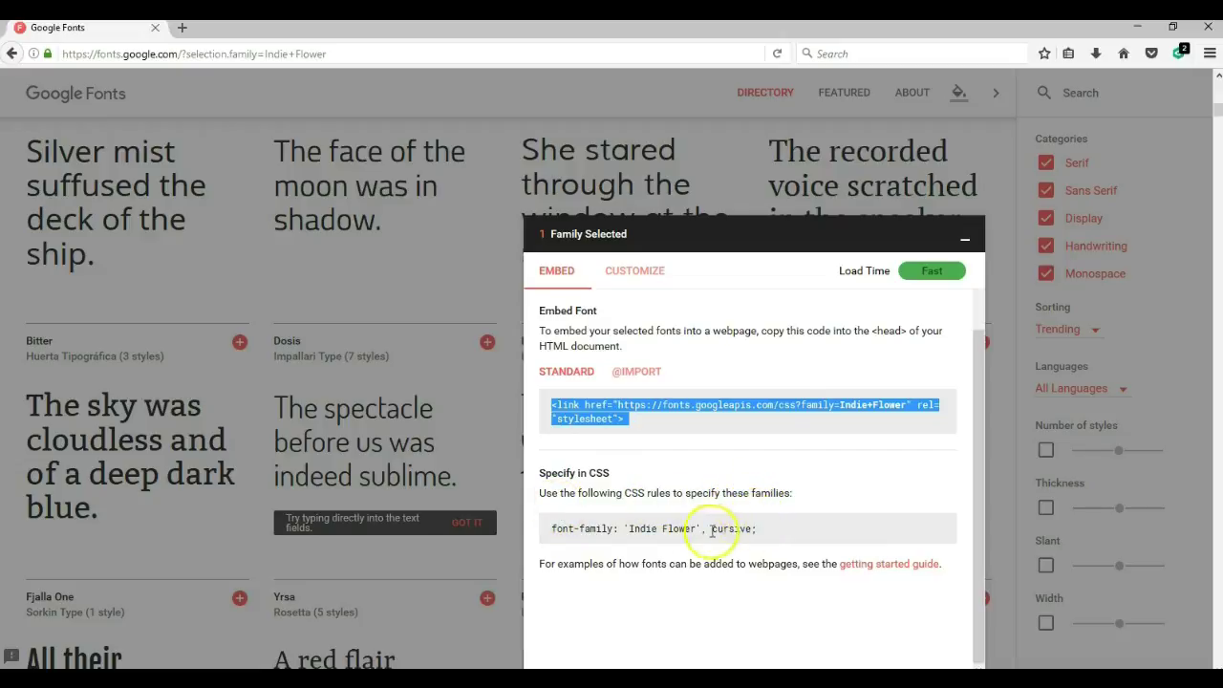
# Copy the CSS rule font-family: 'Indie Flower', cursive; and go back to the builder
pyautogui.click(672, 536)
pyautogui.moveTo(772, 532); pyautogui.dragTo(551, 536)
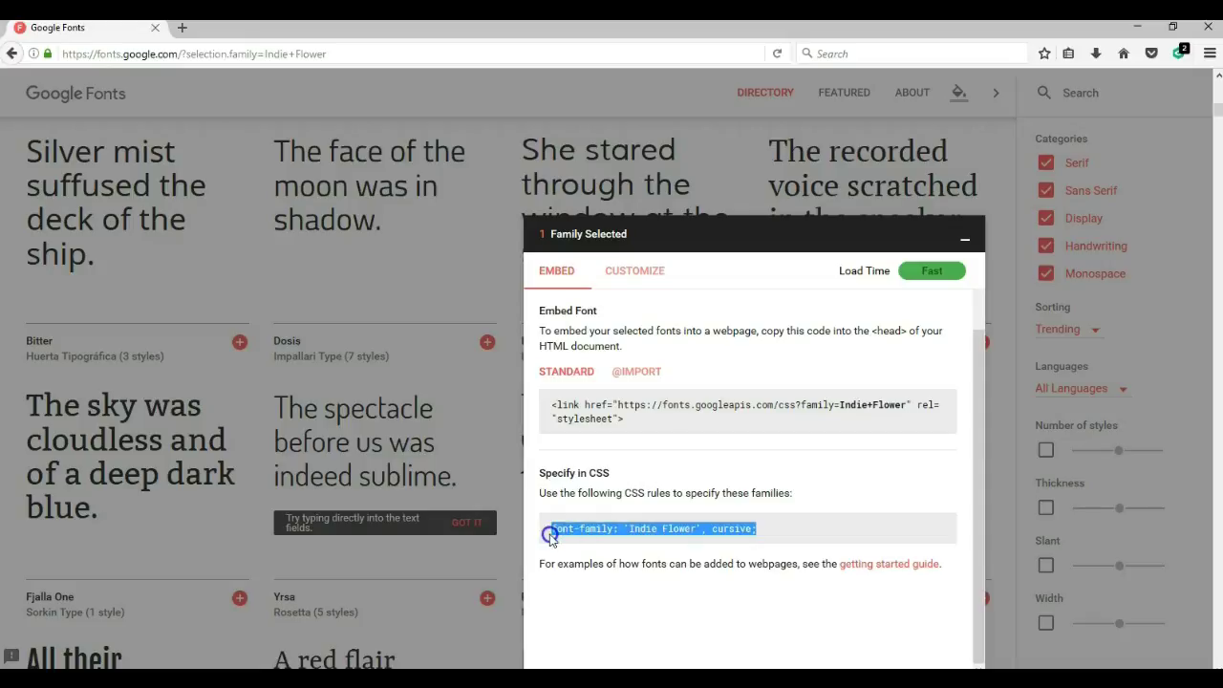
pyautogui.rightClick(552, 532)
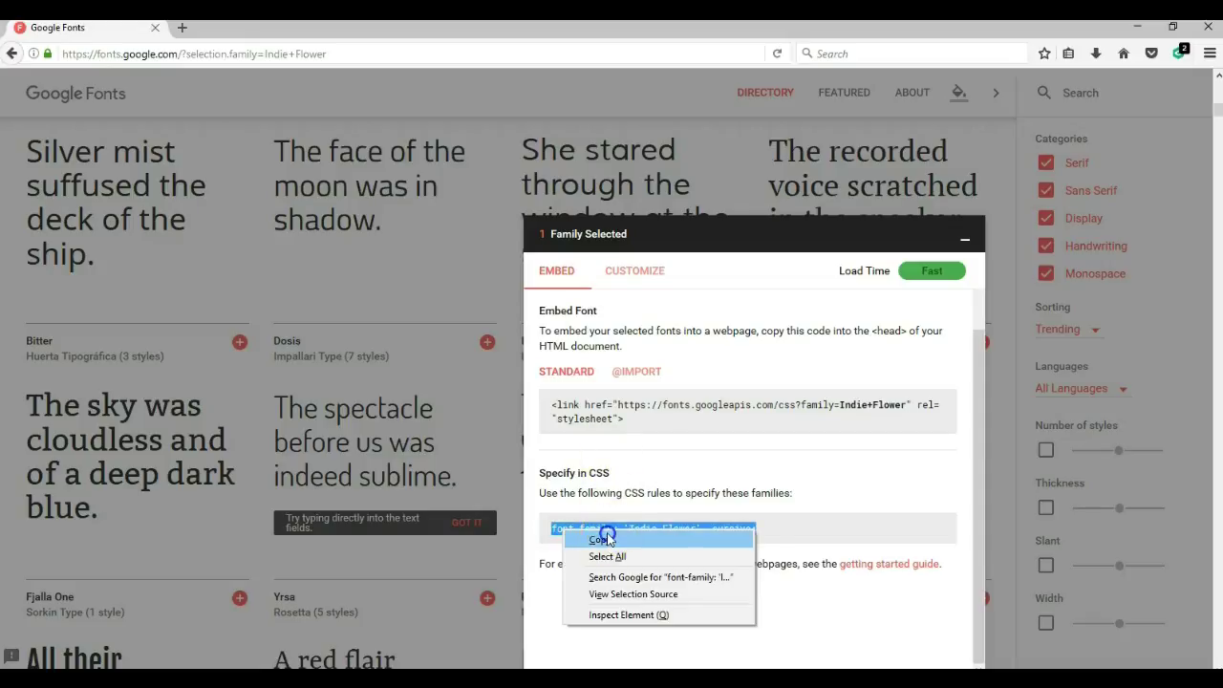
pyautogui.click(604, 537)
pyautogui.hotkey('alt', 'Tab')
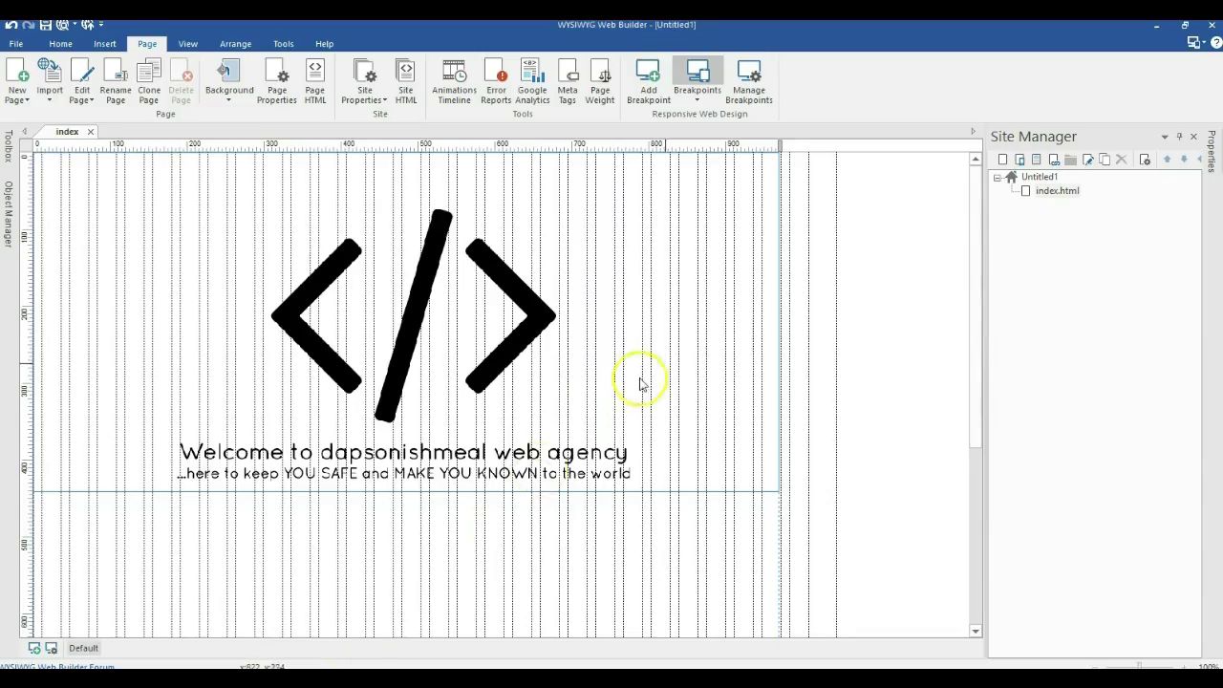
# Add a new style in Style Manager, replacing the name style1 with Indie_Flower_24_Gray
pyautogui.click(289, 44)
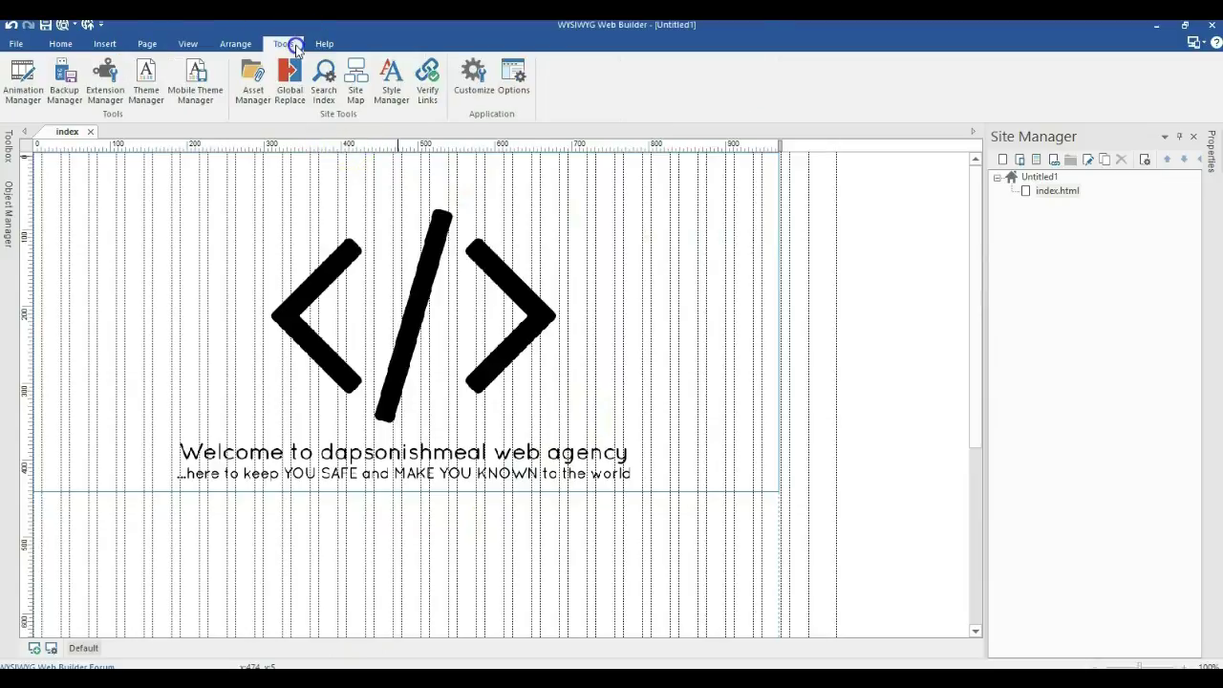
pyautogui.click(390, 81)
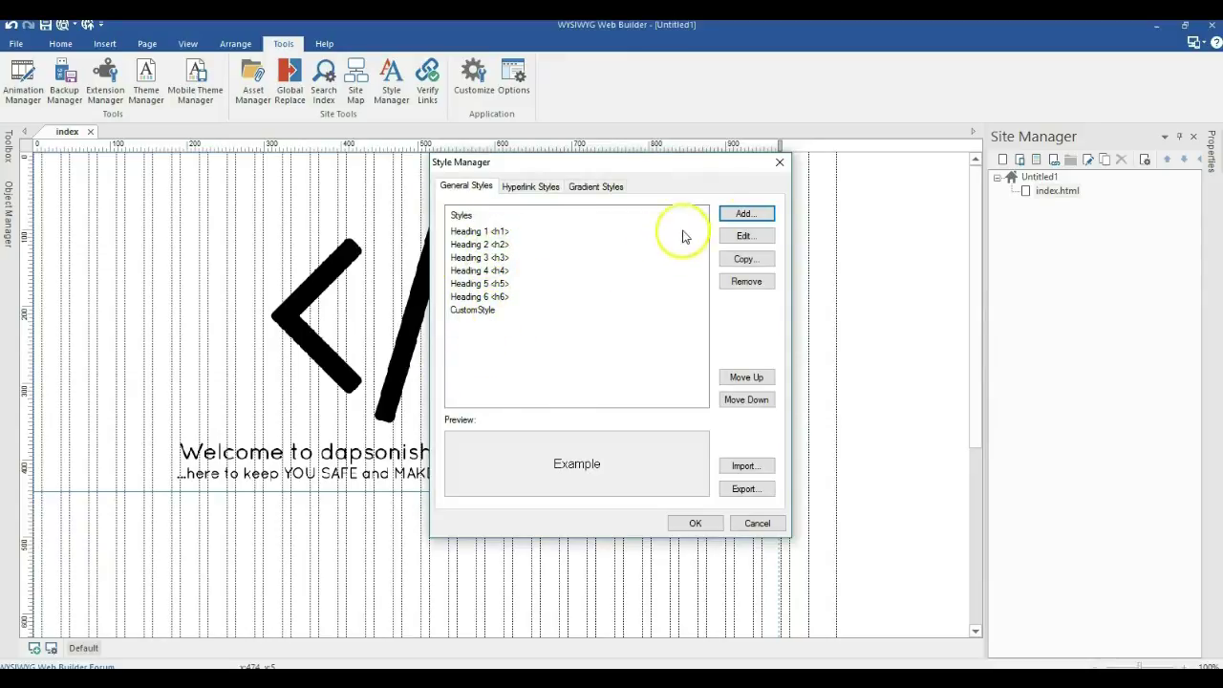
pyautogui.click(731, 215)
pyautogui.doubleClick(491, 187)
pyautogui.press('BackSpace')
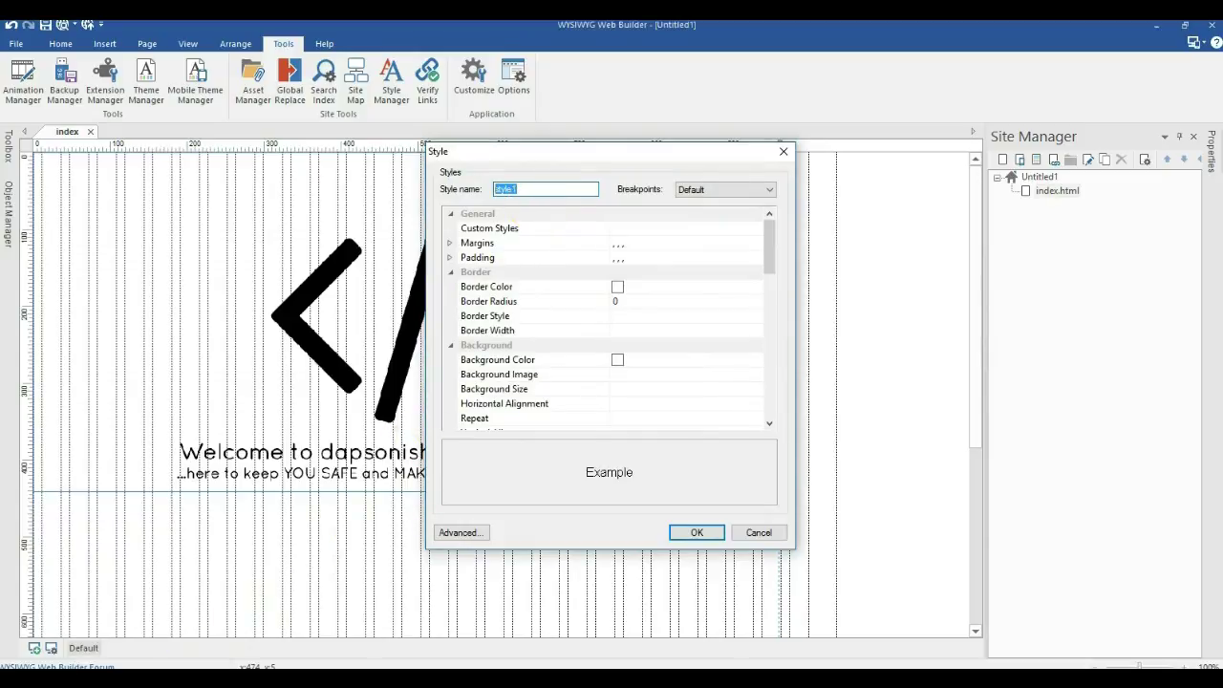
pyautogui.hotkey('alt', 'Tab')
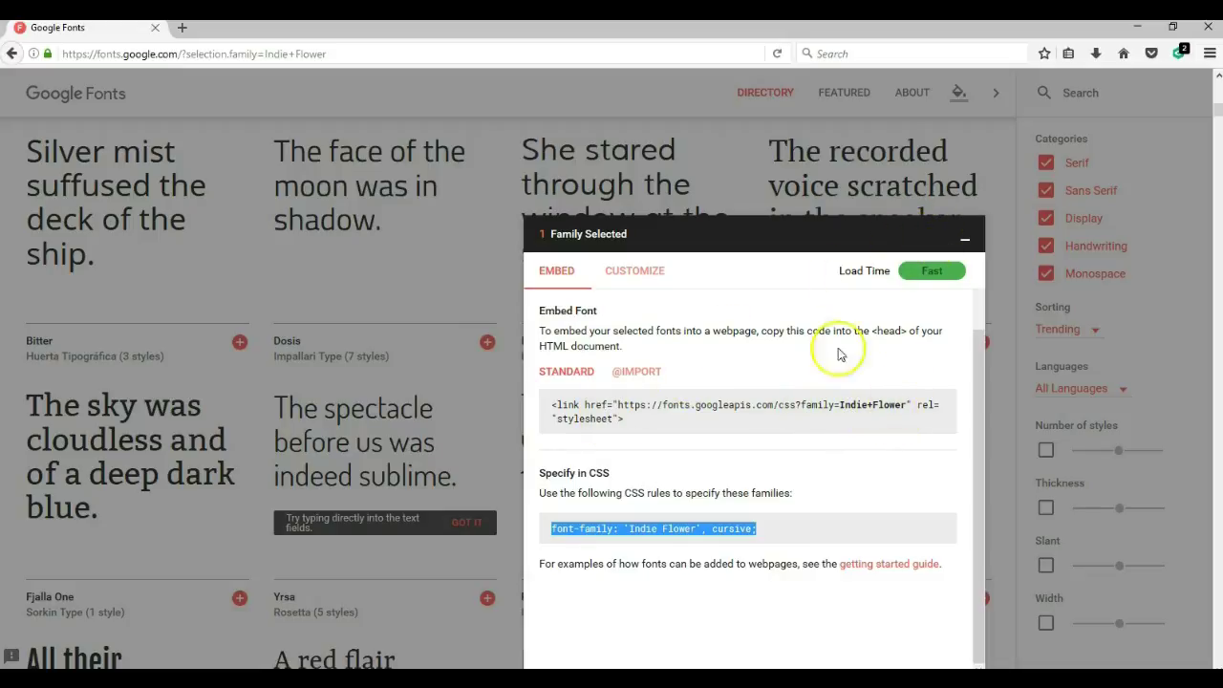
pyautogui.hotkey('alt', 'Tab')
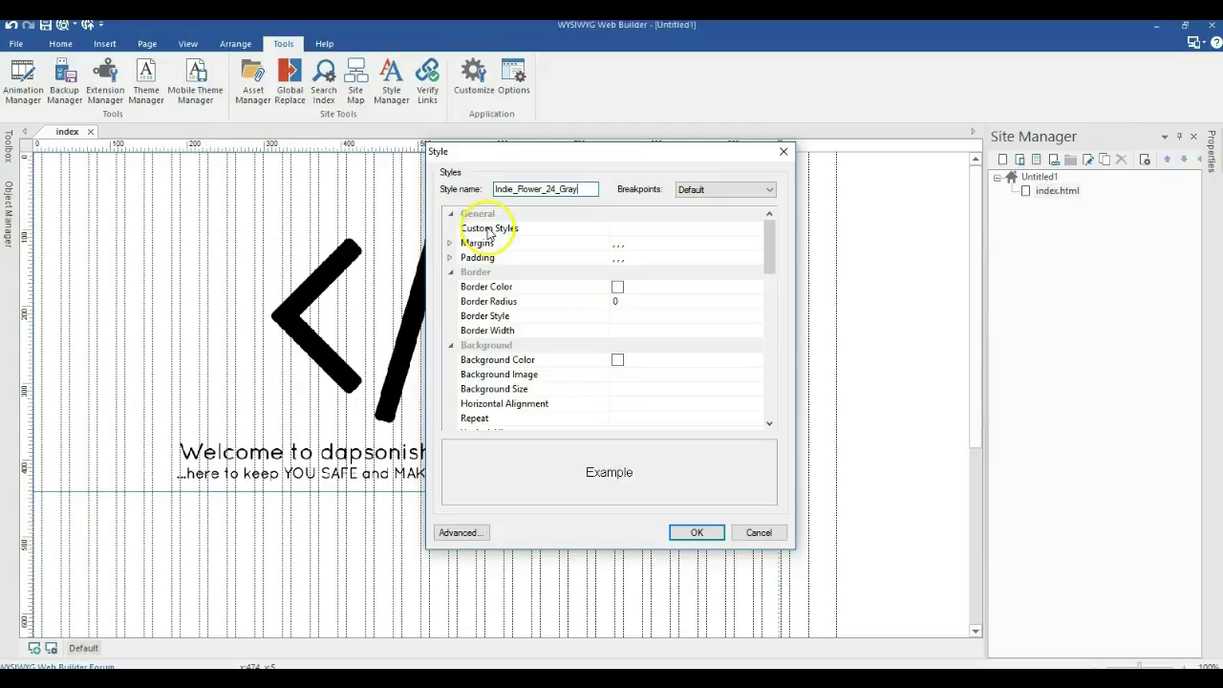
# Paste the Indie Flower font-family rule into the style's custom styles field
pyautogui.click(635, 232)
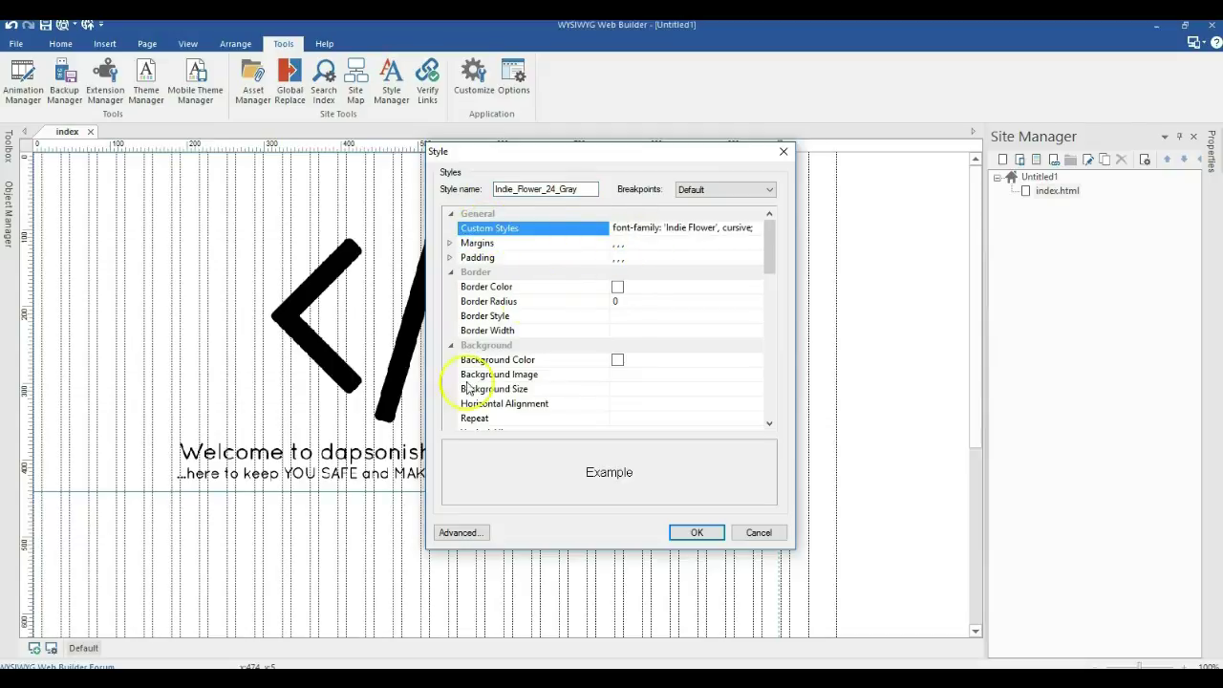
pyautogui.hotkey('alt', 'Tab')
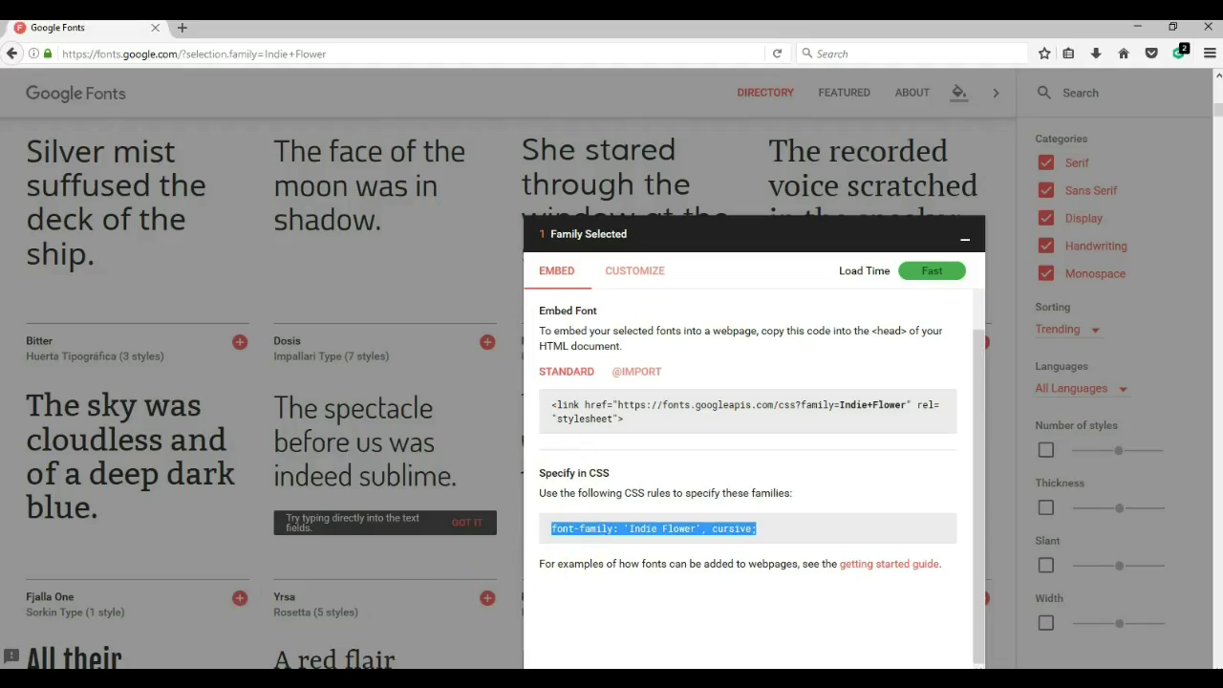
pyautogui.hotkey('alt', 'Tab')
pyautogui.hotkey('ctrl', 'v')
pyautogui.click(631, 272)
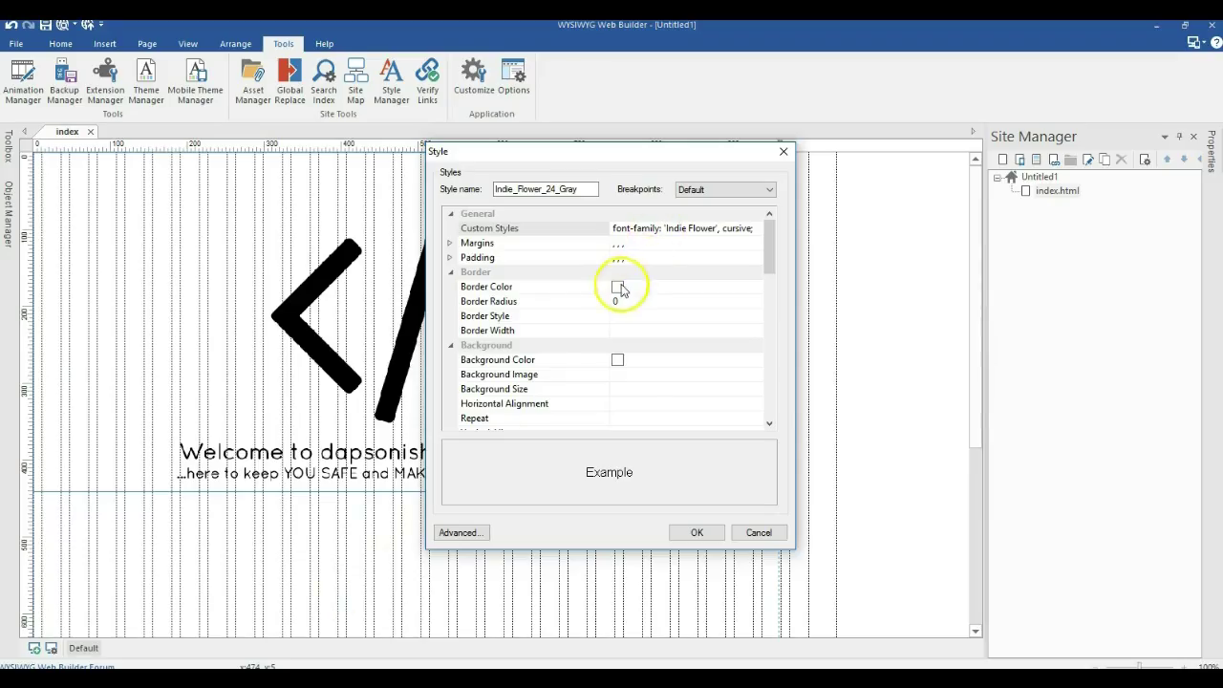
# Set the style's font size to 24
pyautogui.scroll(-2, 620, 289)
pyautogui.scroll(-2, 621, 285)
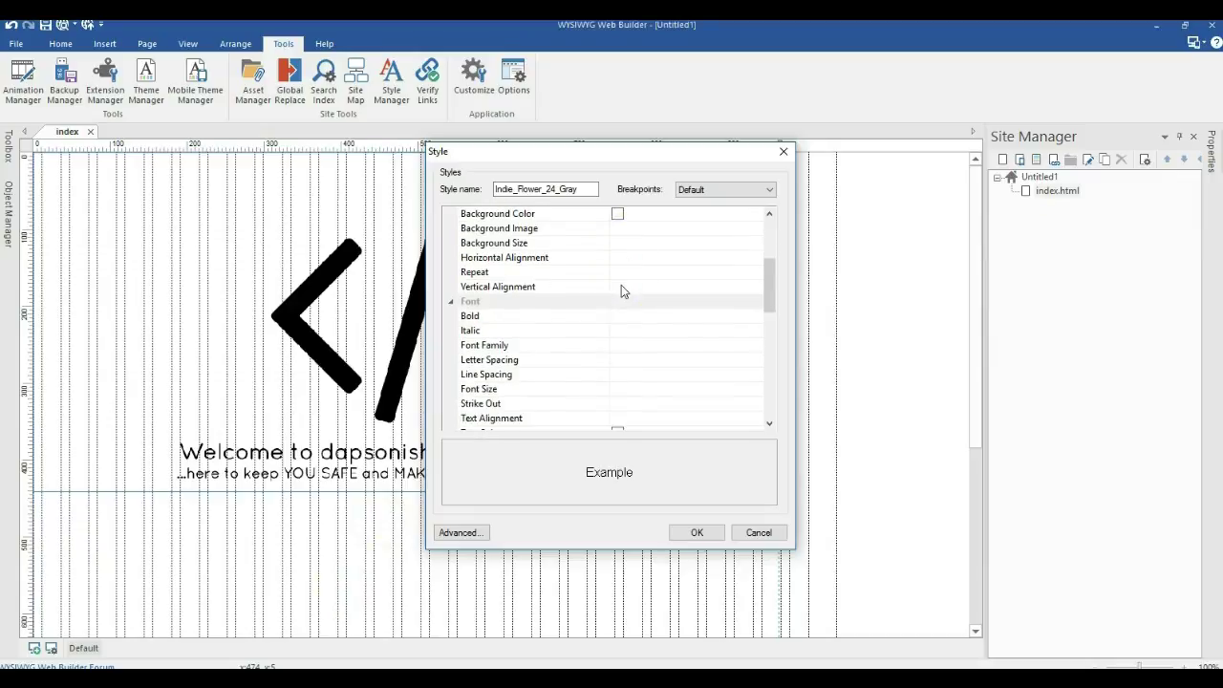
pyautogui.scroll(-1, 550, 279)
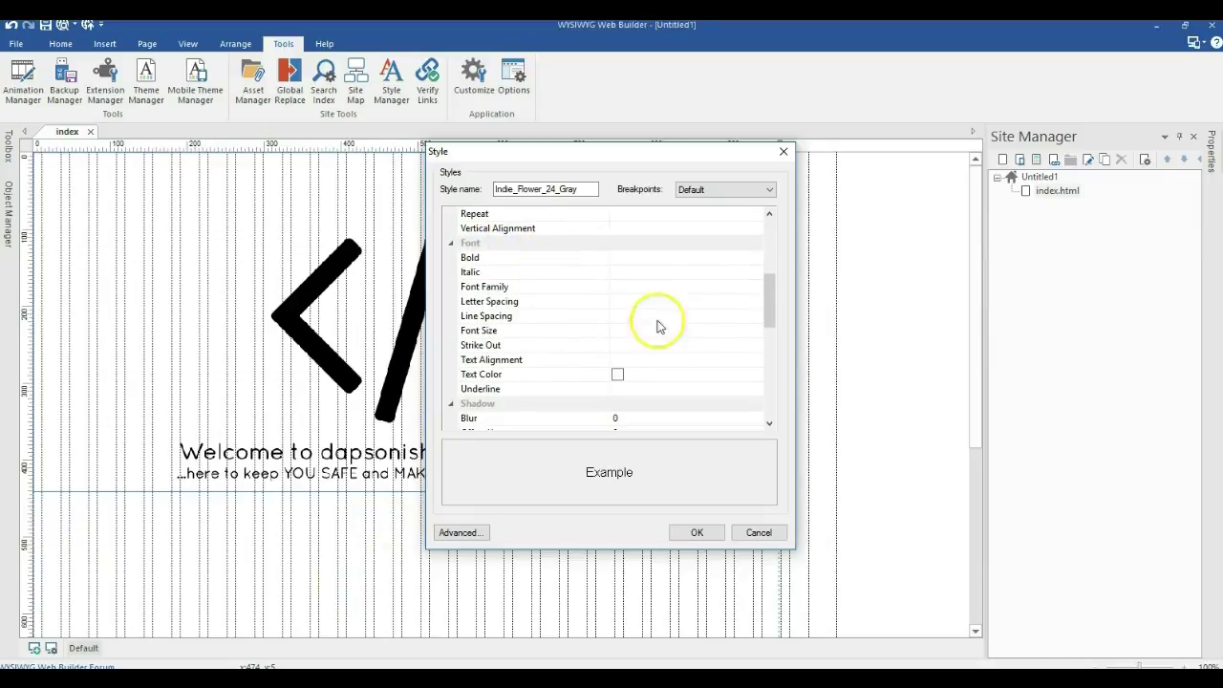
pyautogui.click(754, 333)
pyautogui.click(754, 331)
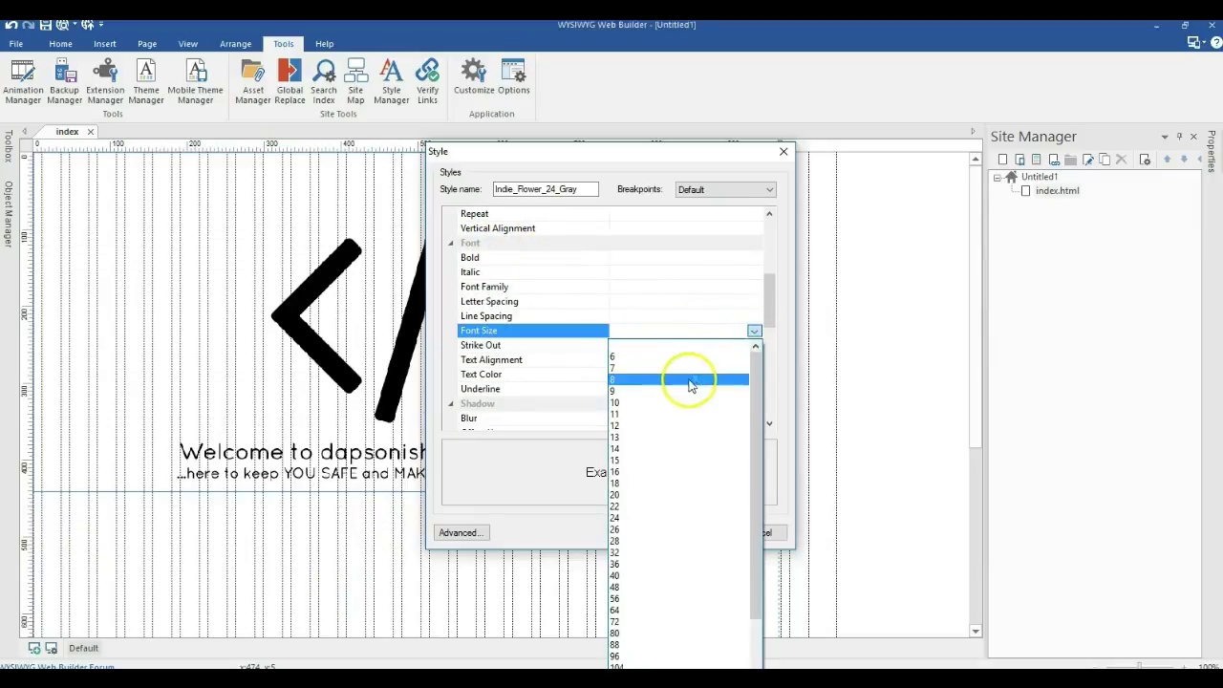
pyautogui.click(619, 519)
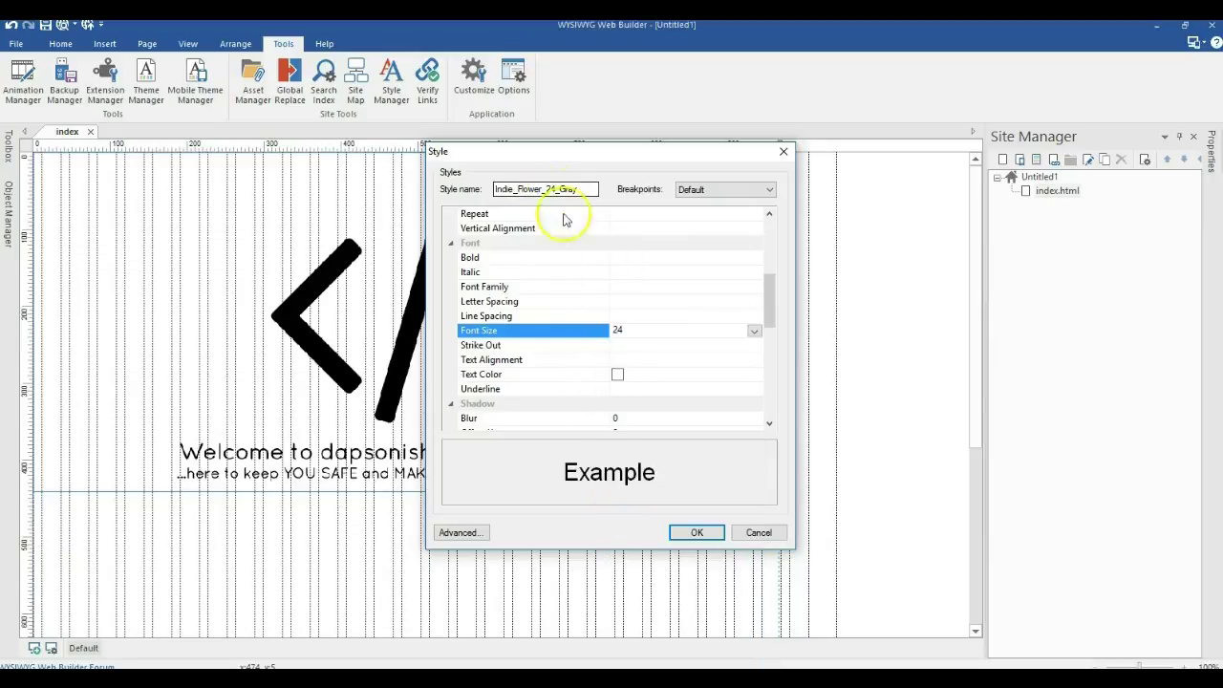
pyautogui.scroll(1, 707, 354)
pyautogui.scroll(-2, 745, 387)
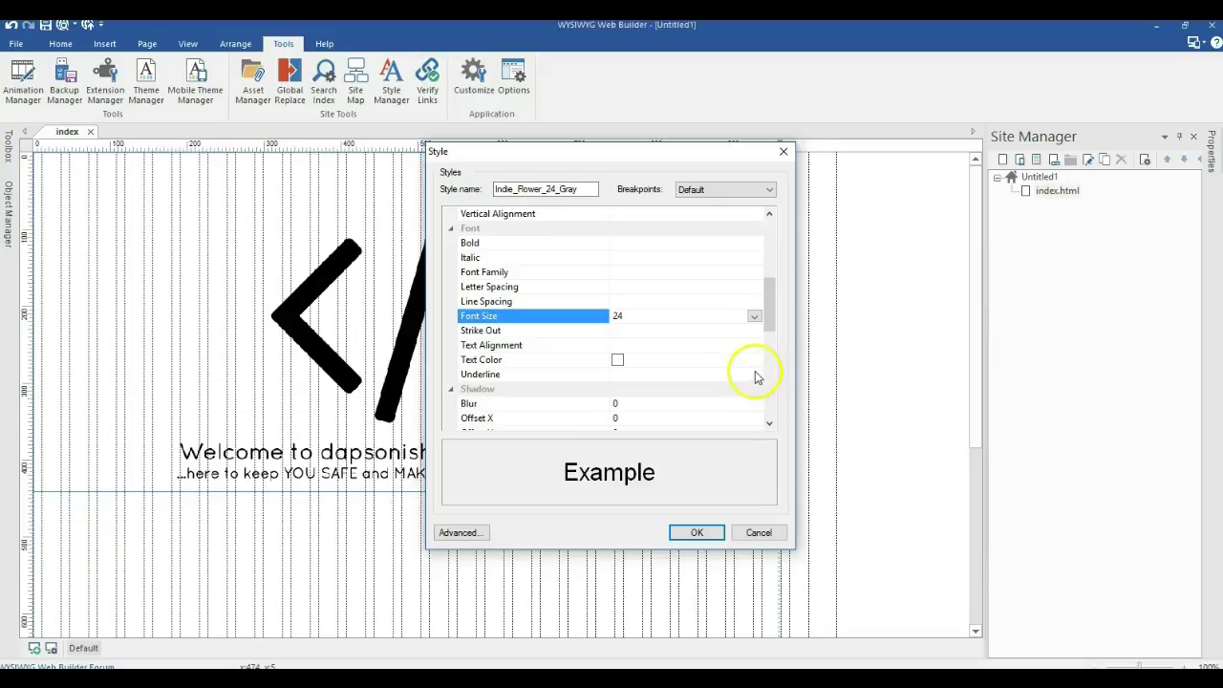
# Set the text colour to Gray (808080) and save the style in Style Manager
pyautogui.click(752, 359)
pyautogui.click(754, 359)
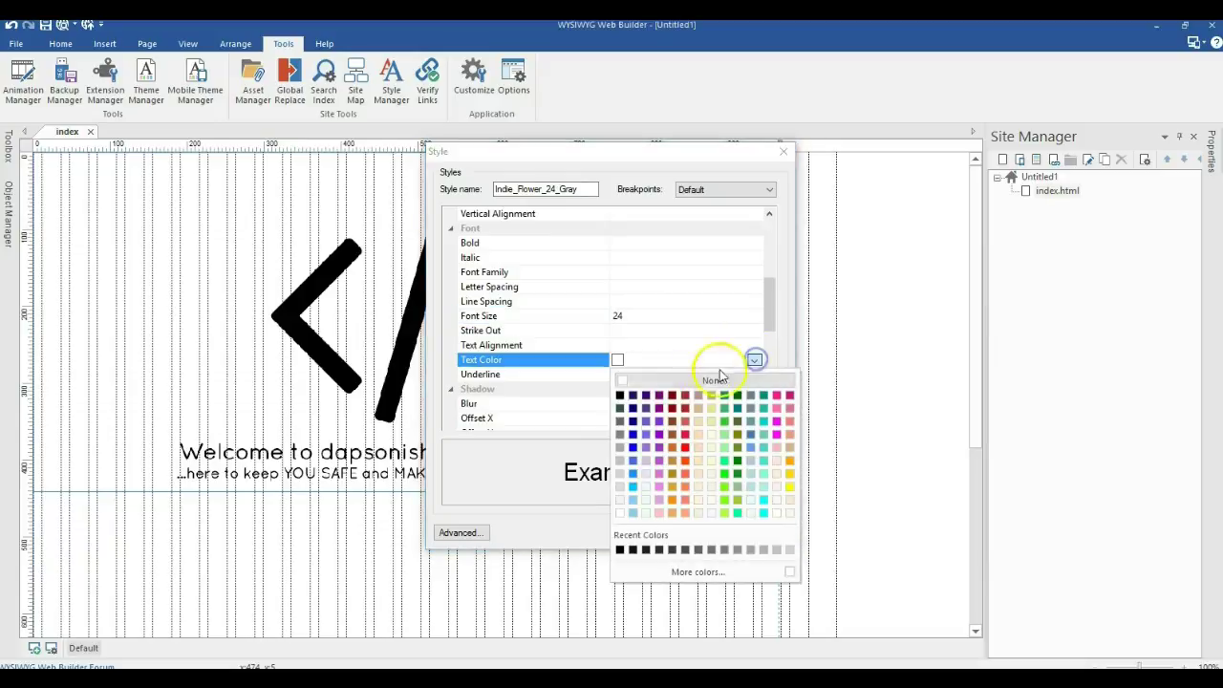
pyautogui.click(620, 436)
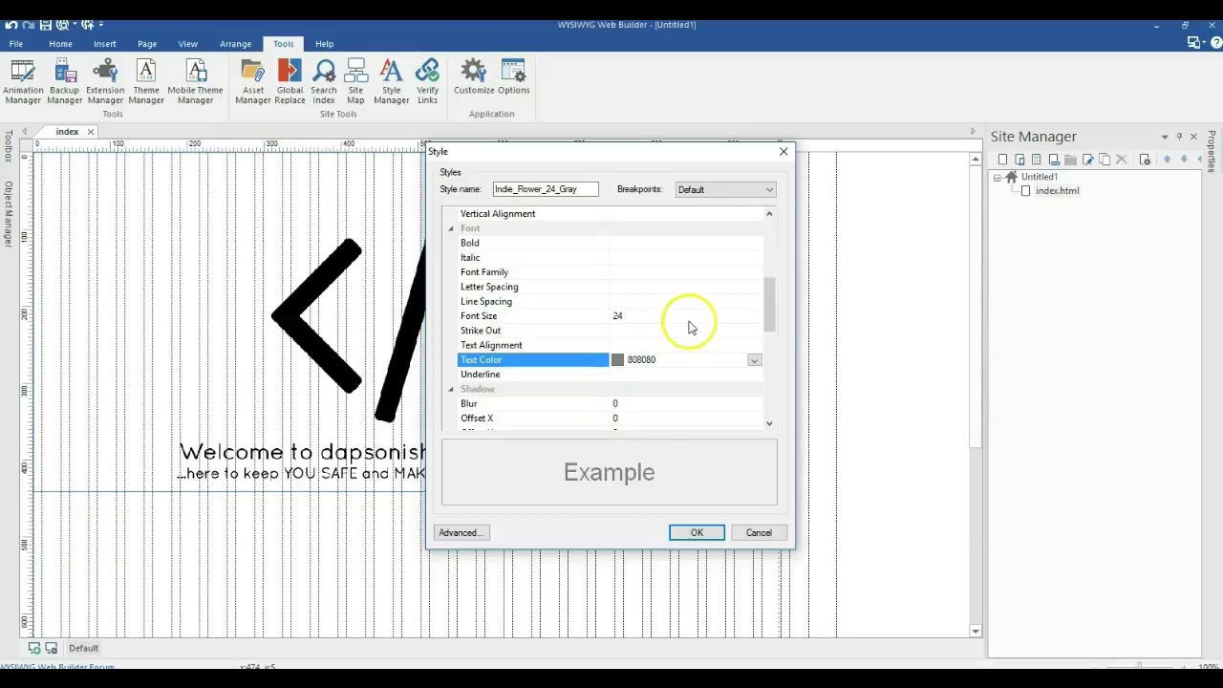
pyautogui.scroll(-1, 689, 325)
pyautogui.click(689, 521)
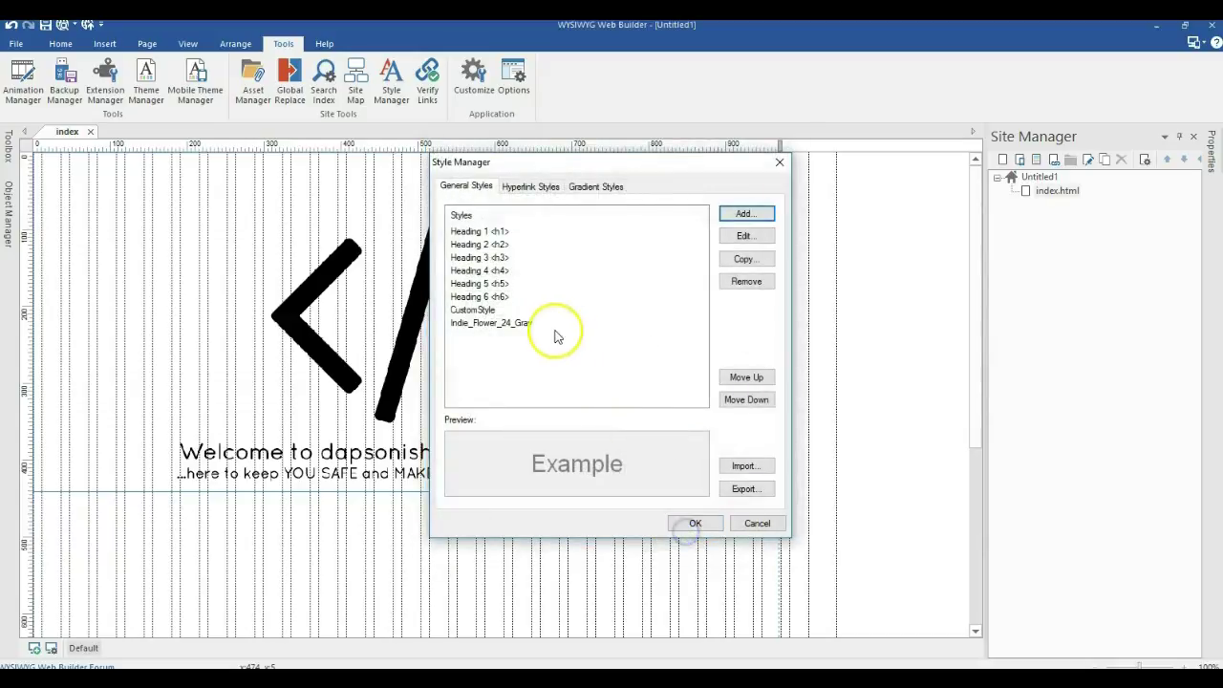
pyautogui.click(688, 526)
pyautogui.scroll(-2, 485, 205)
pyautogui.scroll(1, 486, 205)
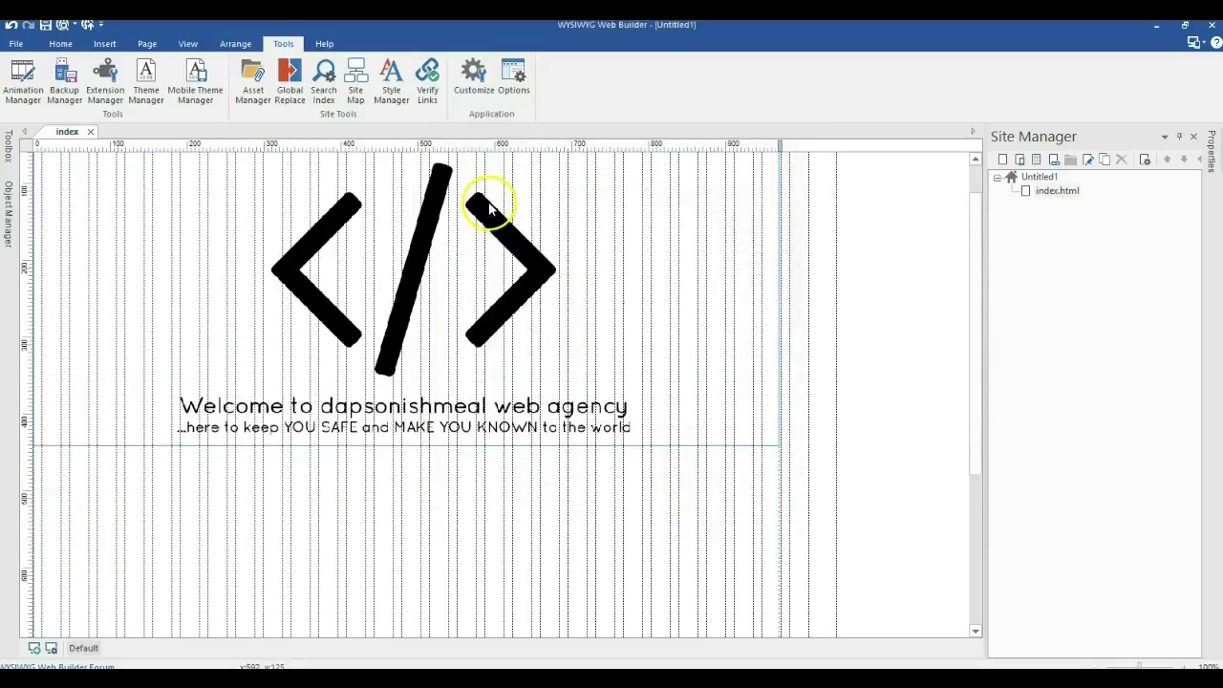
# Insert a Text object below the header and stretch it wide across the page
pyautogui.scroll(-2, 223, 197)
pyautogui.click(10, 145)
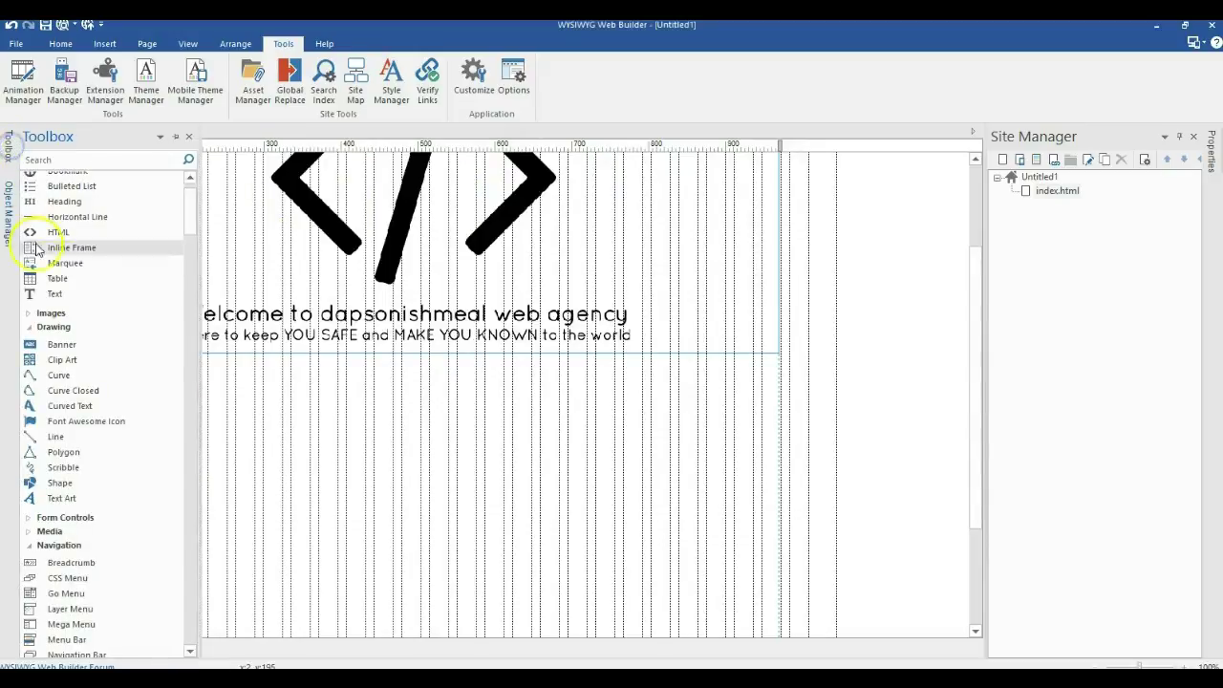
pyautogui.scroll(1, 67, 219)
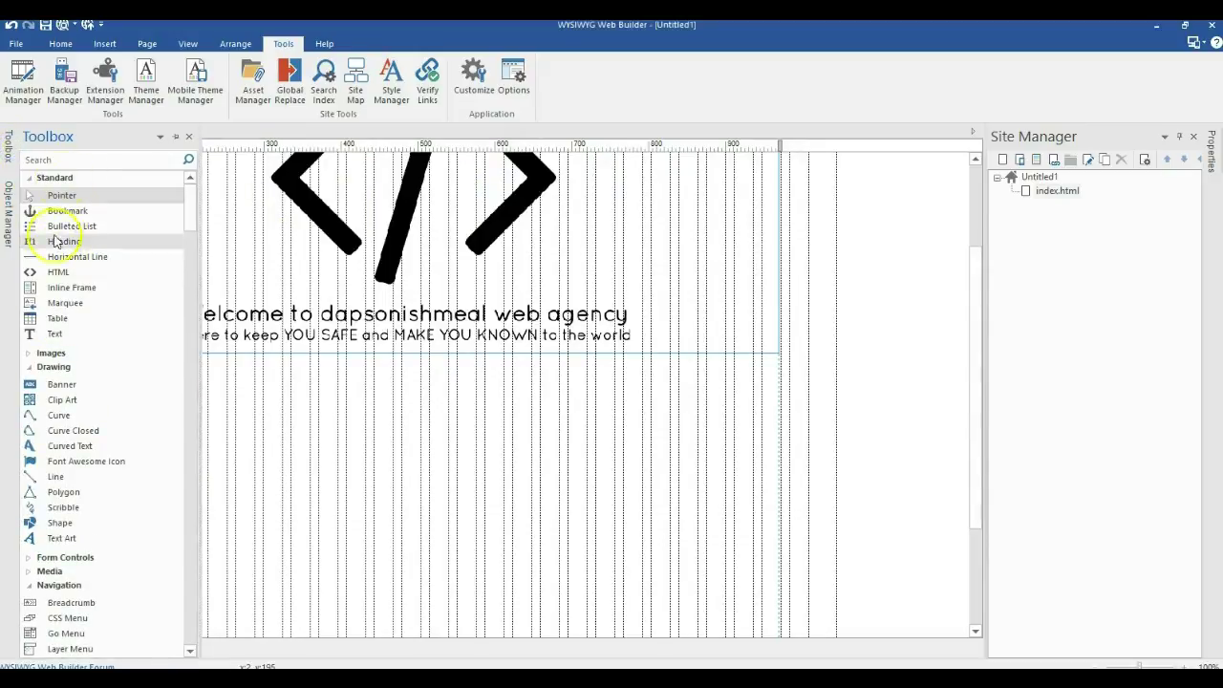
pyautogui.click(54, 333)
pyautogui.click(232, 386)
pyautogui.moveTo(327, 424); pyautogui.dragTo(765, 445)
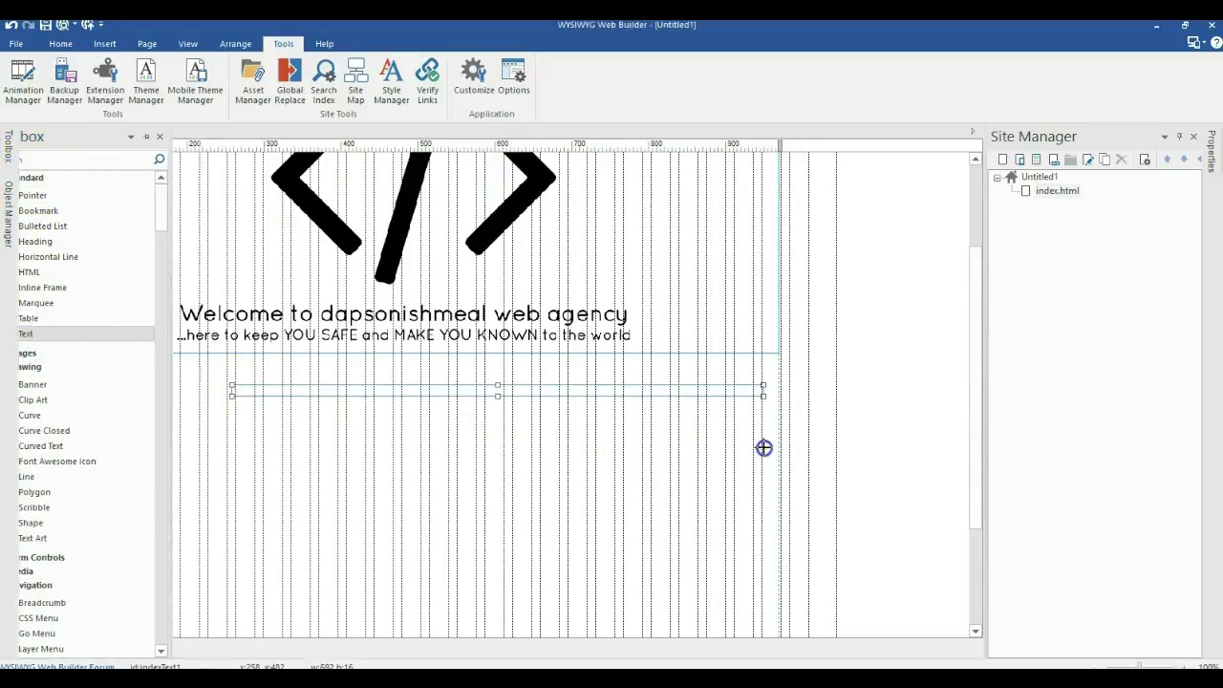
# Fill the text box with Lorem Ipsum, 10 words, and select the text line
pyautogui.doubleClick(572, 392)
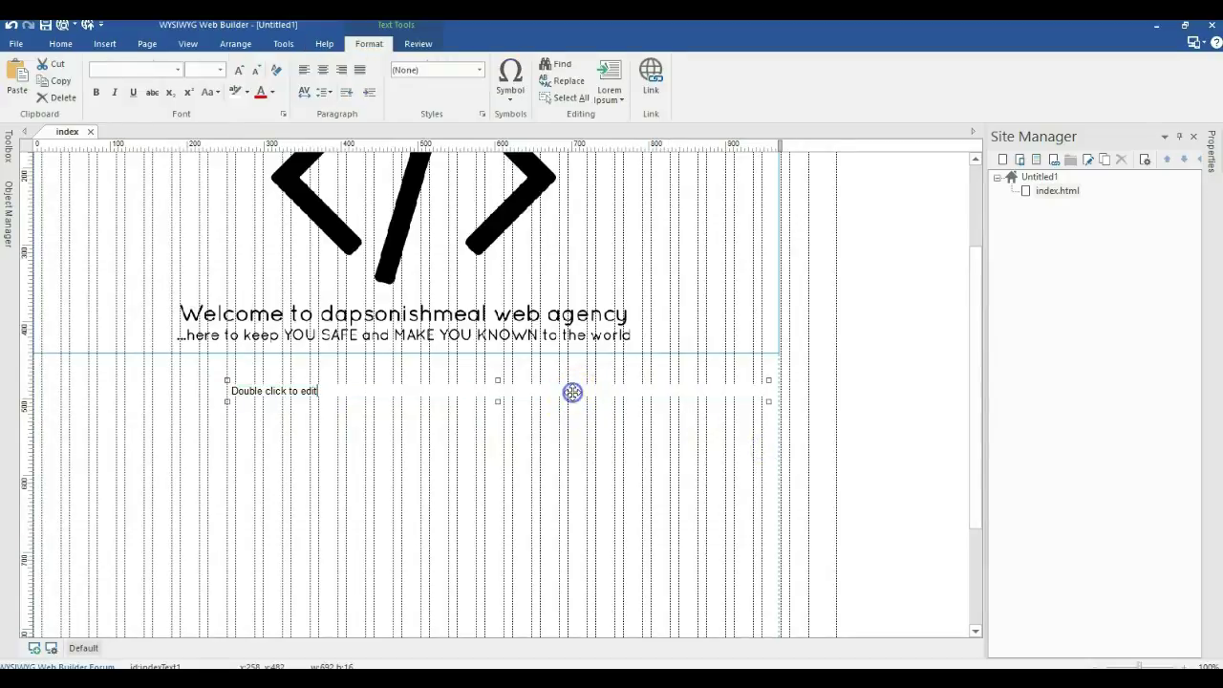
pyautogui.click(622, 99)
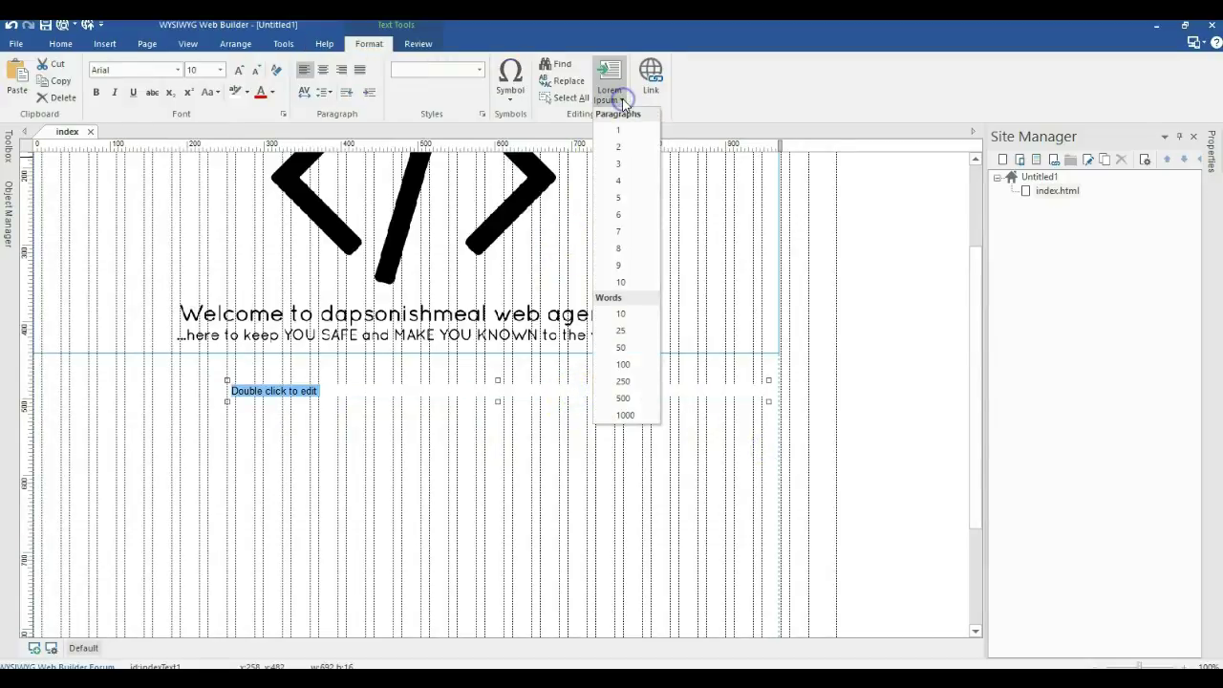
pyautogui.click(619, 146)
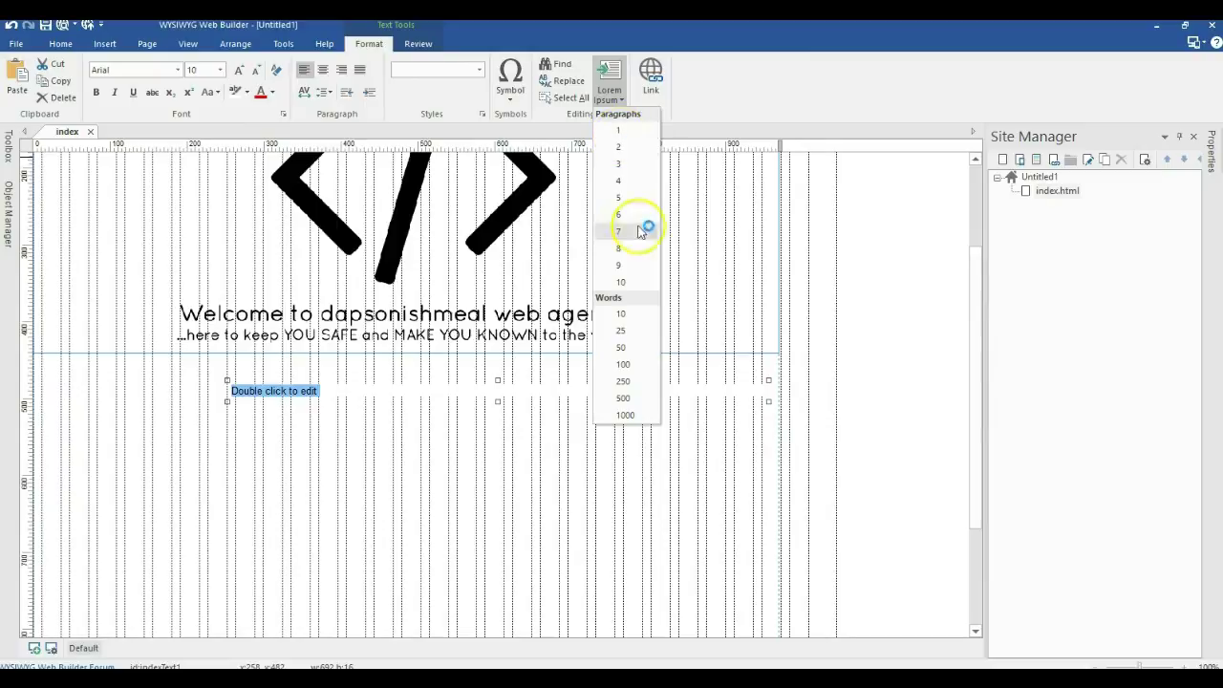
pyautogui.click(629, 313)
pyautogui.moveTo(564, 391); pyautogui.dragTo(160, 359)
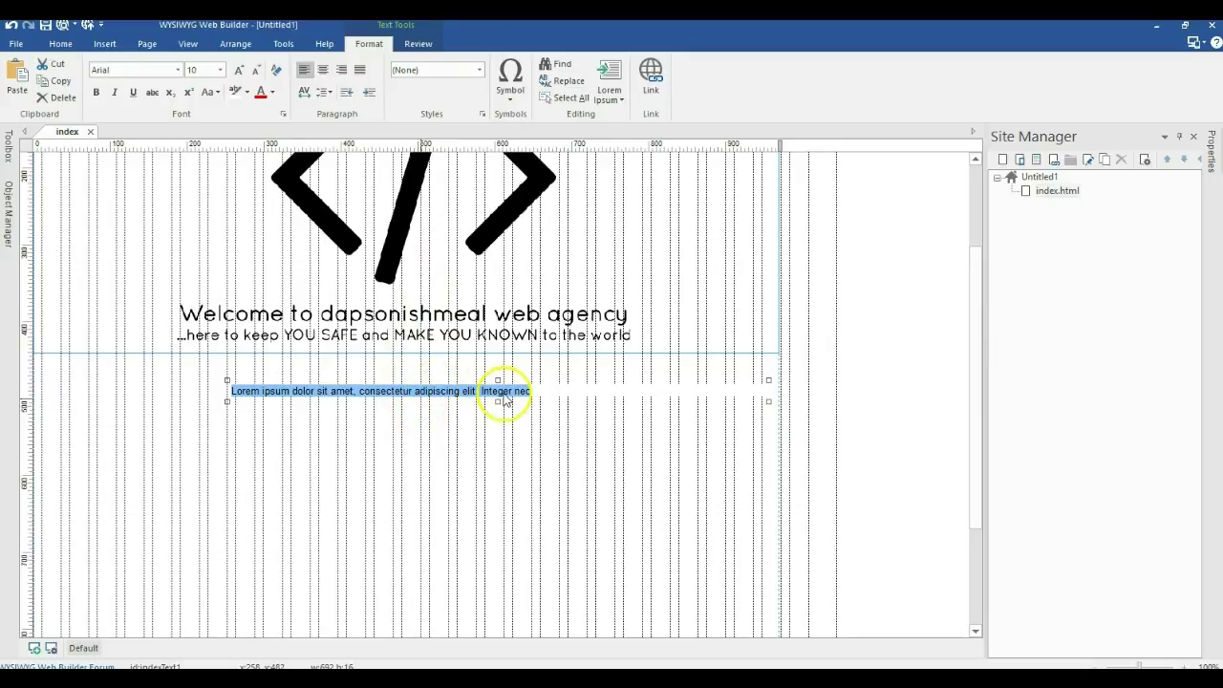
# Apply the Indie_Flower_24_Gray style to the selected lorem text
pyautogui.click(440, 72)
pyautogui.click(440, 71)
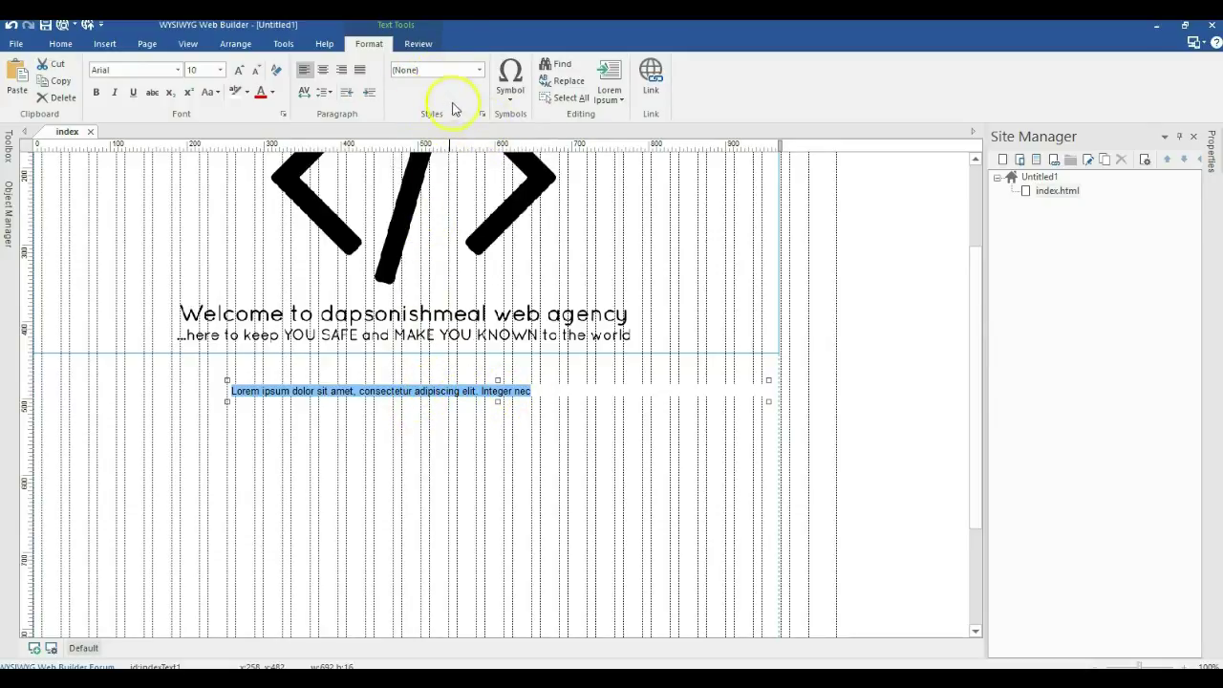
pyautogui.click(471, 69)
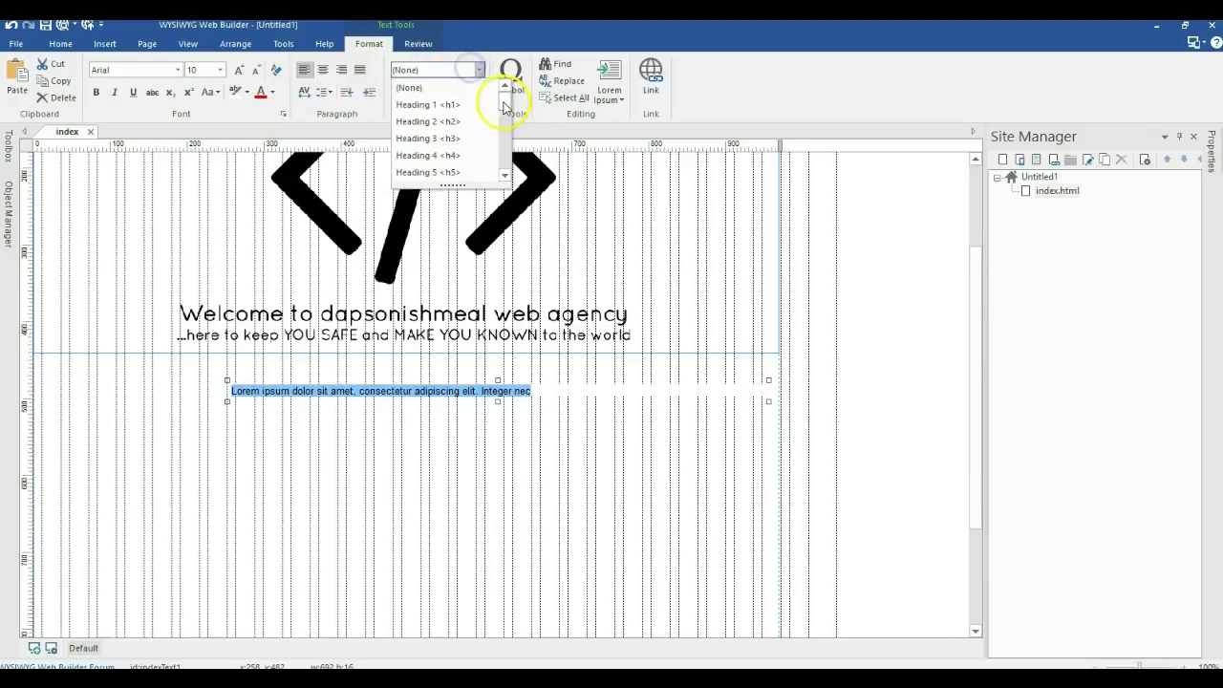
pyautogui.moveTo(501, 140); pyautogui.dragTo(502, 174)
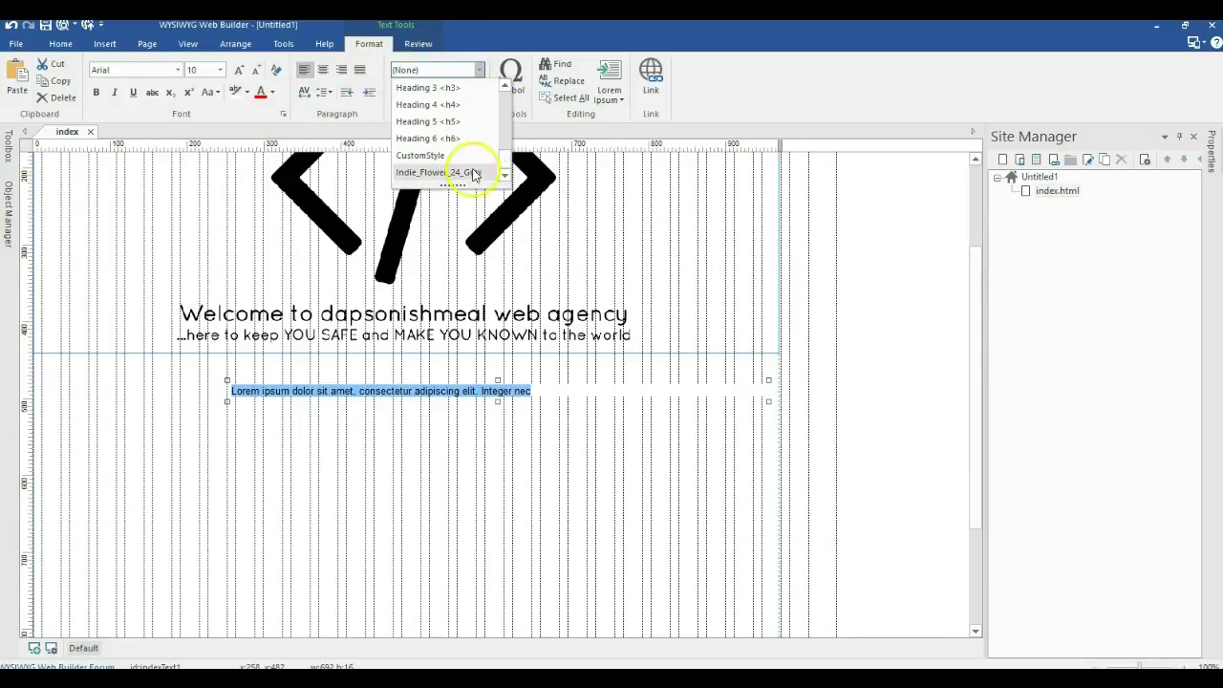
pyautogui.click(469, 175)
# Center-align the lorem text and center the text box horizontally on the page
pyautogui.click(524, 429)
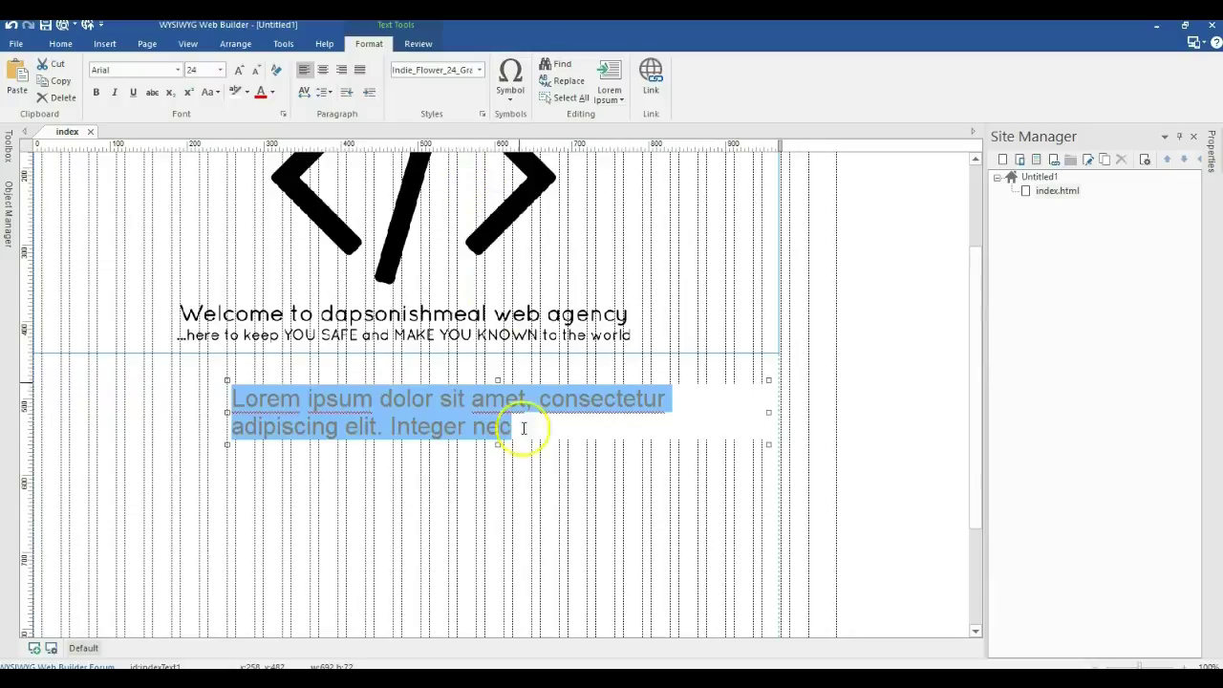
pyautogui.moveTo(475, 436); pyautogui.dragTo(392, 426)
pyautogui.doubleClick(410, 416)
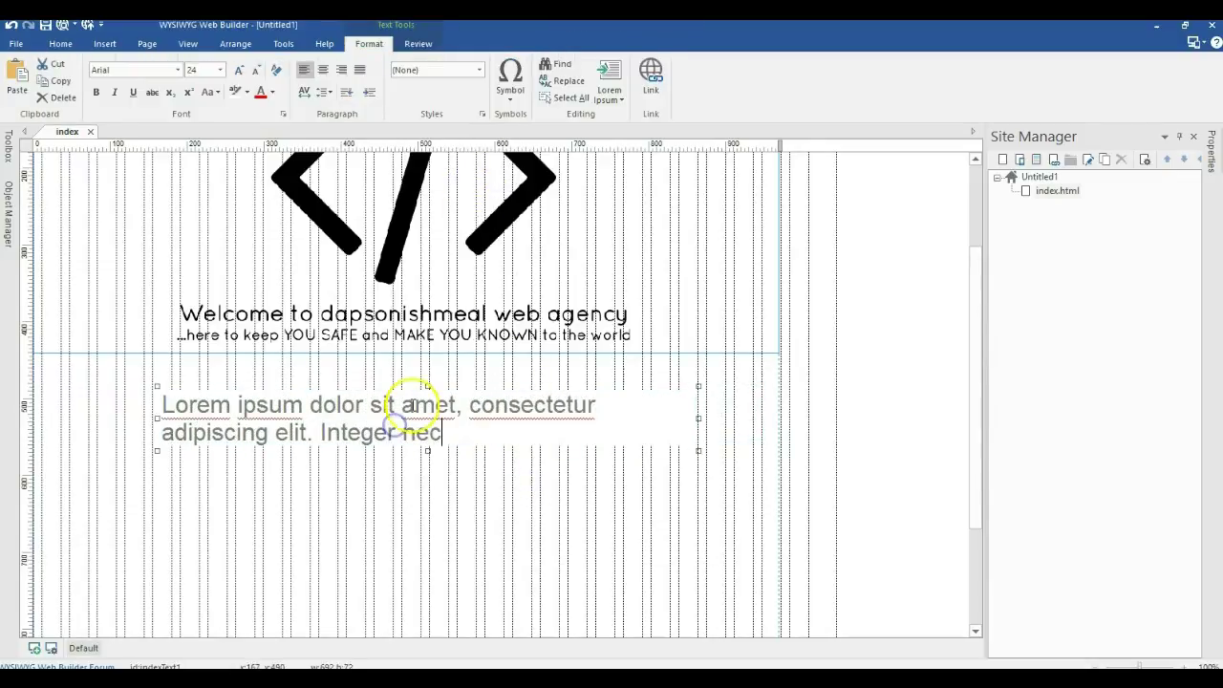
pyautogui.click(322, 71)
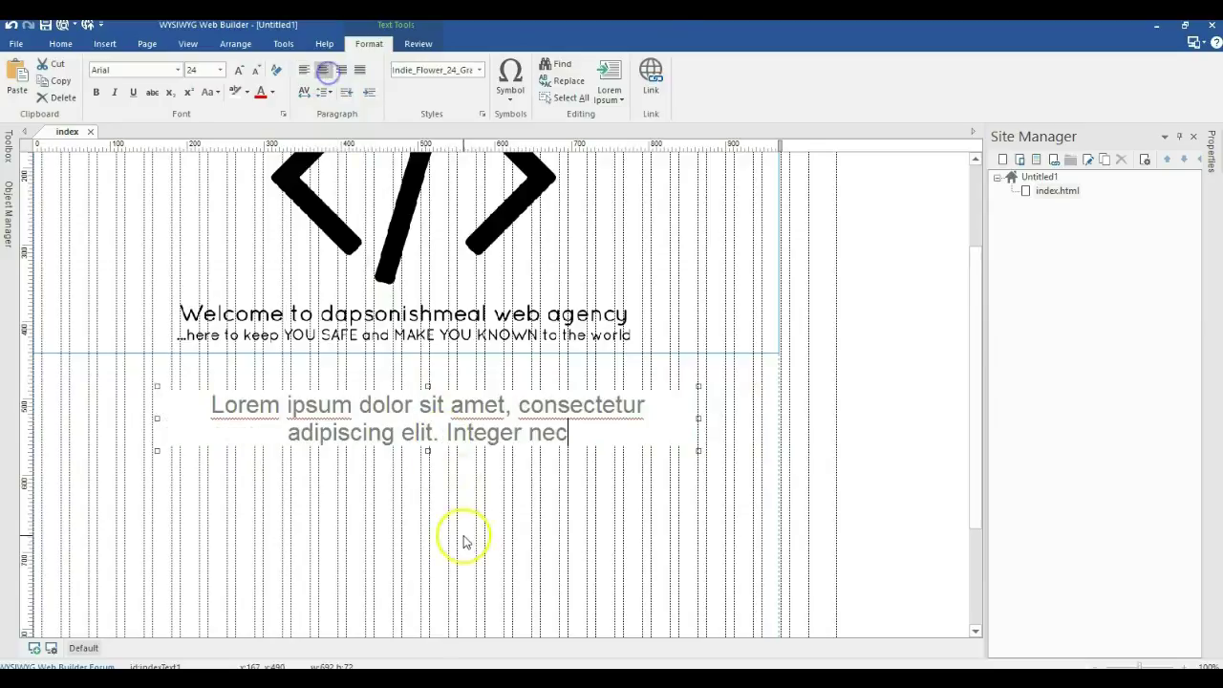
pyautogui.press('Escape')
pyautogui.rightClick(420, 409)
pyautogui.moveTo(567, 361)
pyautogui.click(632, 357)
pyautogui.click(803, 412)
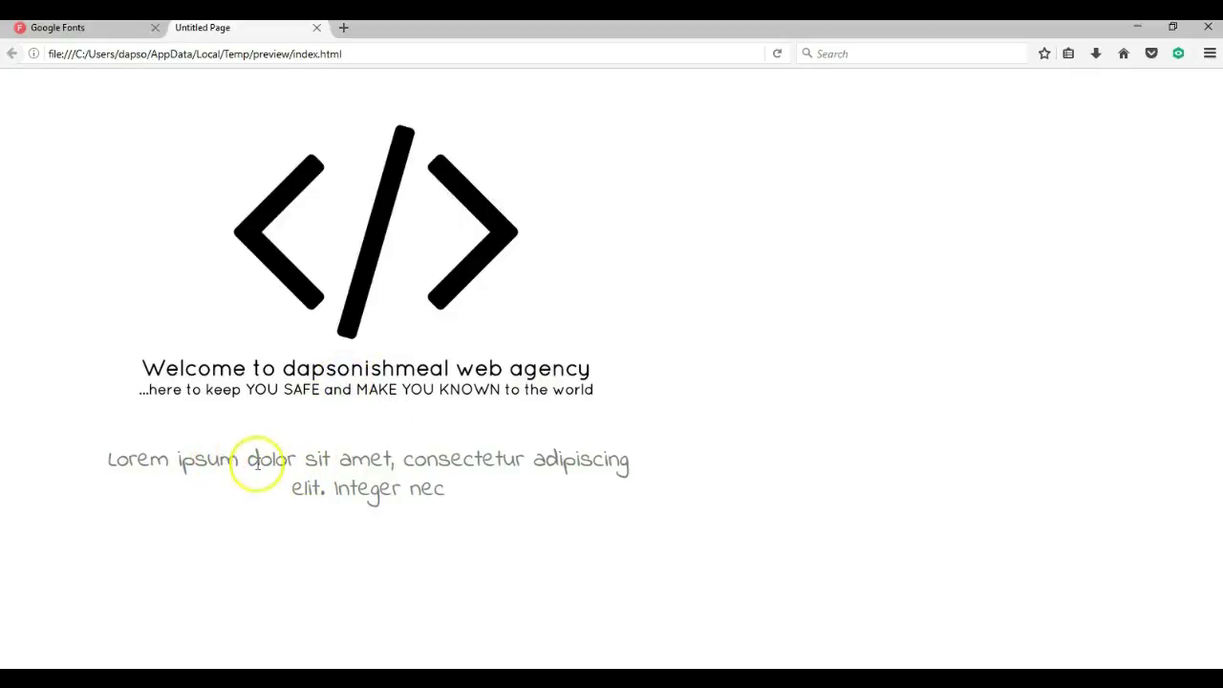
# Inspect the lorem paragraph to verify Indie_Flower_24_Gray gives #808080 and 'Indie Flower', cursive
pyautogui.rightClick(351, 459)
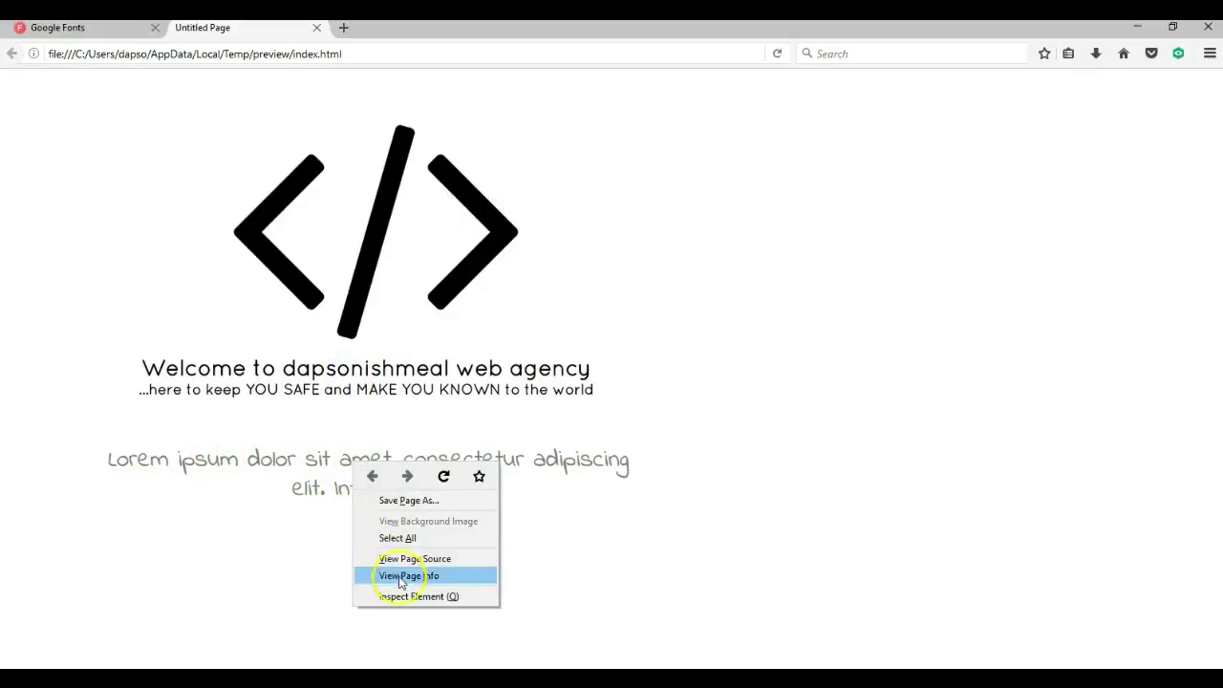
pyautogui.click(403, 598)
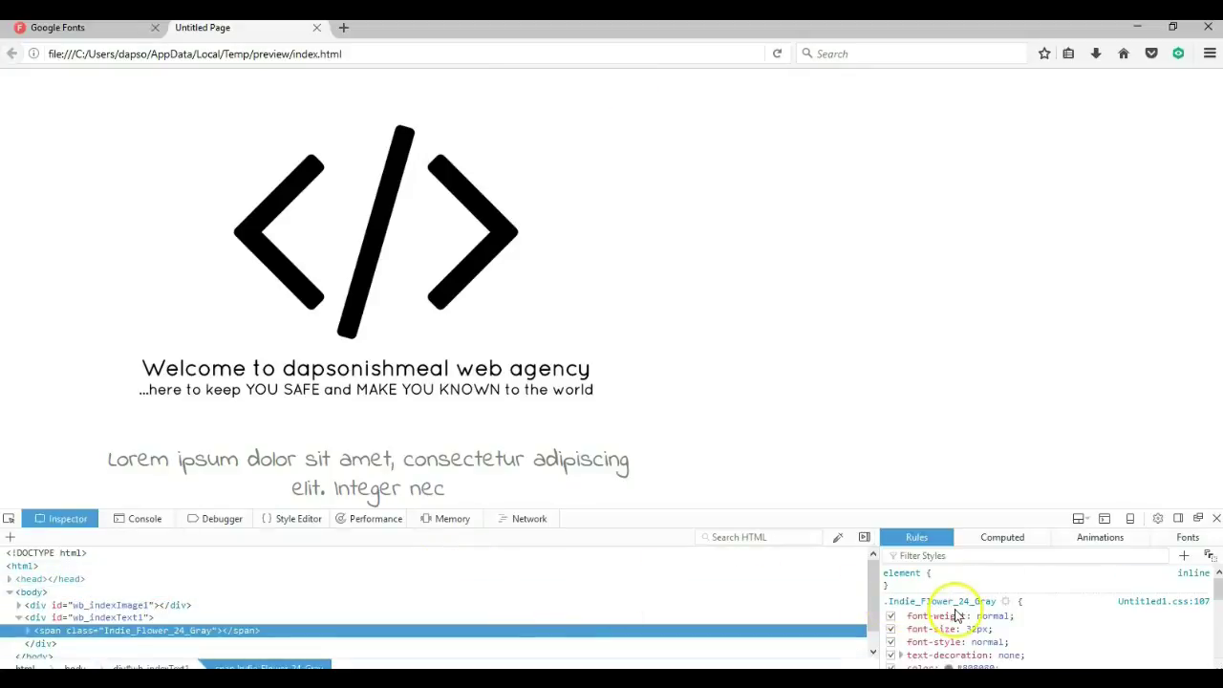
pyautogui.scroll(-2, 956, 615)
pyautogui.moveTo(981, 621)
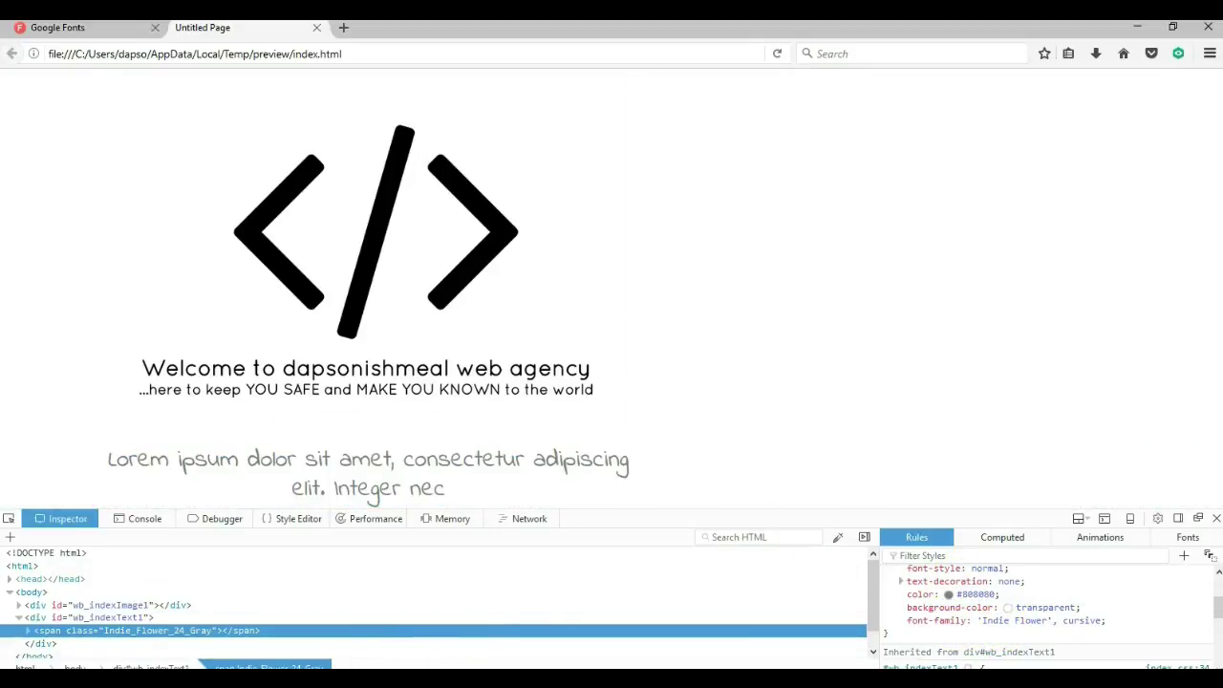
pyautogui.hotkey('alt', 'Tab')
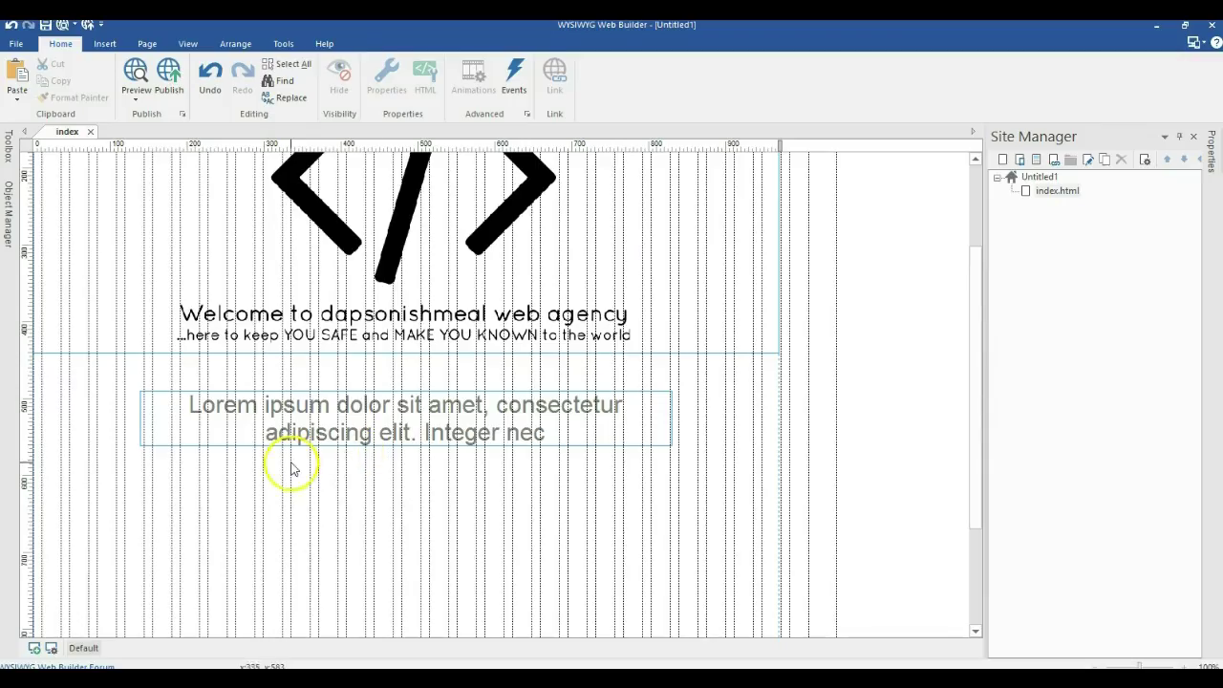
# Add three breakpoints with Max-width 320, 480 and 768 px, then confirm the list
pyautogui.click(55, 647)
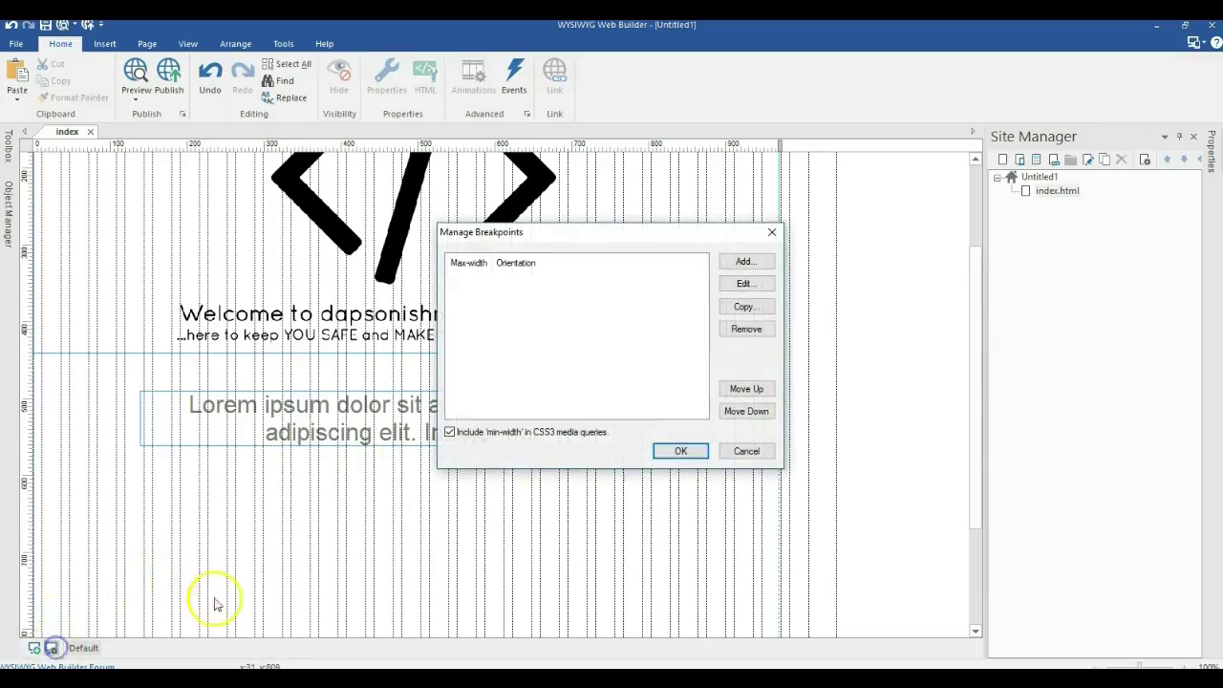
pyautogui.click(746, 260)
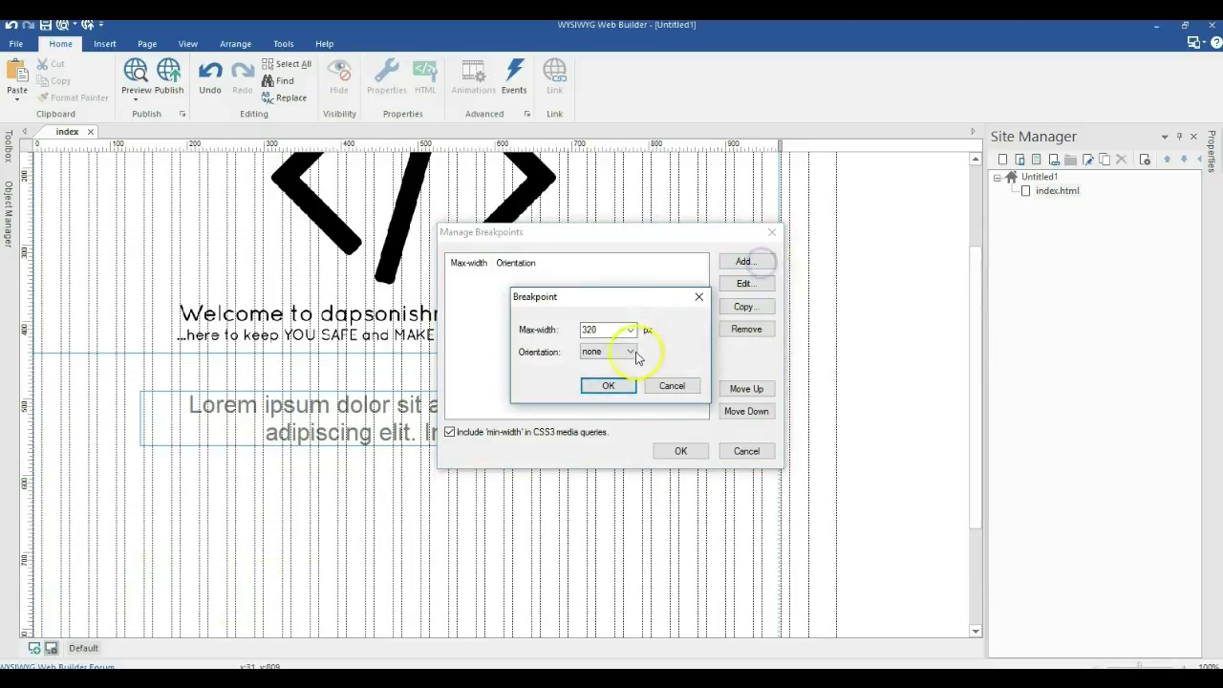
pyautogui.click(606, 386)
pyautogui.click(738, 260)
pyautogui.click(630, 329)
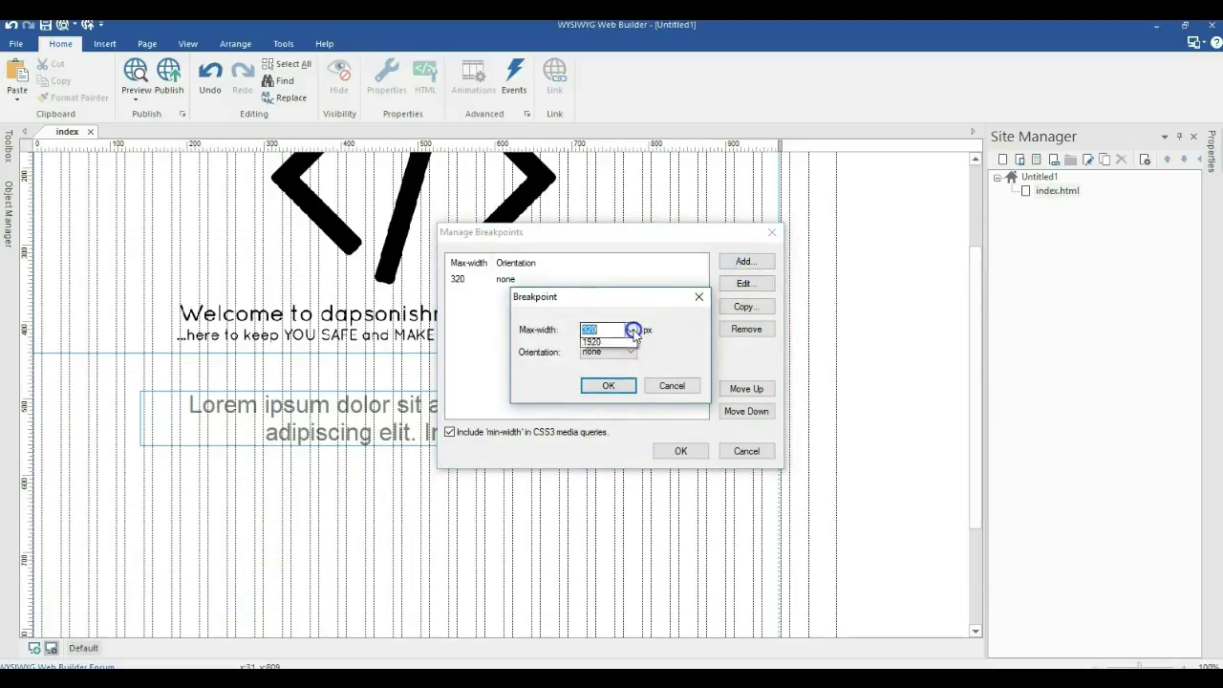
pyautogui.click(594, 354)
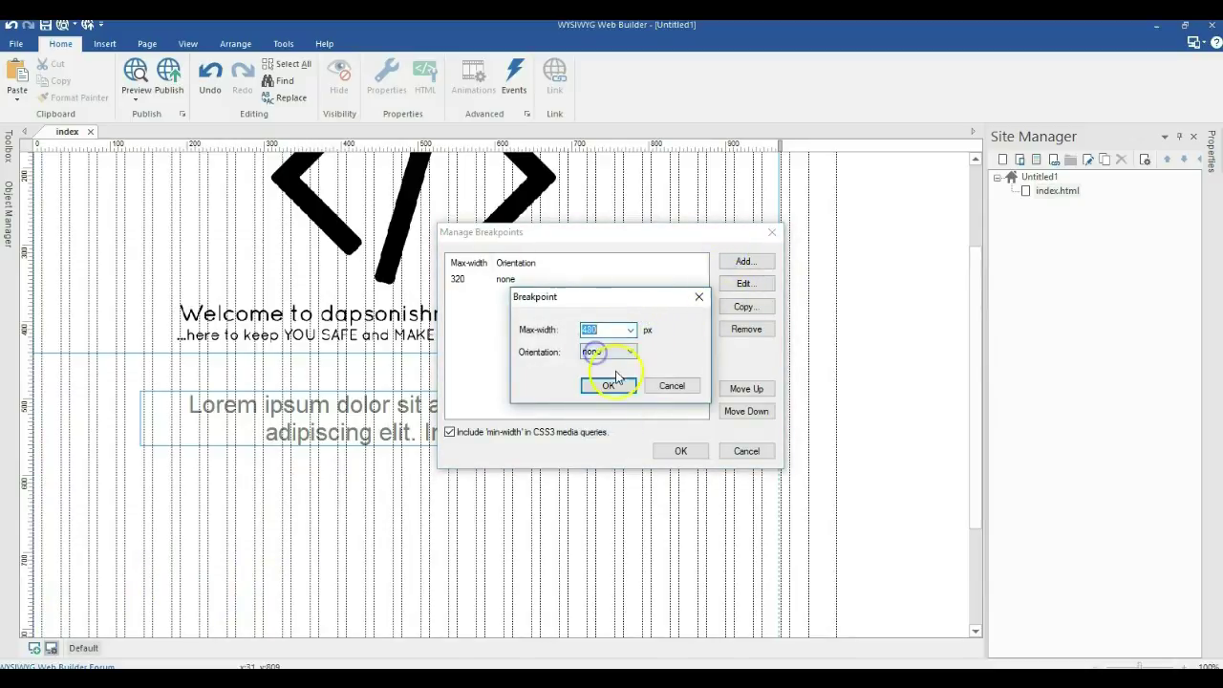
pyautogui.click(620, 387)
pyautogui.click(763, 262)
pyautogui.click(631, 329)
pyautogui.click(592, 359)
pyautogui.click(609, 383)
pyautogui.click(675, 450)
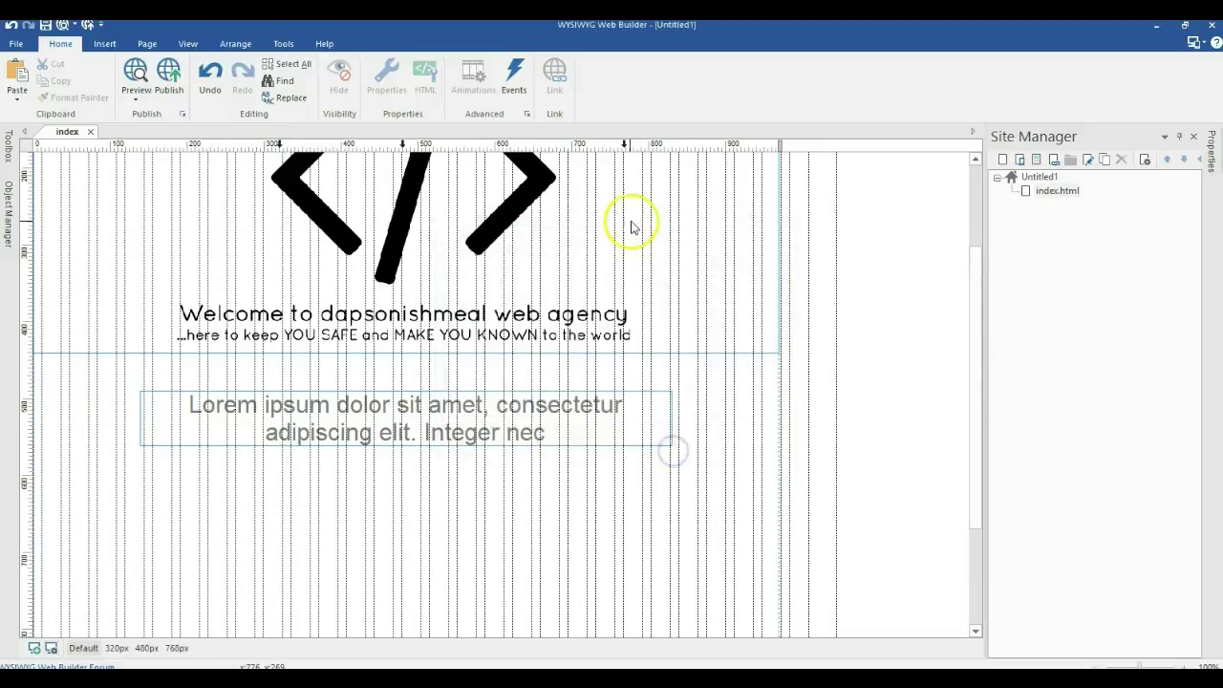
# At 768px, shrink the header image to 768 px wide and move the Lorem box up and left
pyautogui.click(625, 148)
pyautogui.click(638, 240)
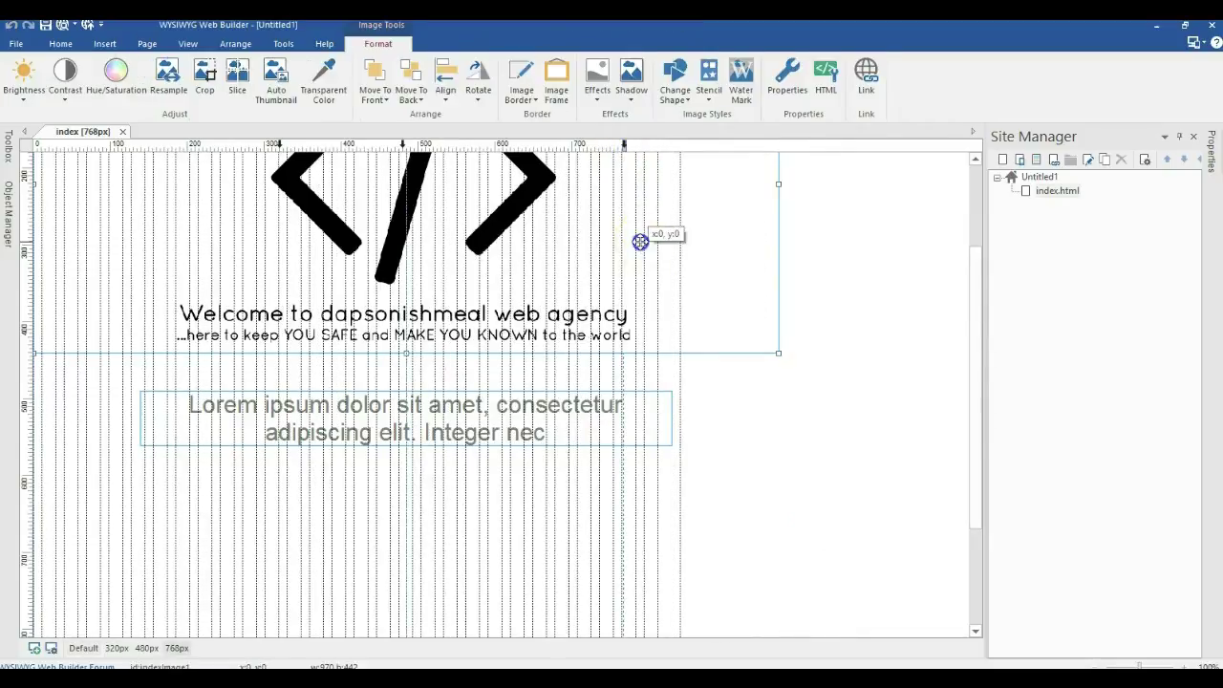
pyautogui.moveTo(776, 352); pyautogui.dragTo(622, 299)
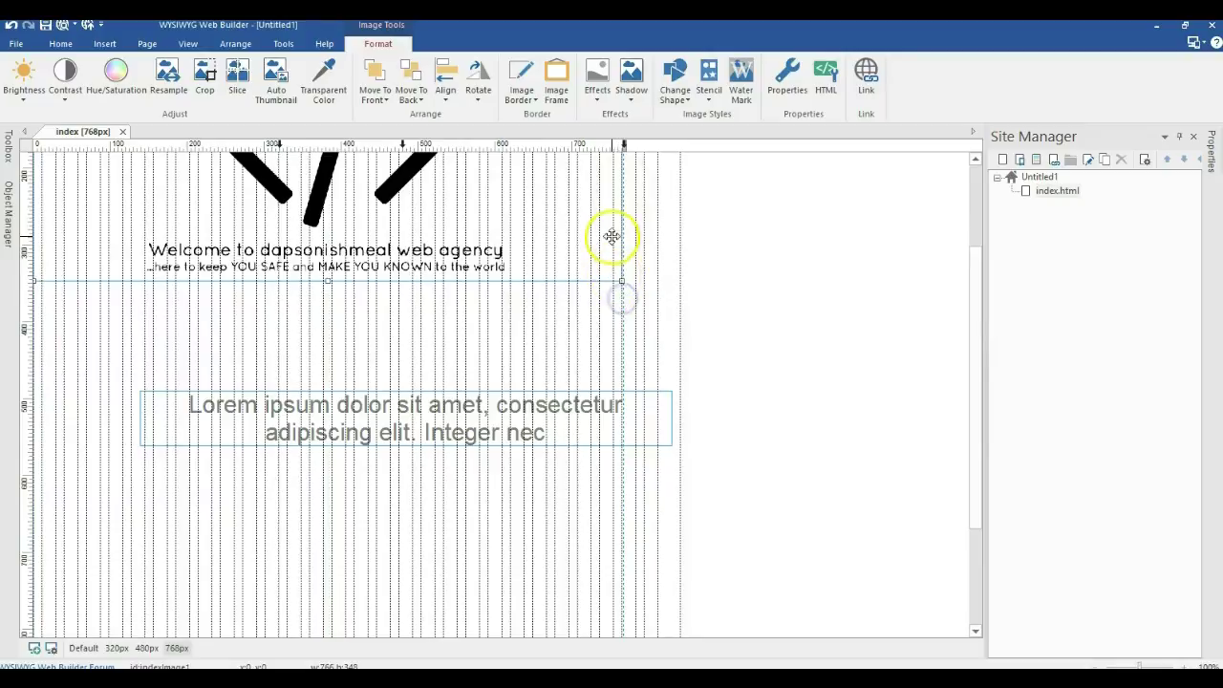
pyautogui.moveTo(438, 433)
pyautogui.mouseDown()
pyautogui.moveTo(344, 357)
pyautogui.moveTo(354, 338)
pyautogui.mouseUp()
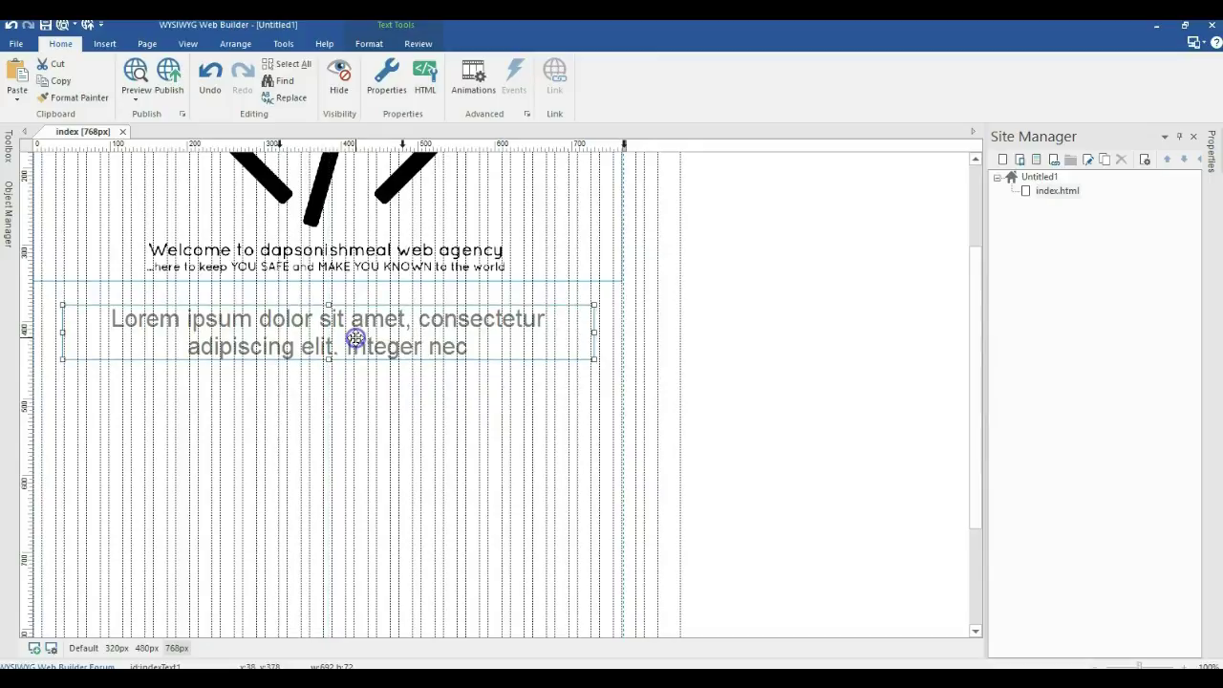
# At 480px, shrink the logo banner and move the Lorem box up under the header
pyautogui.click(403, 145)
pyautogui.click(434, 218)
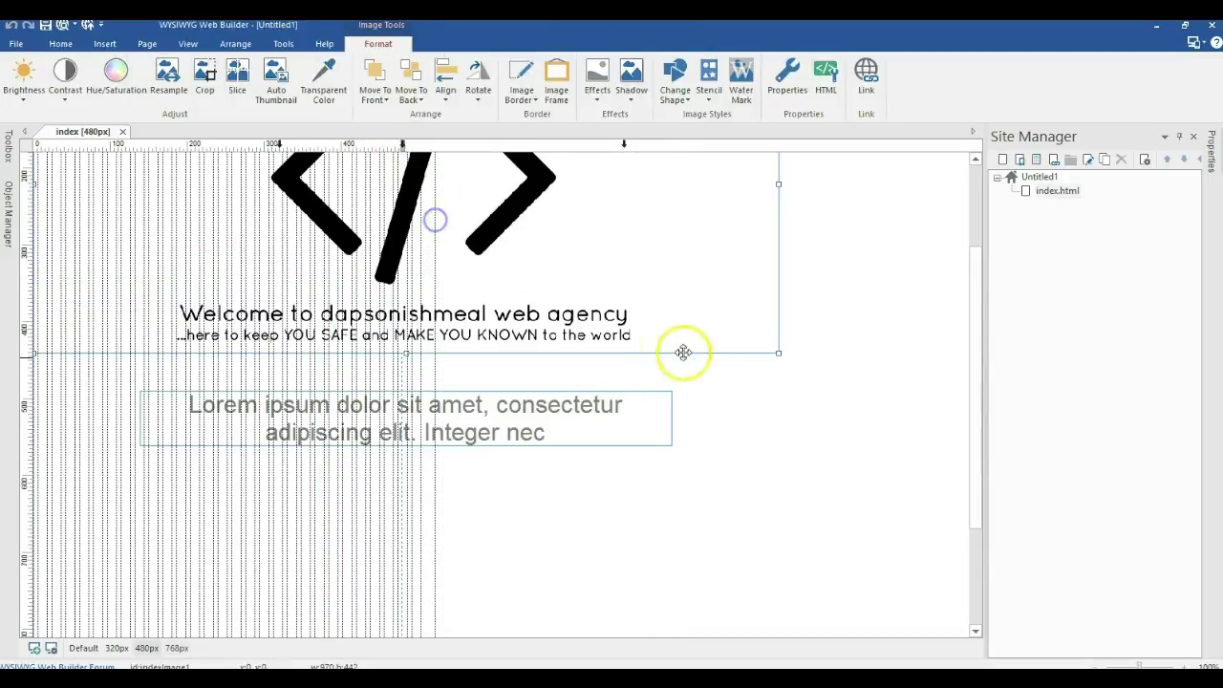
pyautogui.moveTo(781, 356)
pyautogui.mouseDown()
pyautogui.moveTo(448, 293)
pyautogui.moveTo(407, 271)
pyautogui.mouseUp()
pyautogui.moveTo(428, 420); pyautogui.dragTo(324, 281)
# Narrow the Lorem box to three lines, centre it in the page, and show the 320px layout
pyautogui.click(494, 285)
pyautogui.moveTo(577, 274); pyautogui.dragTo(341, 275)
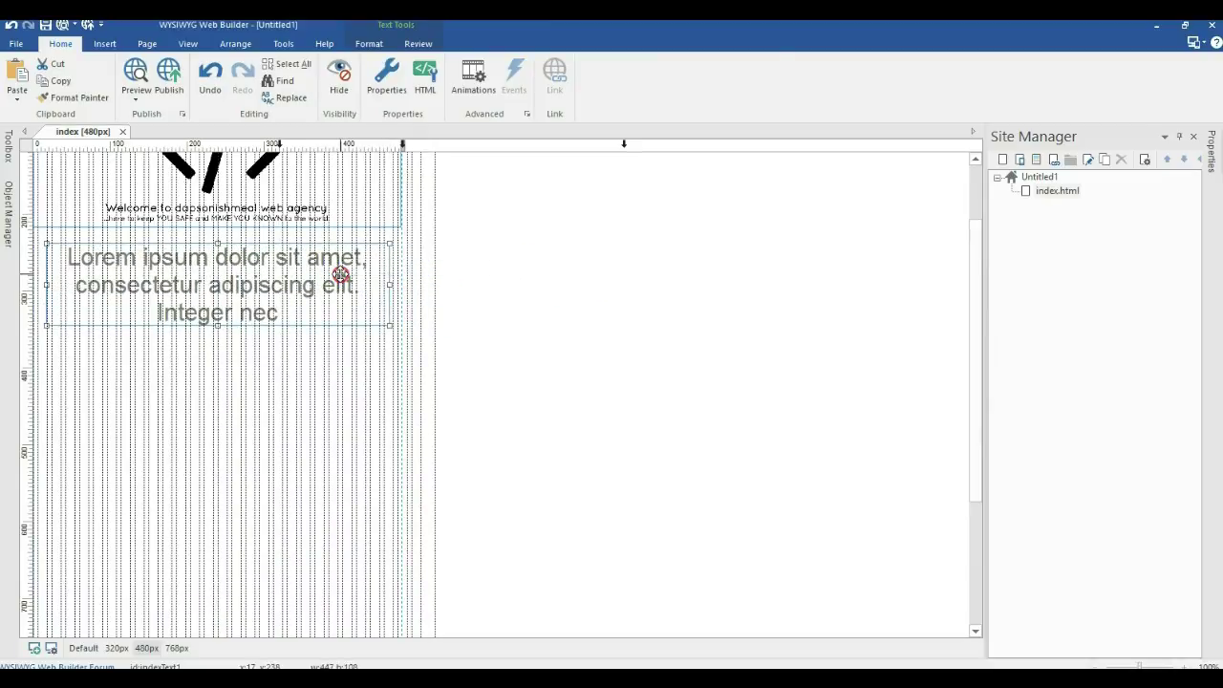
pyautogui.rightClick(340, 275)
pyautogui.moveTo(487, 380)
pyautogui.click(549, 375)
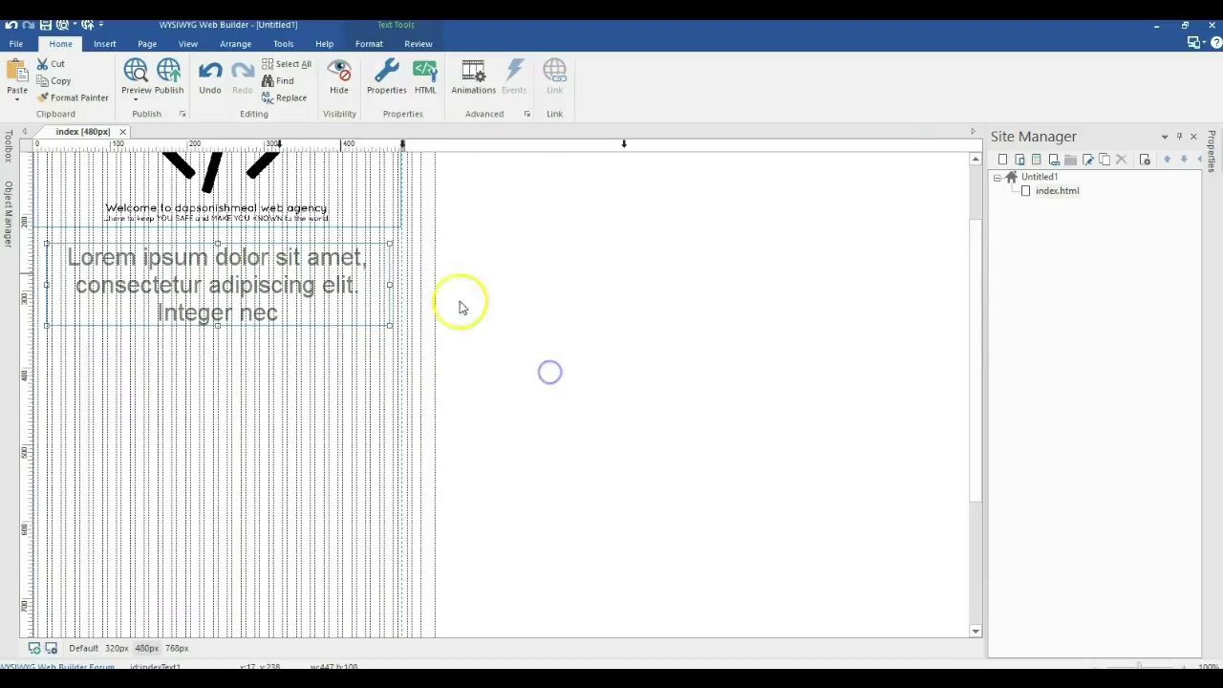
pyautogui.click(273, 145)
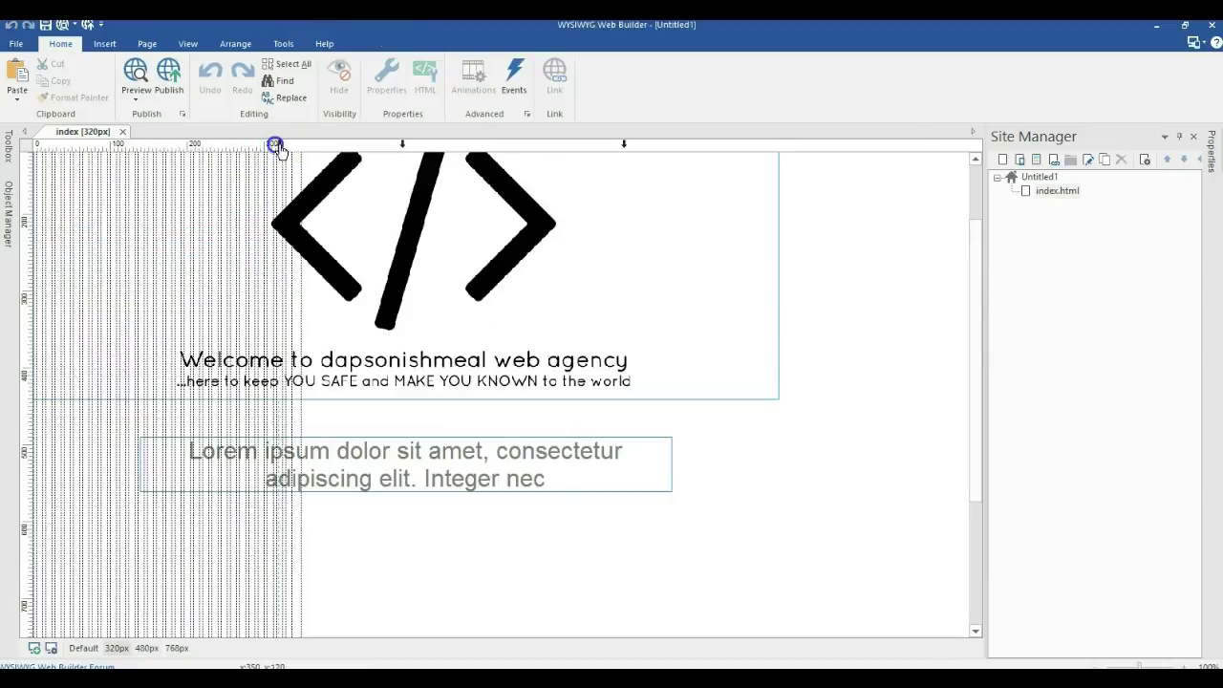
# Resize the 320px layout's logo to exactly 320 × 143 via its Size property
pyautogui.click(371, 256)
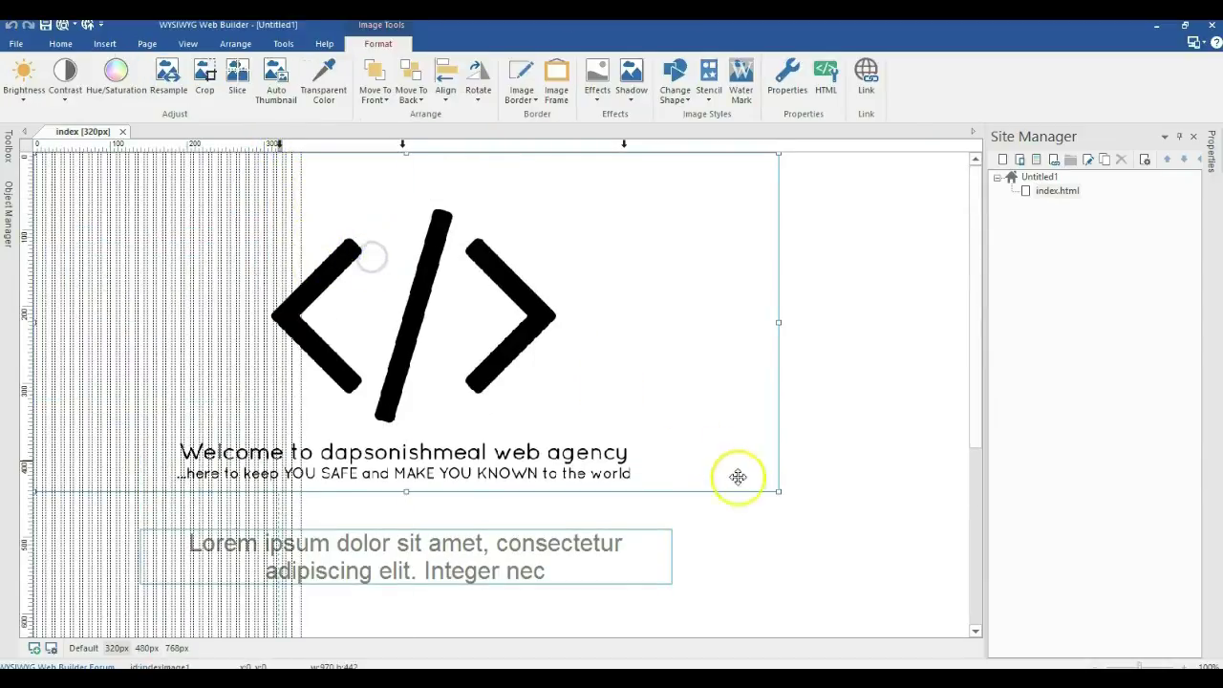
pyautogui.moveTo(778, 490); pyautogui.dragTo(347, 264)
pyautogui.click(275, 205)
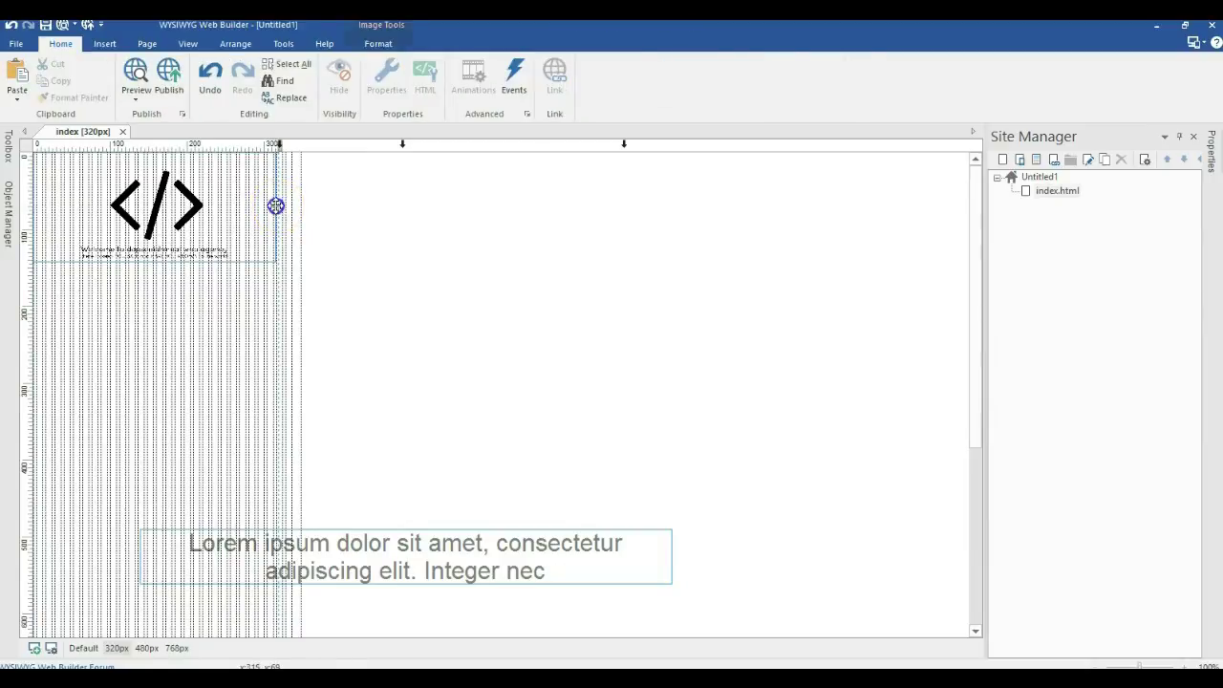
pyautogui.click(276, 205)
pyautogui.moveTo(1211, 150)
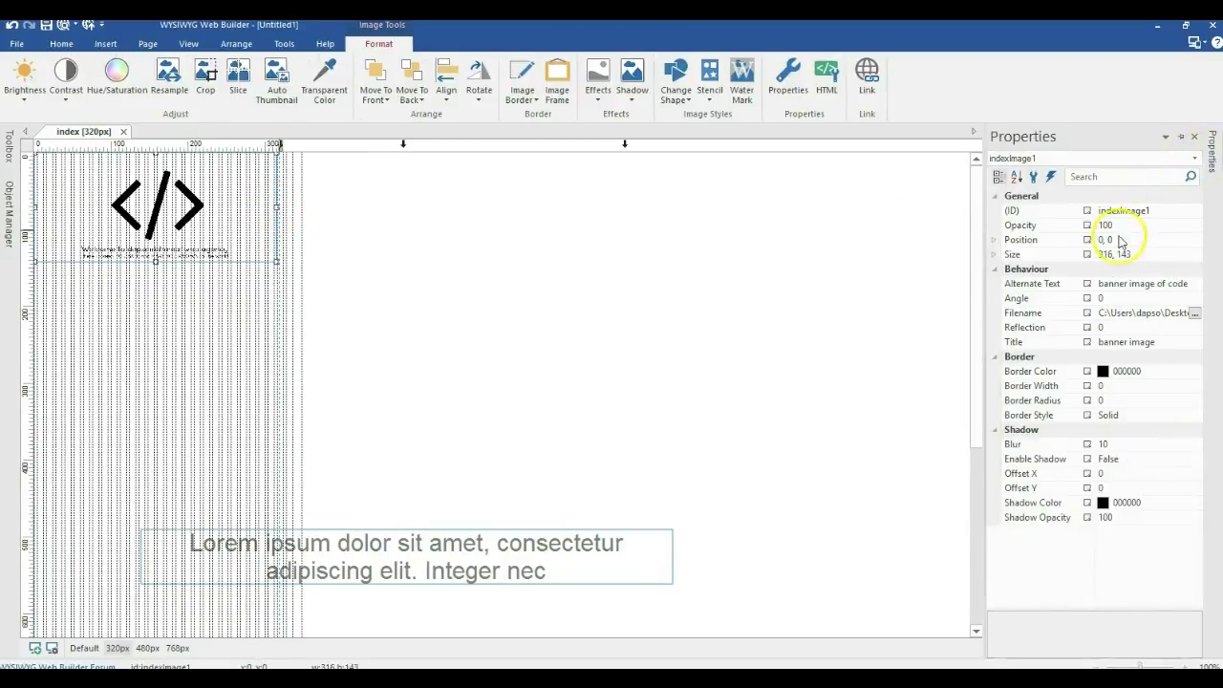
pyautogui.click(1113, 255)
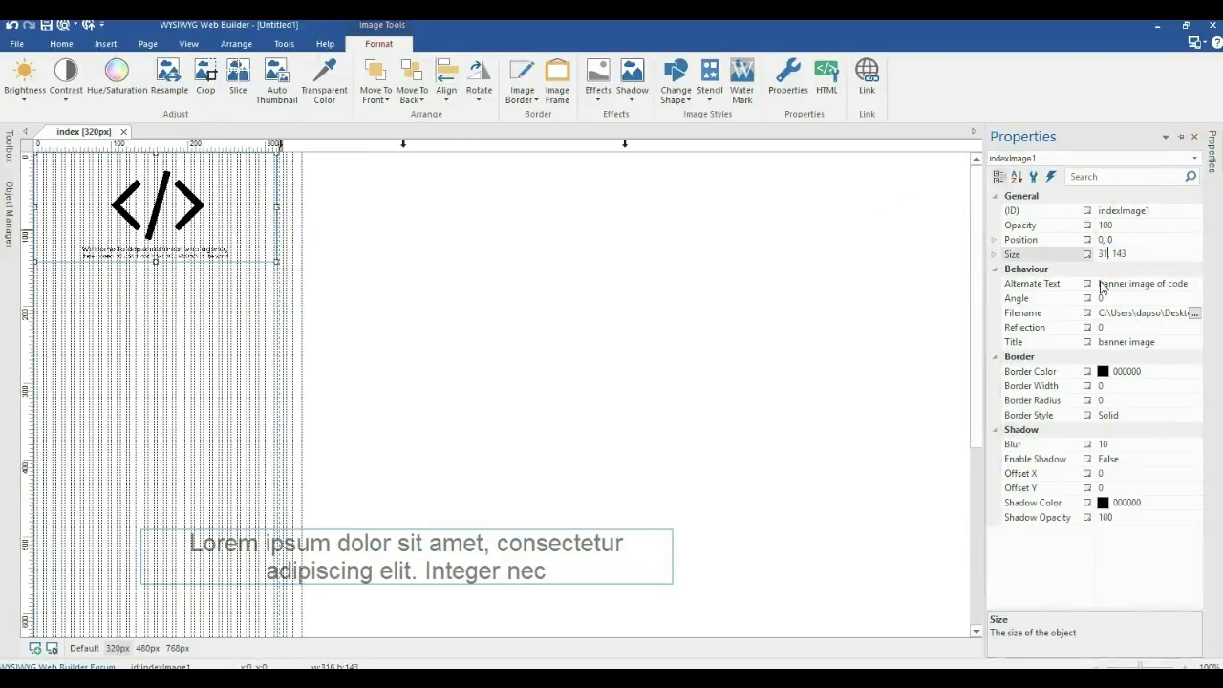
pyautogui.press('Return')
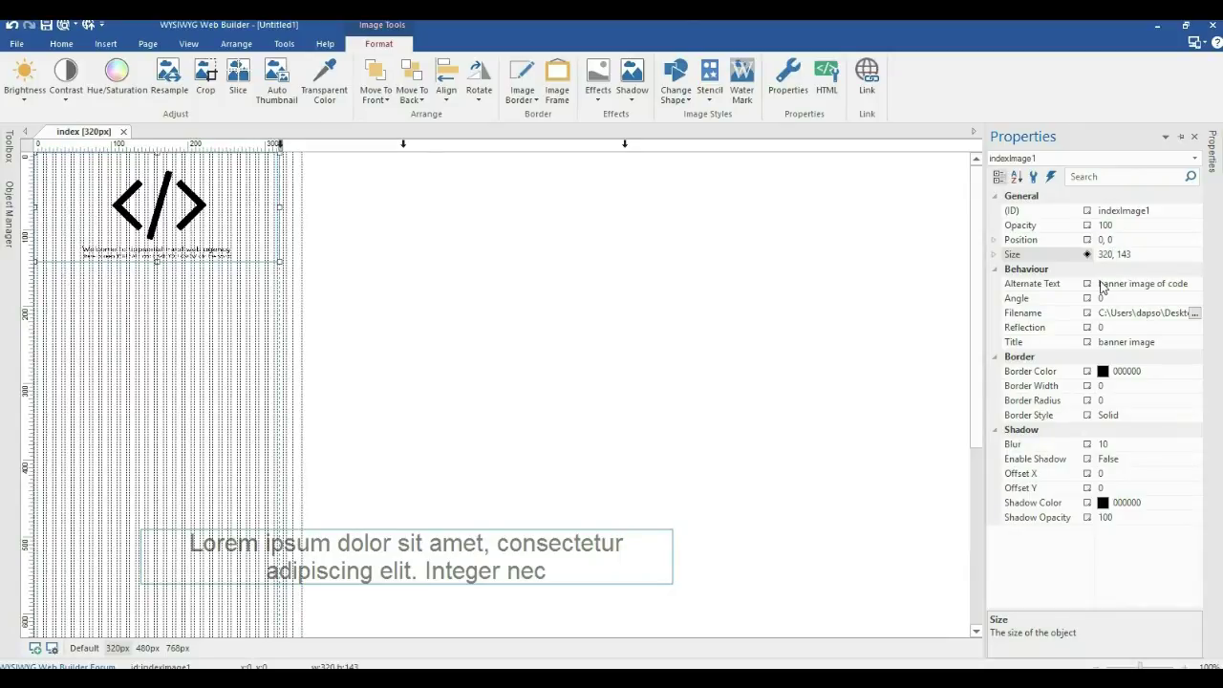
# Move the Lorem box under the logo, narrow it to five lines, centre it horizontally, then show Default
pyautogui.moveTo(353, 594); pyautogui.dragTo(249, 314)
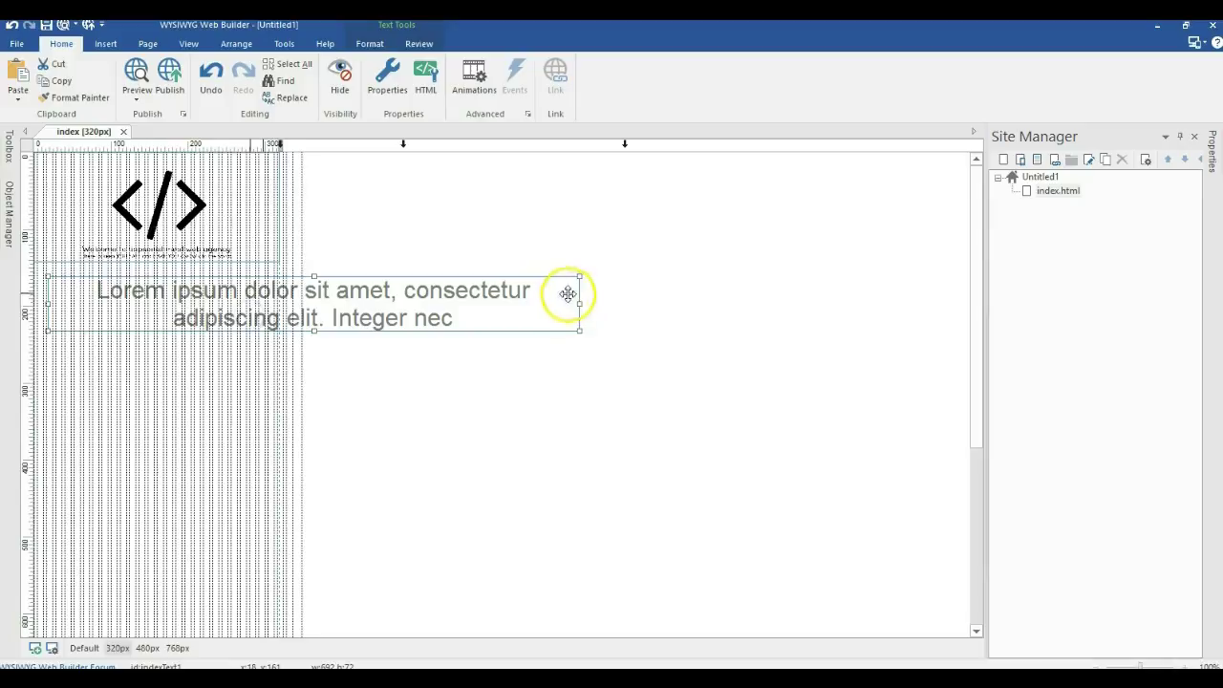
pyautogui.moveTo(580, 302); pyautogui.dragTo(269, 341)
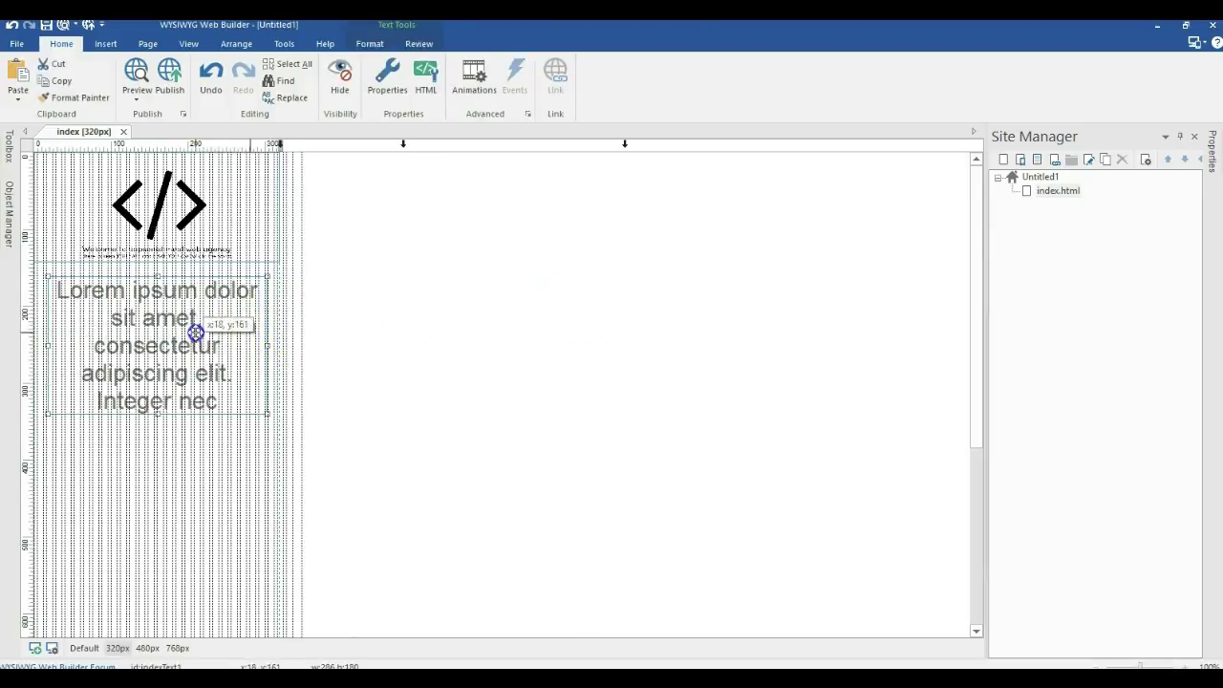
pyautogui.rightClick(195, 333)
pyautogui.moveTo(365, 379)
pyautogui.click(405, 377)
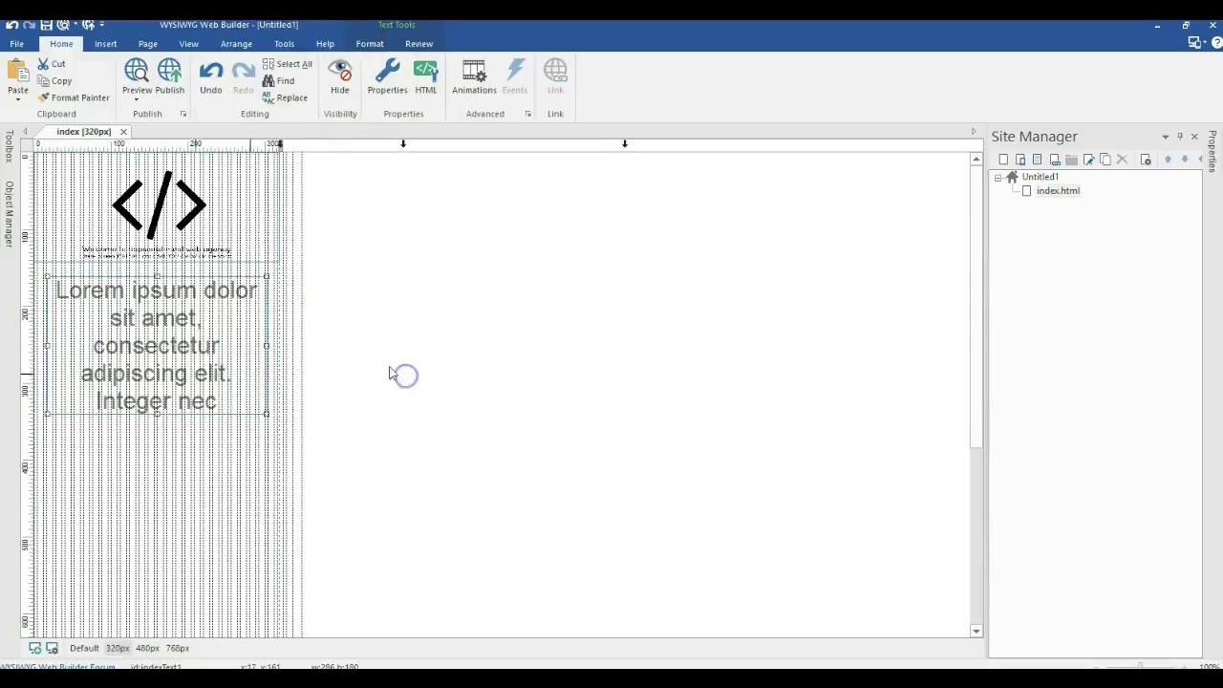
pyautogui.click(278, 146)
pyautogui.click(268, 239)
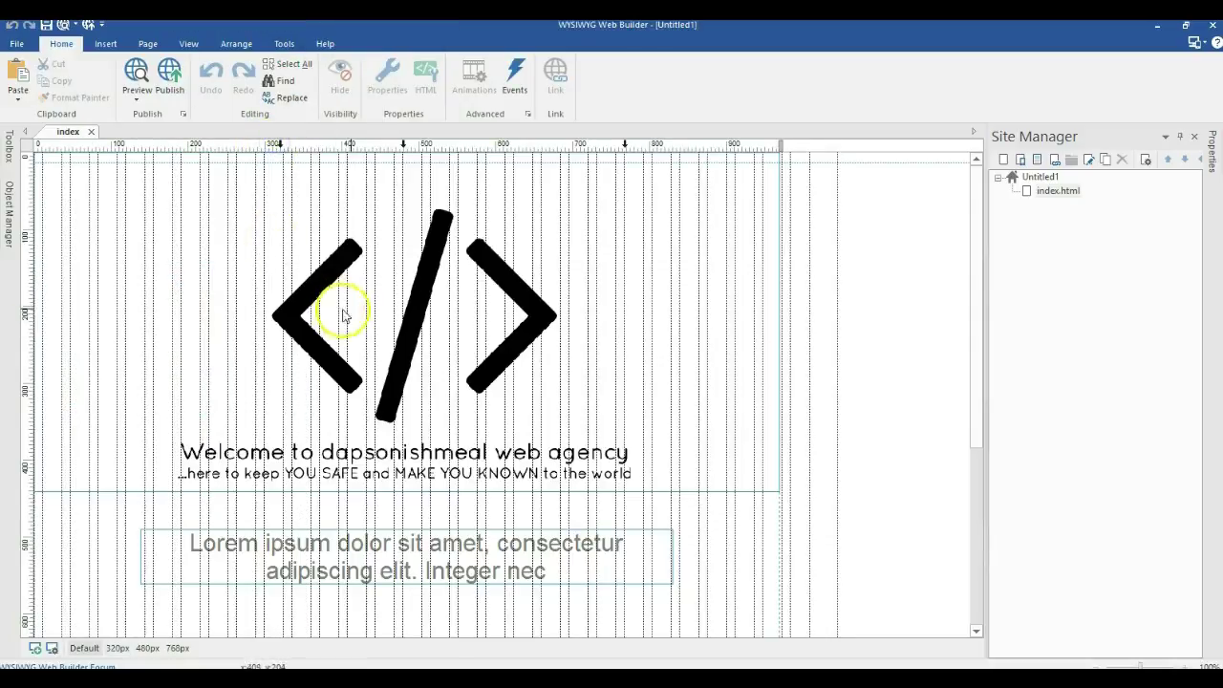
# Open the Indie_Flower_24_Gray text style for editing from Tools > Style Manager
pyautogui.click(283, 251)
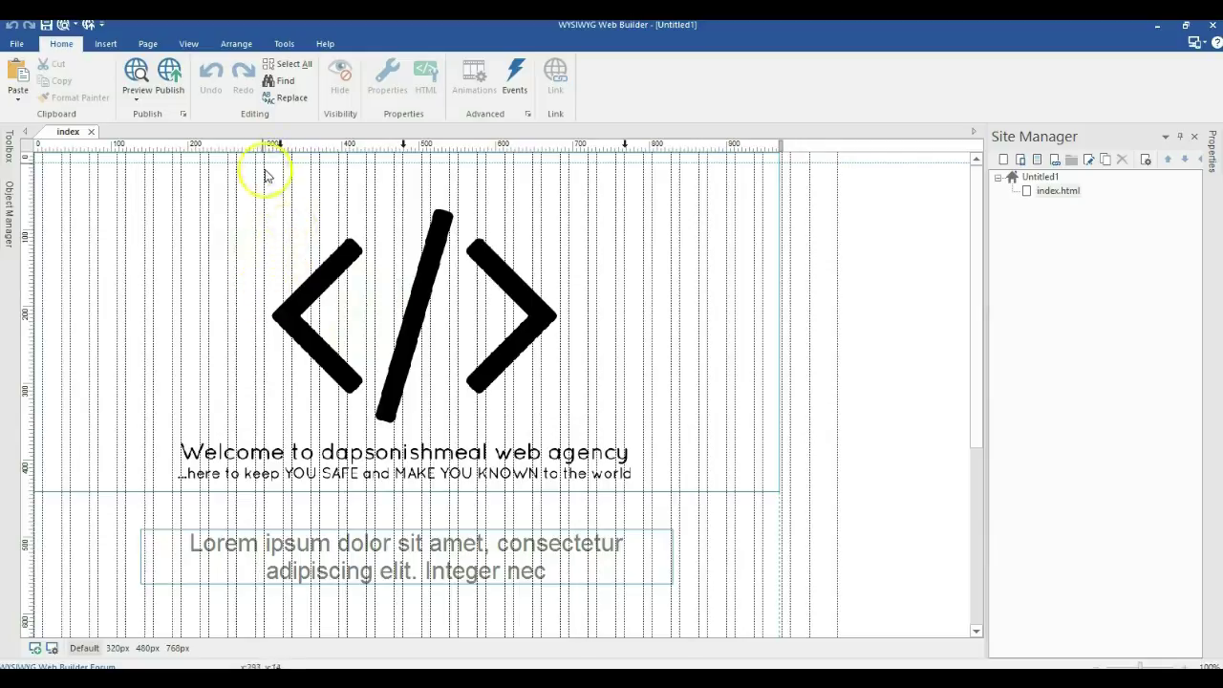
pyautogui.click(292, 45)
pyautogui.click(392, 93)
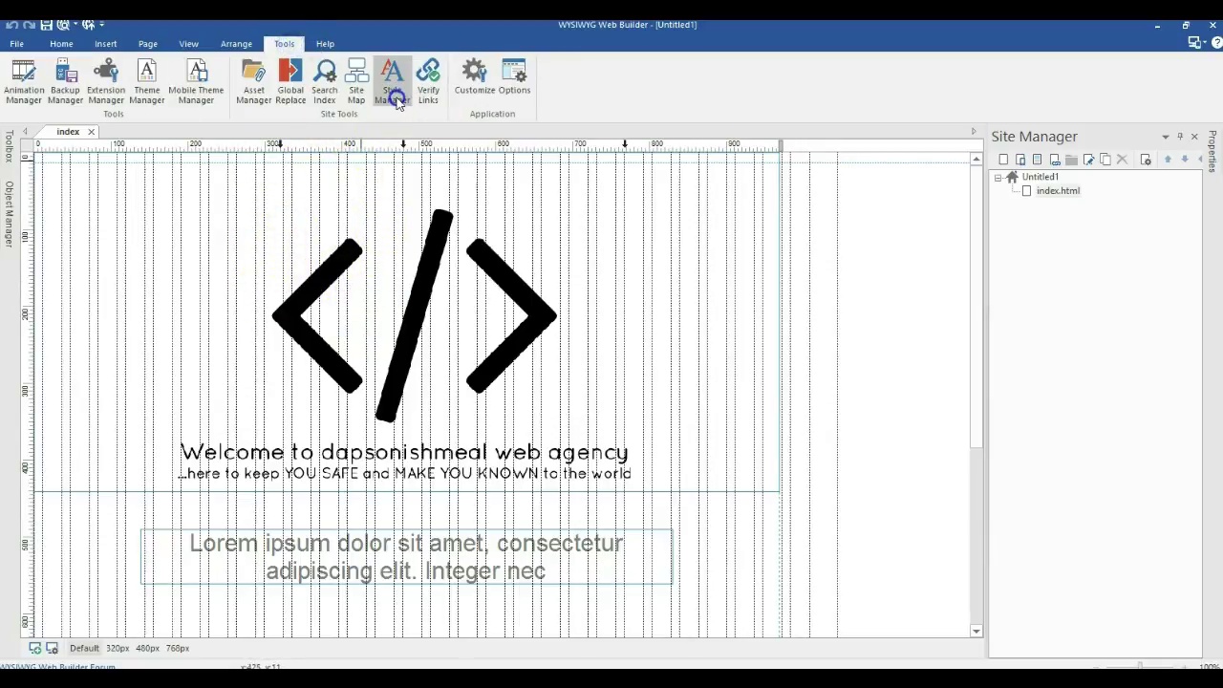
pyautogui.click(485, 324)
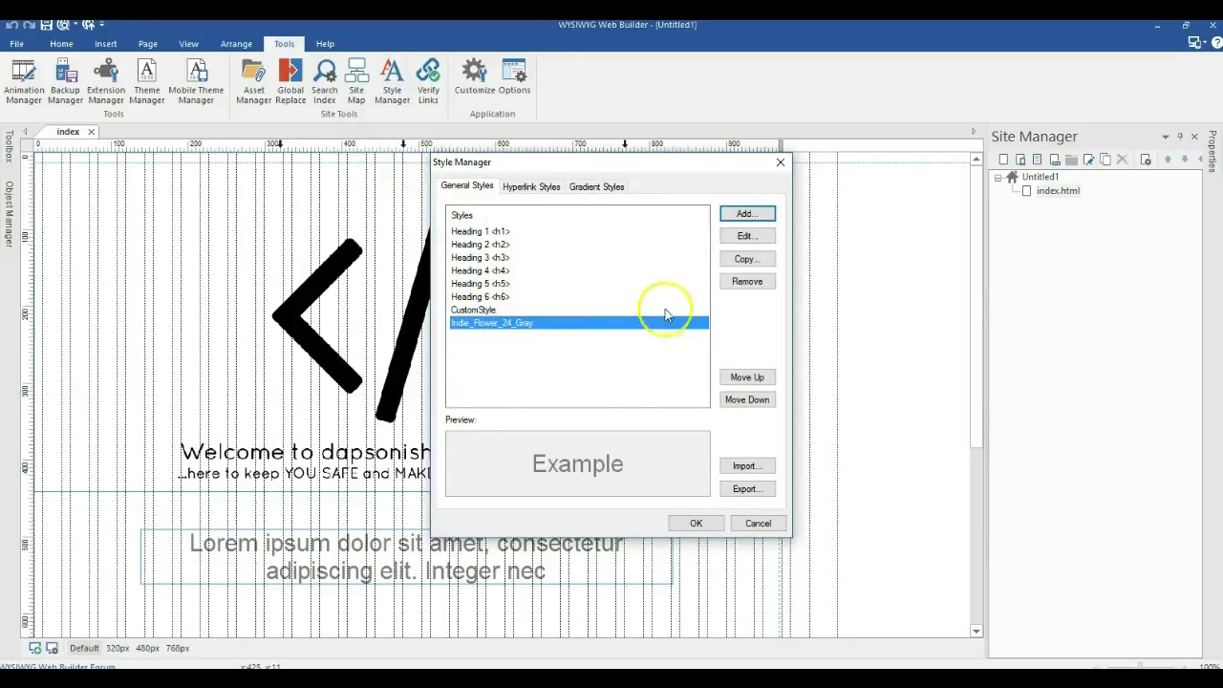
pyautogui.click(743, 237)
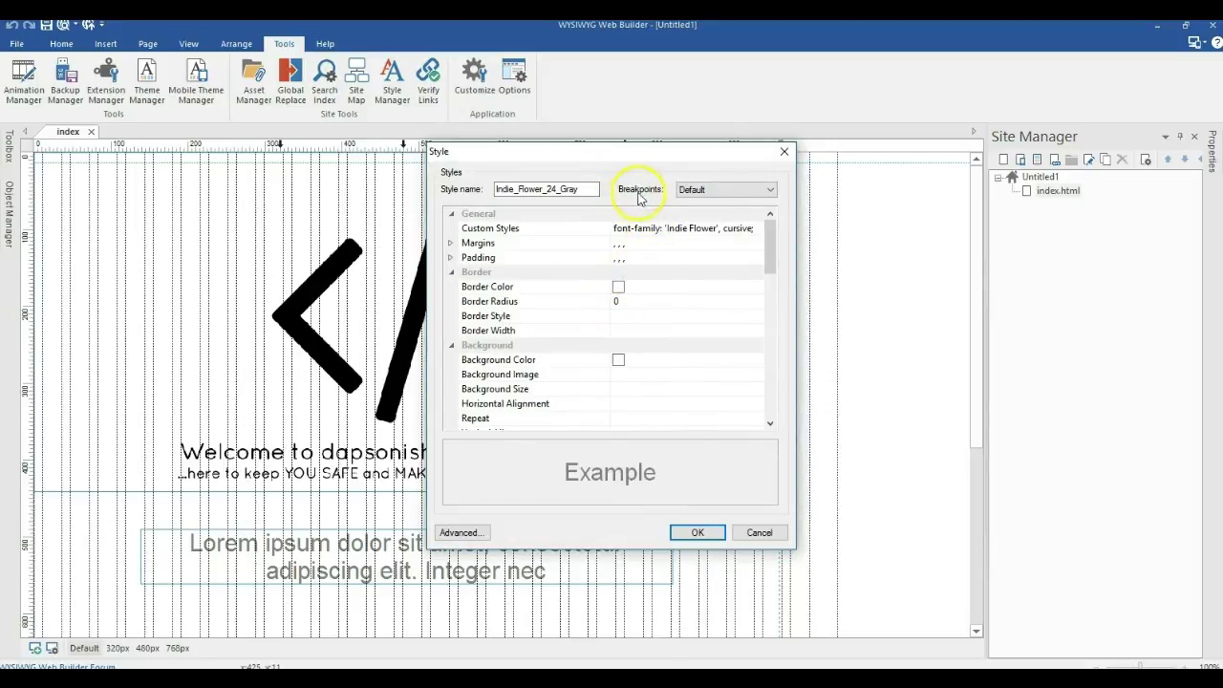
# Add max-width breakpoints of 320 px and 480 px to the style
pyautogui.click(718, 191)
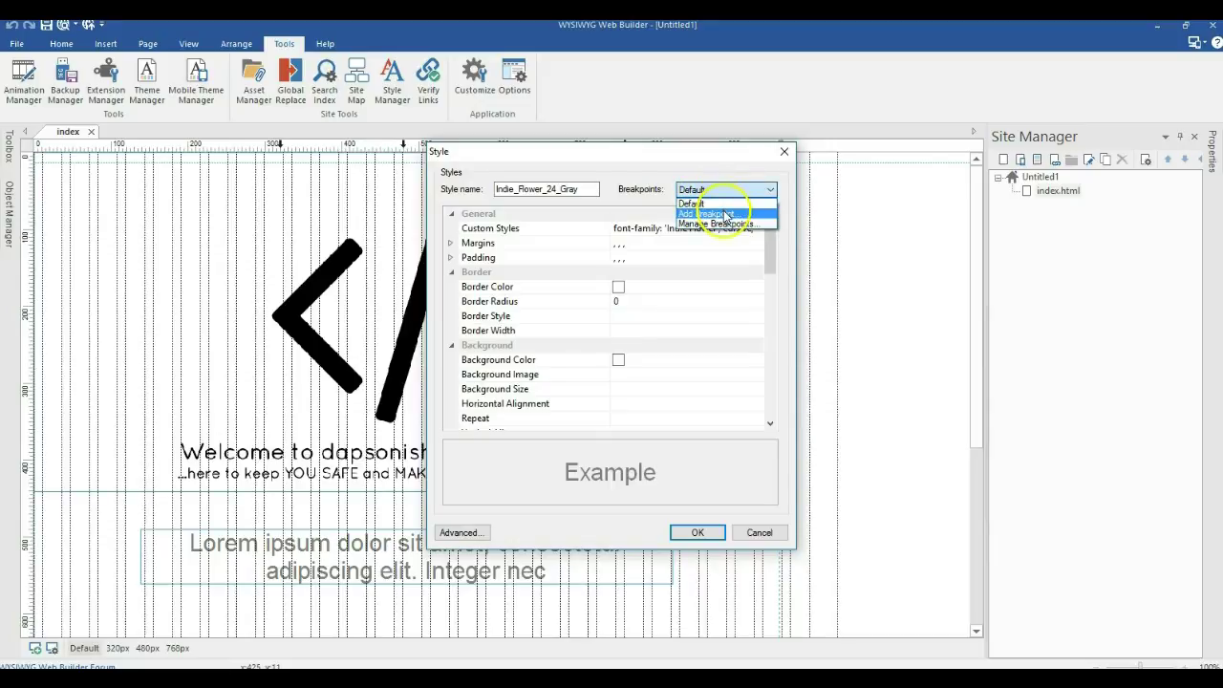
pyautogui.click(723, 213)
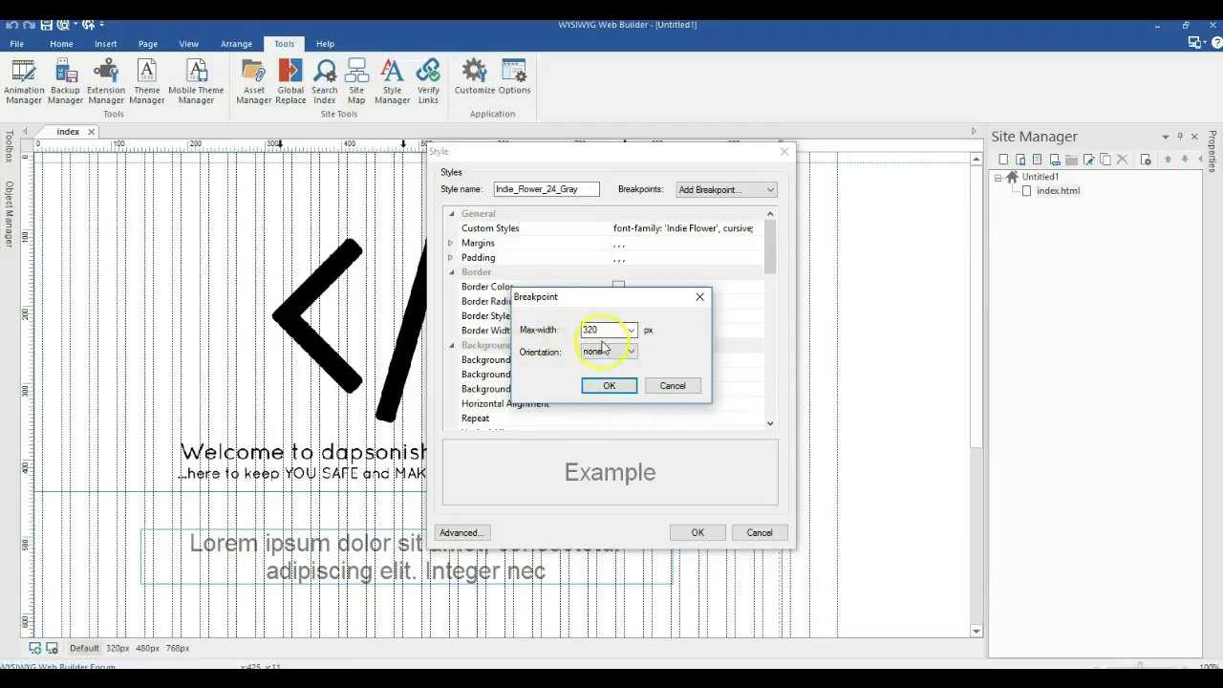
pyautogui.click(602, 388)
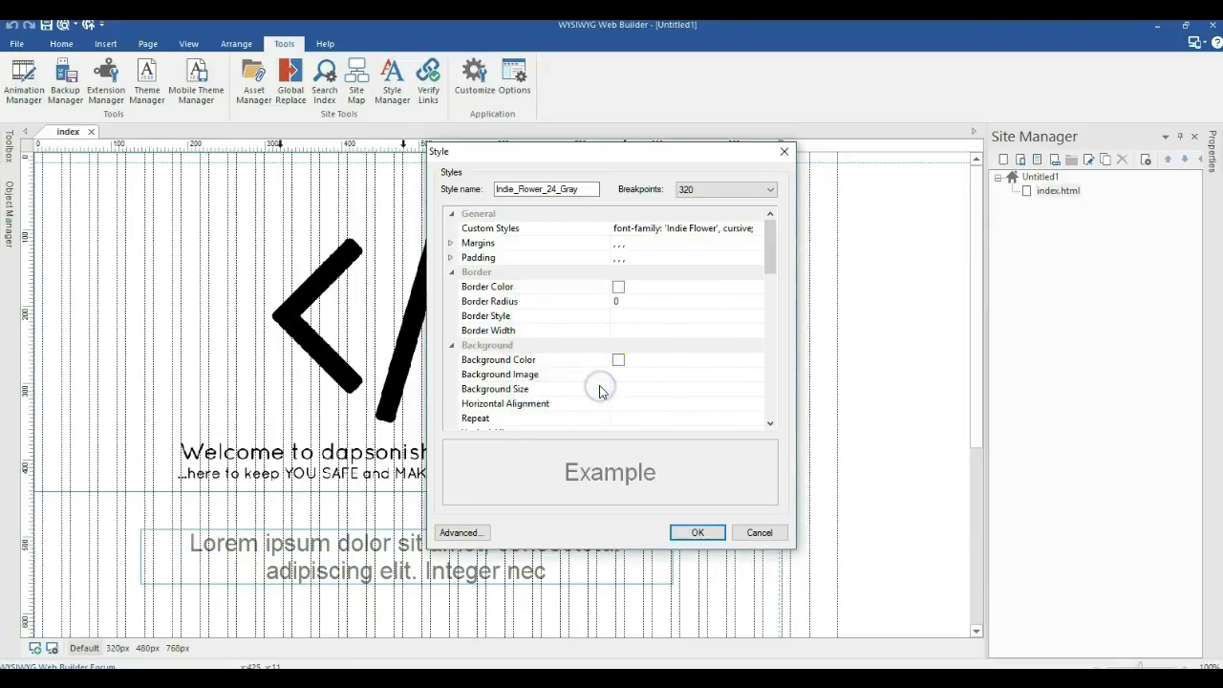
pyautogui.click(707, 189)
pyautogui.click(690, 218)
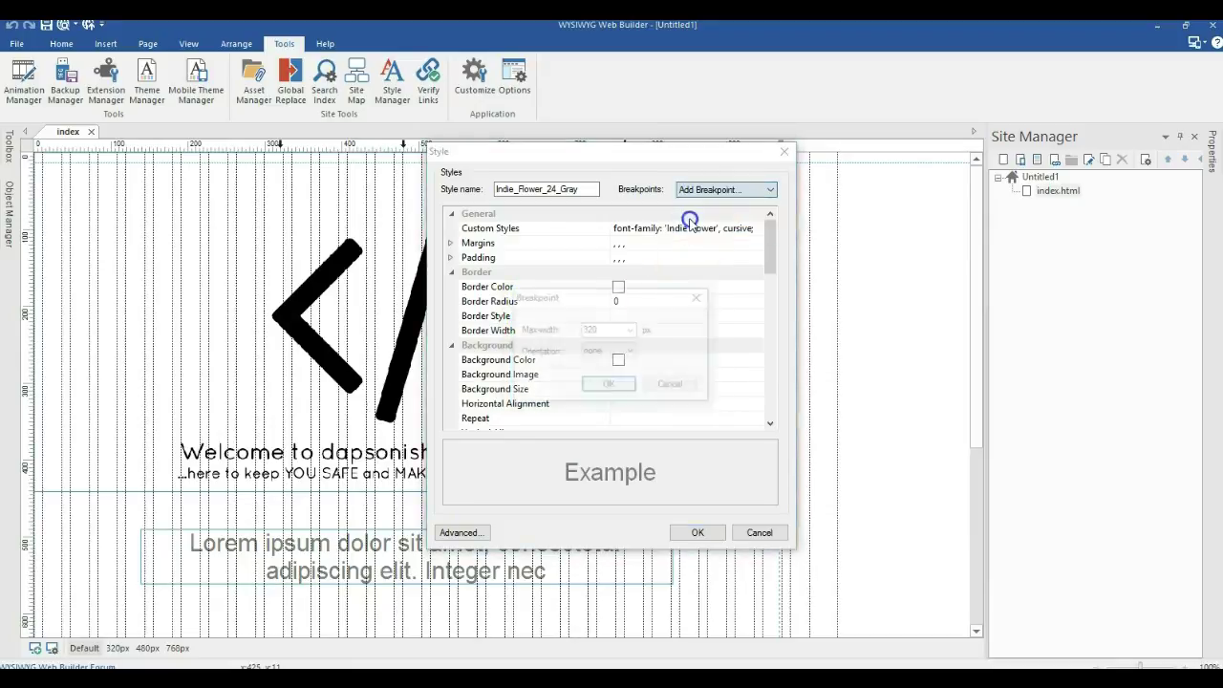
pyautogui.click(631, 329)
pyautogui.click(604, 356)
pyautogui.click(602, 386)
# Add a third breakpoint with a 768 px max-width
pyautogui.click(722, 194)
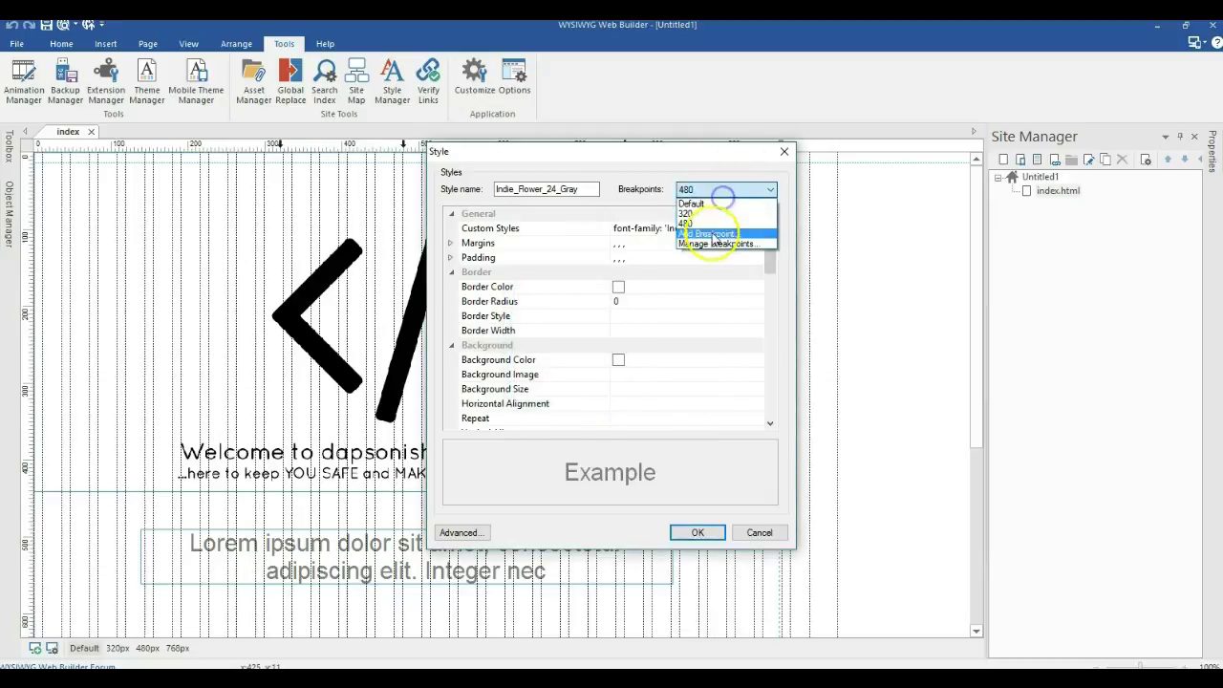
pyautogui.click(712, 234)
pyautogui.click(631, 330)
pyautogui.click(605, 365)
pyautogui.click(604, 385)
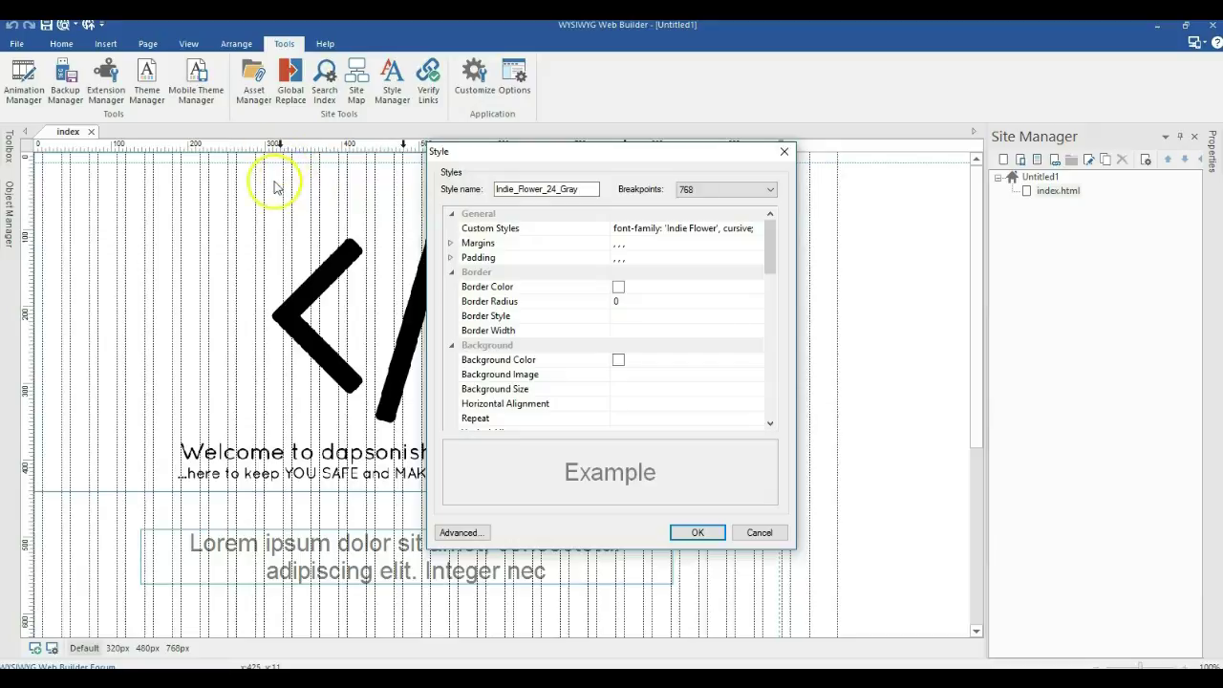
pyautogui.click(732, 189)
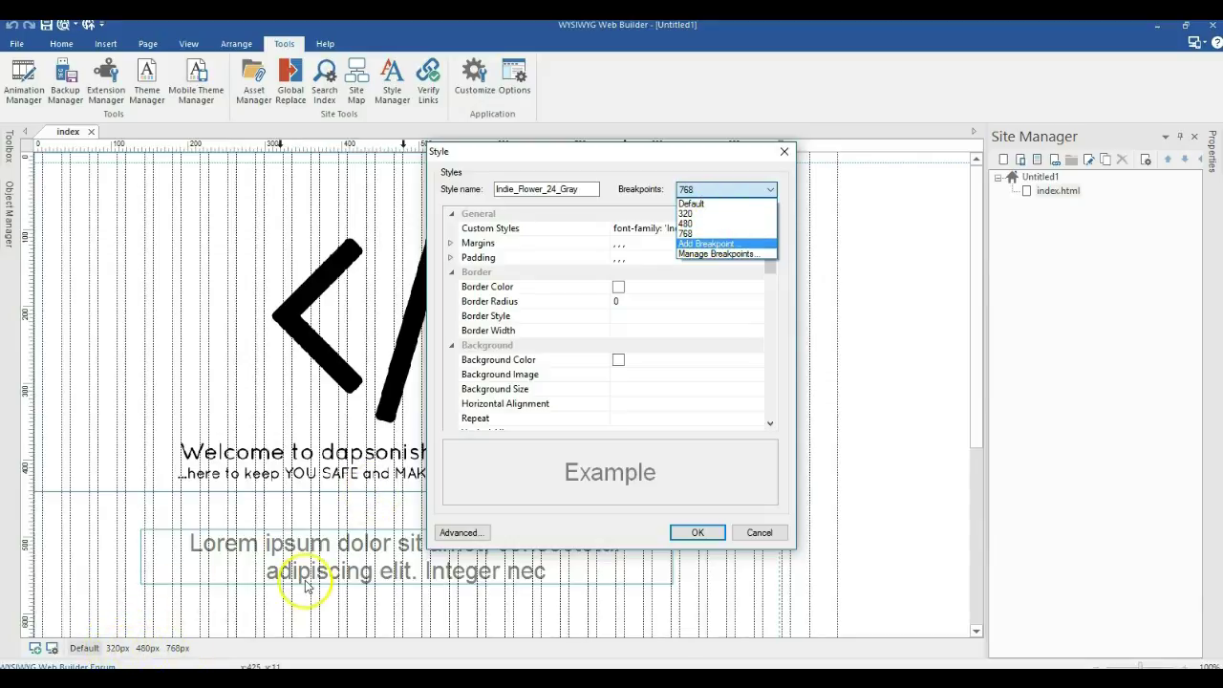
# For the 320 breakpoint, set the font size to 14 and the text colour to black (000000)
pyautogui.click(703, 214)
pyautogui.scroll(-6, 647, 250)
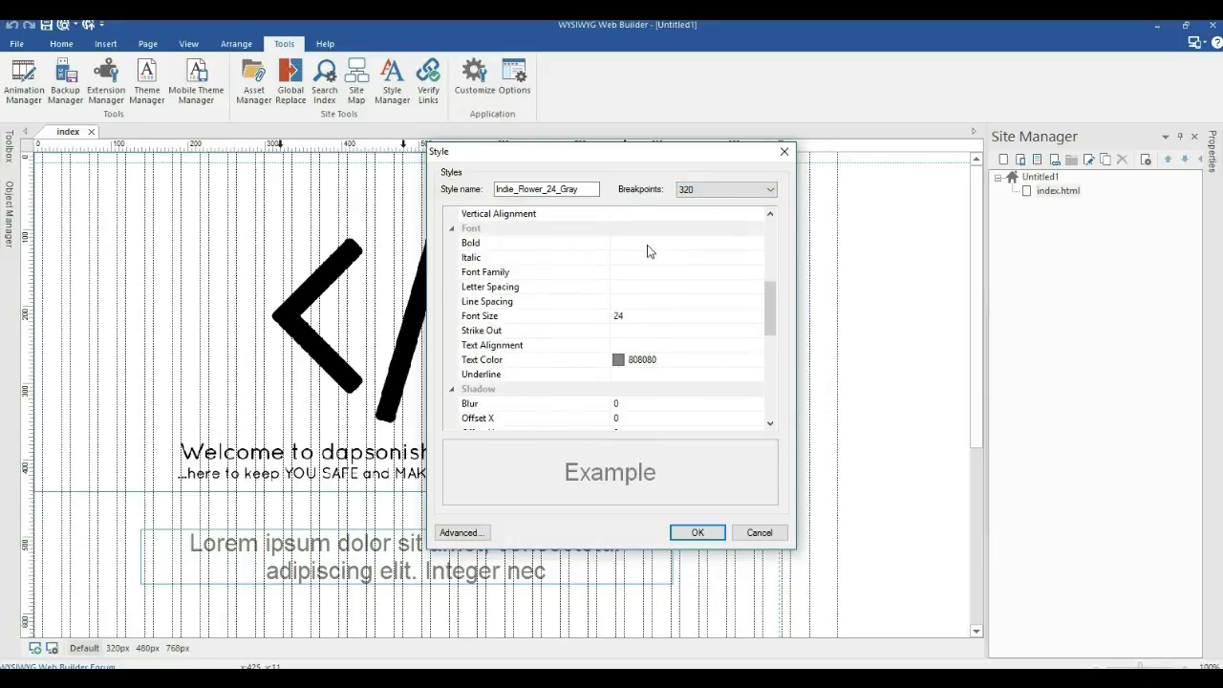
pyautogui.scroll(-1, 648, 251)
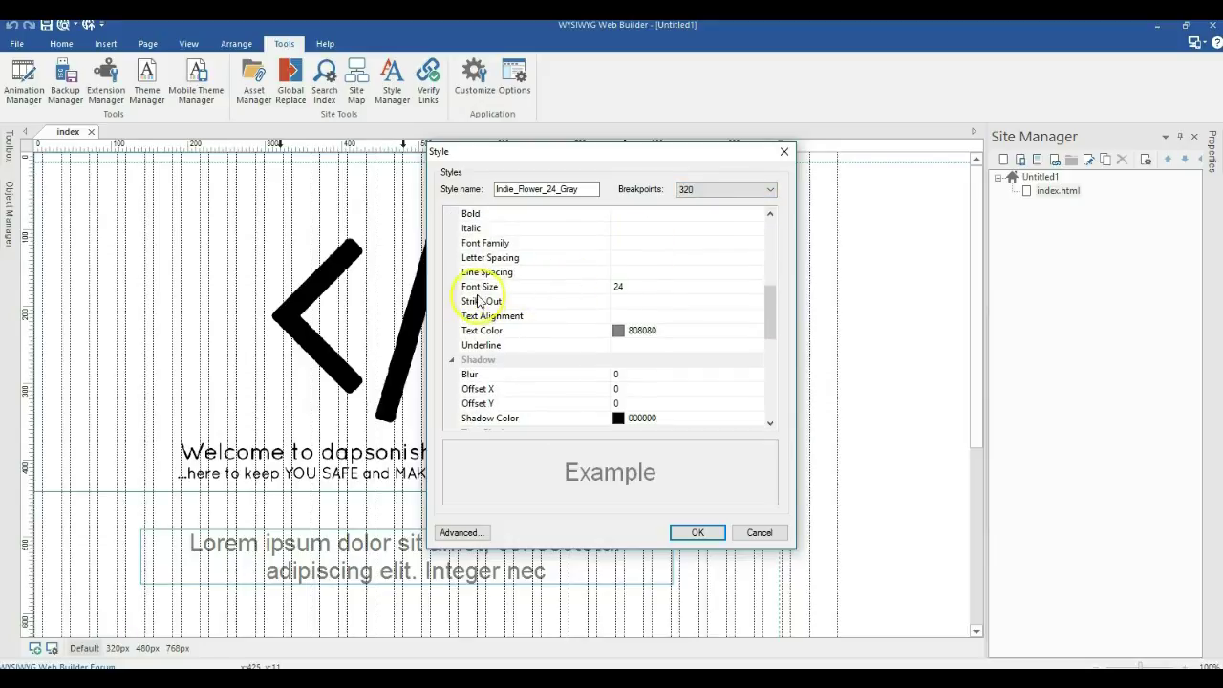
pyautogui.click(756, 289)
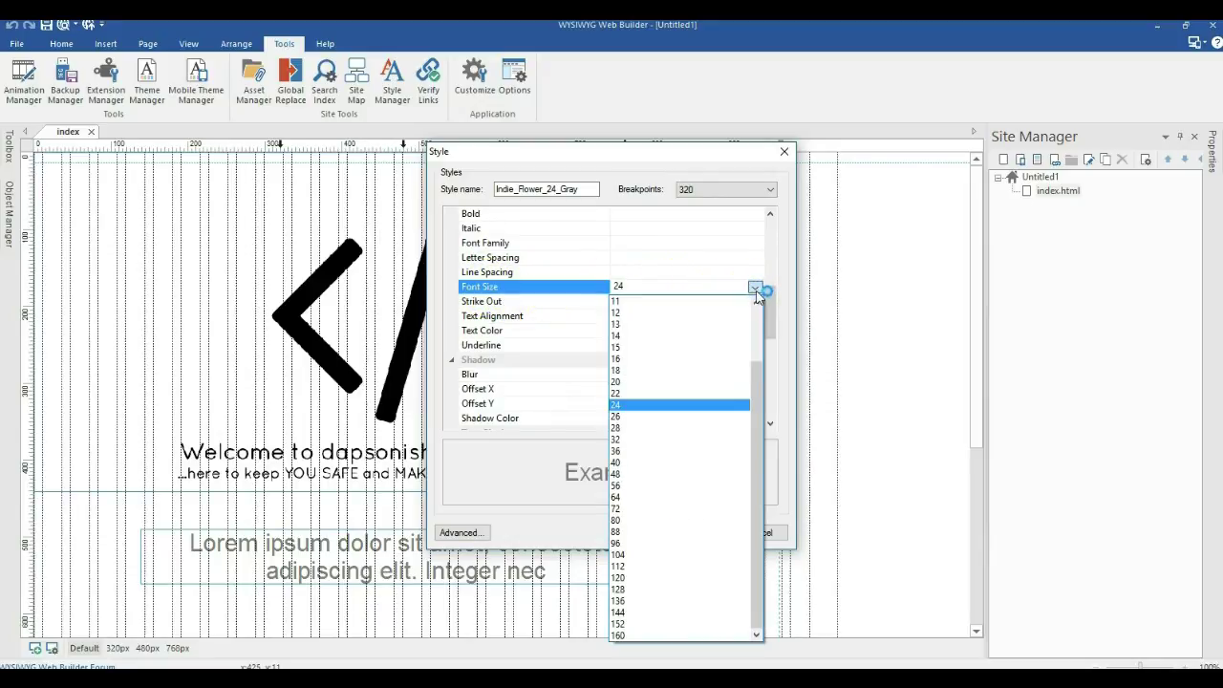
pyautogui.click(689, 336)
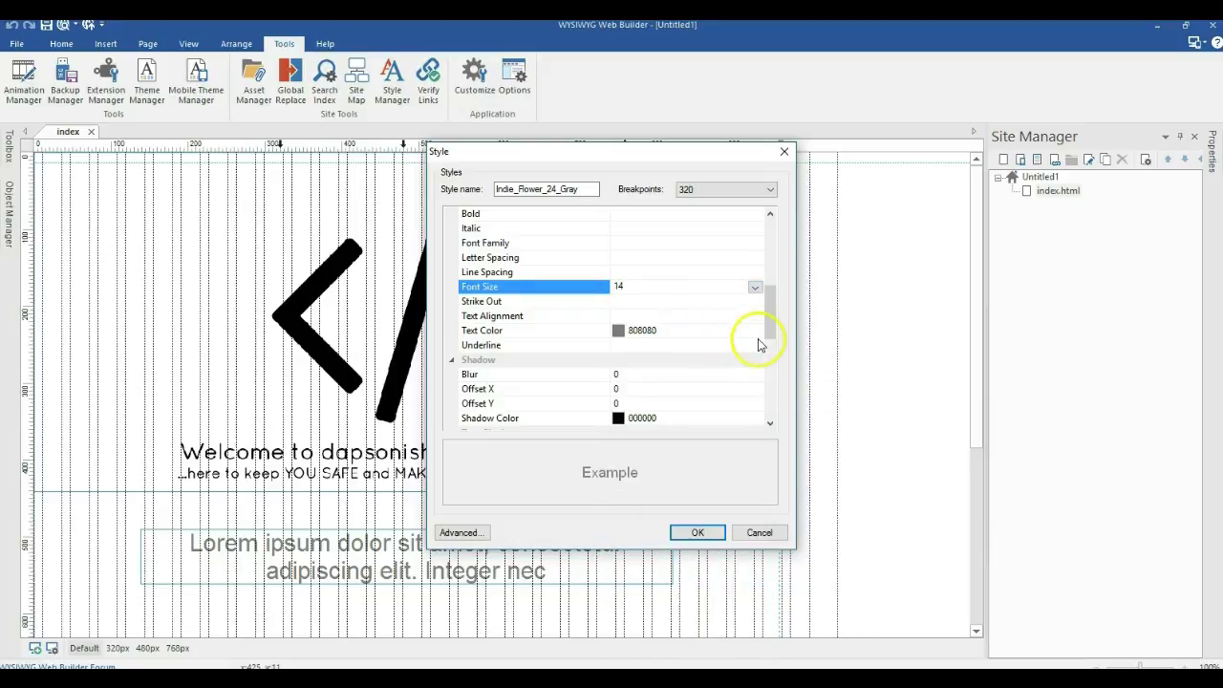
pyautogui.click(755, 331)
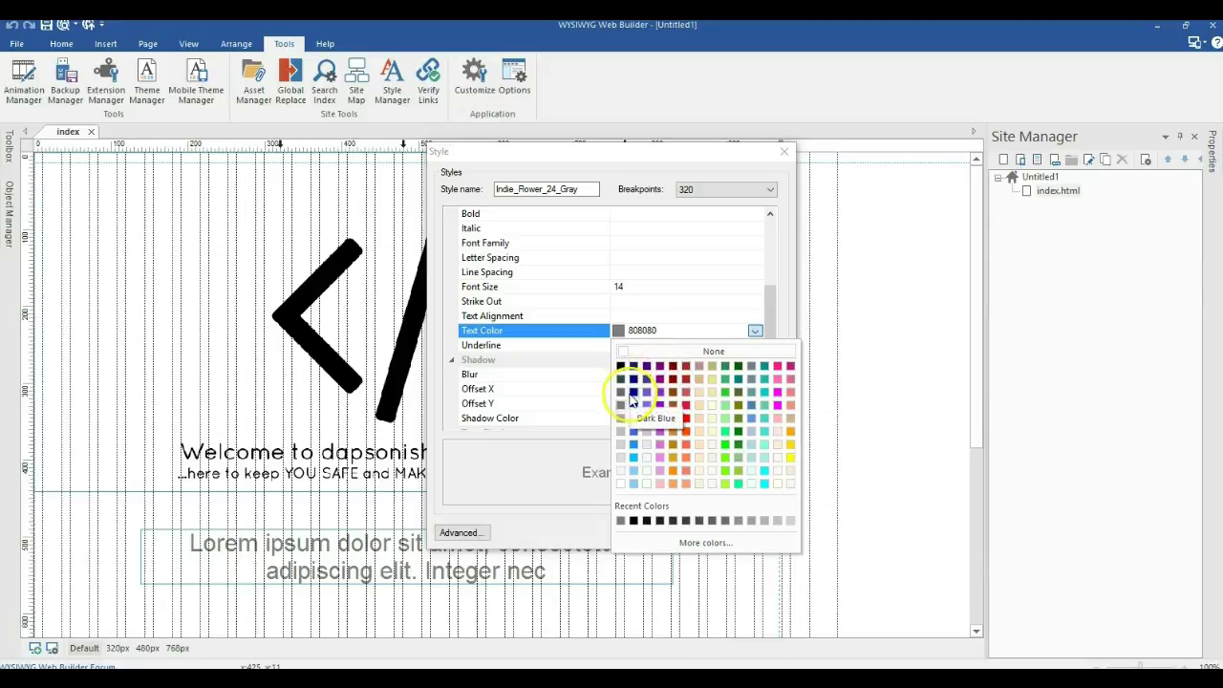
pyautogui.click(620, 367)
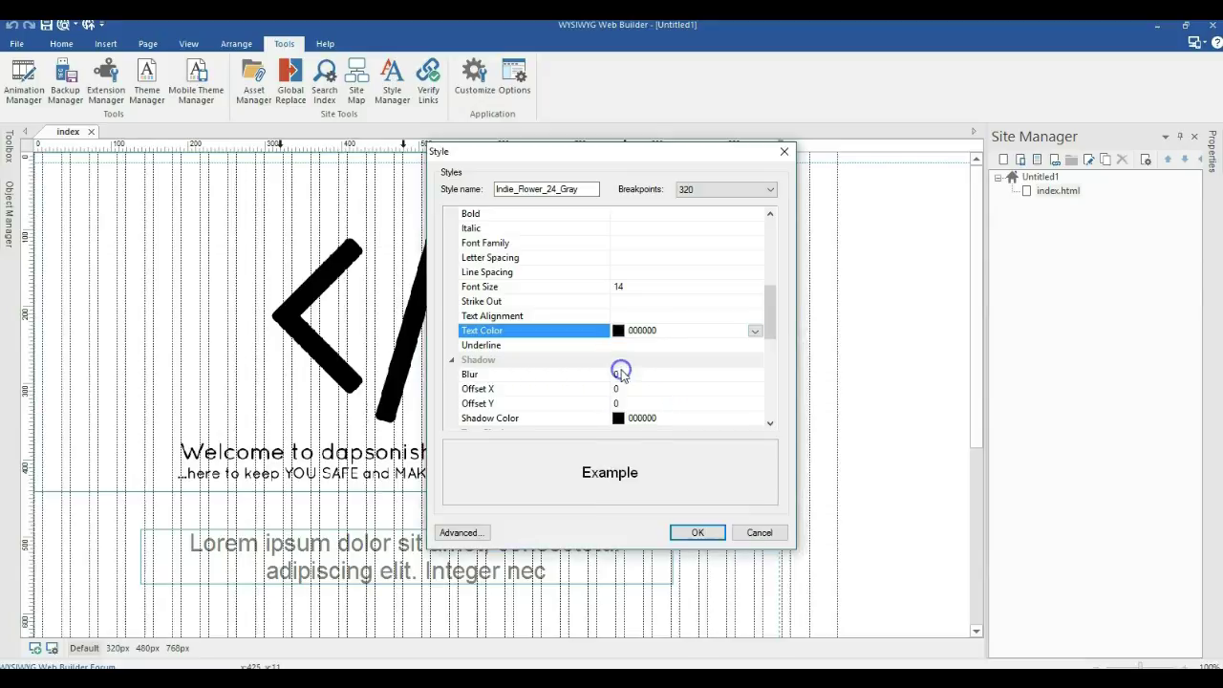
pyautogui.click(690, 192)
# For the 480 breakpoint, set font size 16 and red text colour
pyautogui.click(688, 224)
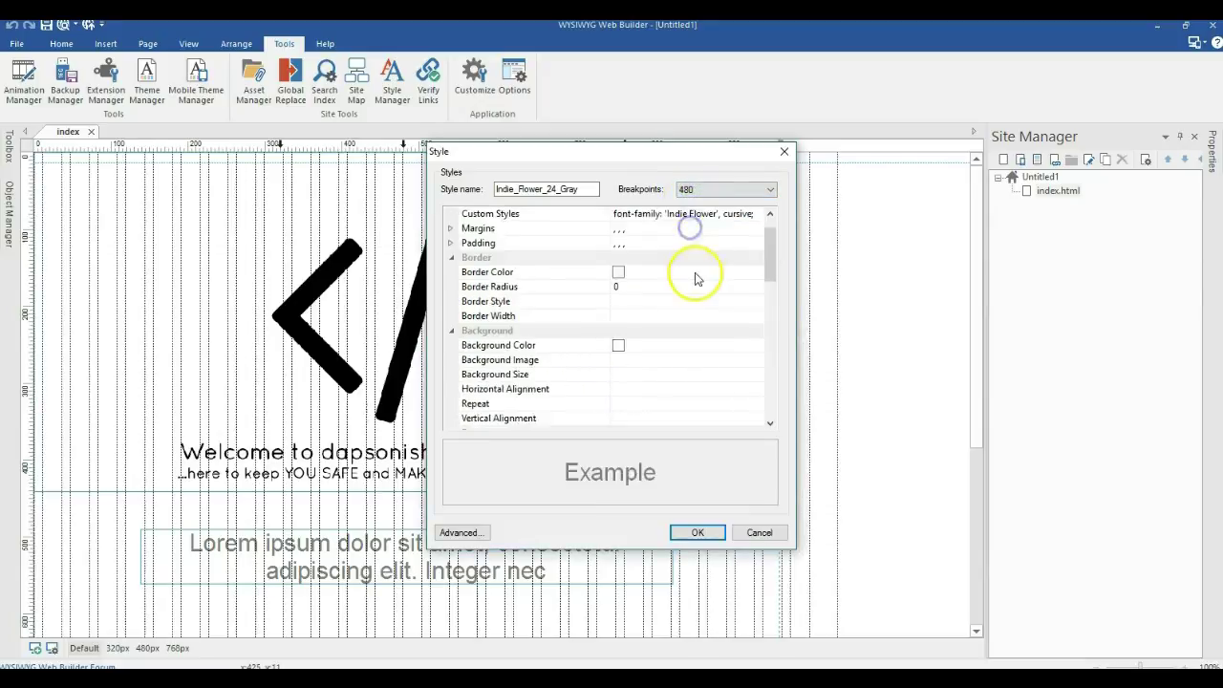
pyautogui.scroll(-6, 694, 276)
pyautogui.click(751, 272)
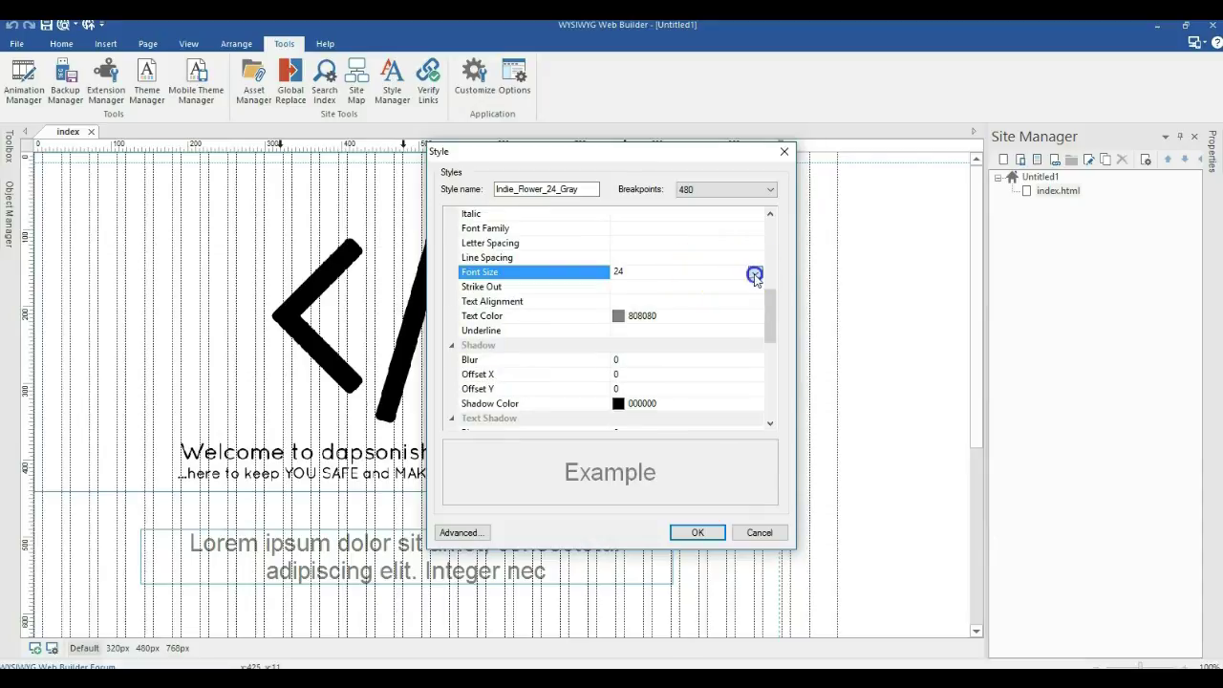
pyautogui.click(754, 272)
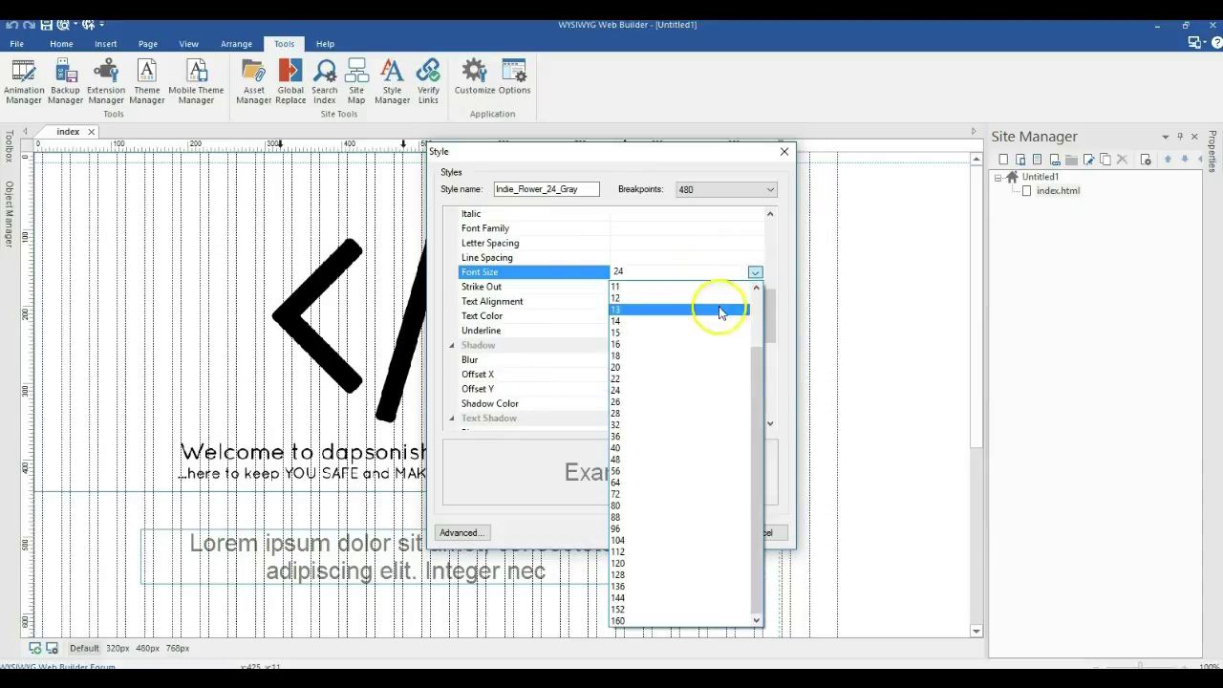
pyautogui.click(682, 344)
pyautogui.click(750, 318)
pyautogui.click(754, 315)
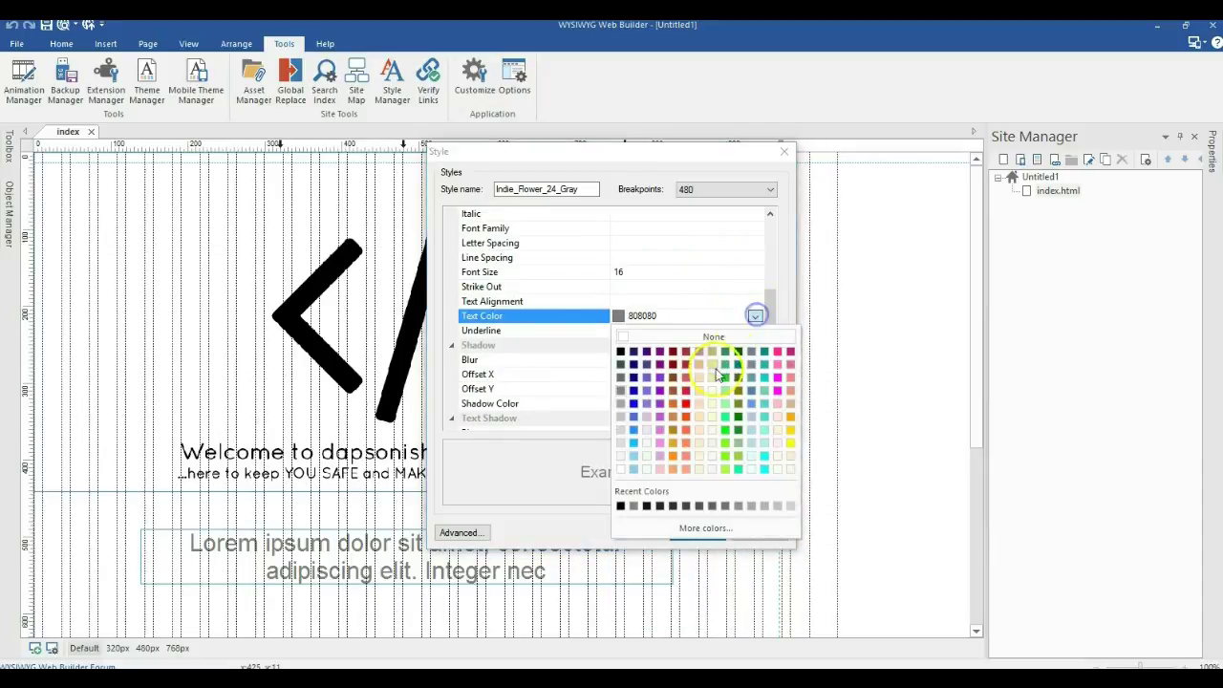
pyautogui.click(688, 406)
# For the 768 breakpoint, set font size 18 and orange text colour, then confirm the style
pyautogui.click(719, 190)
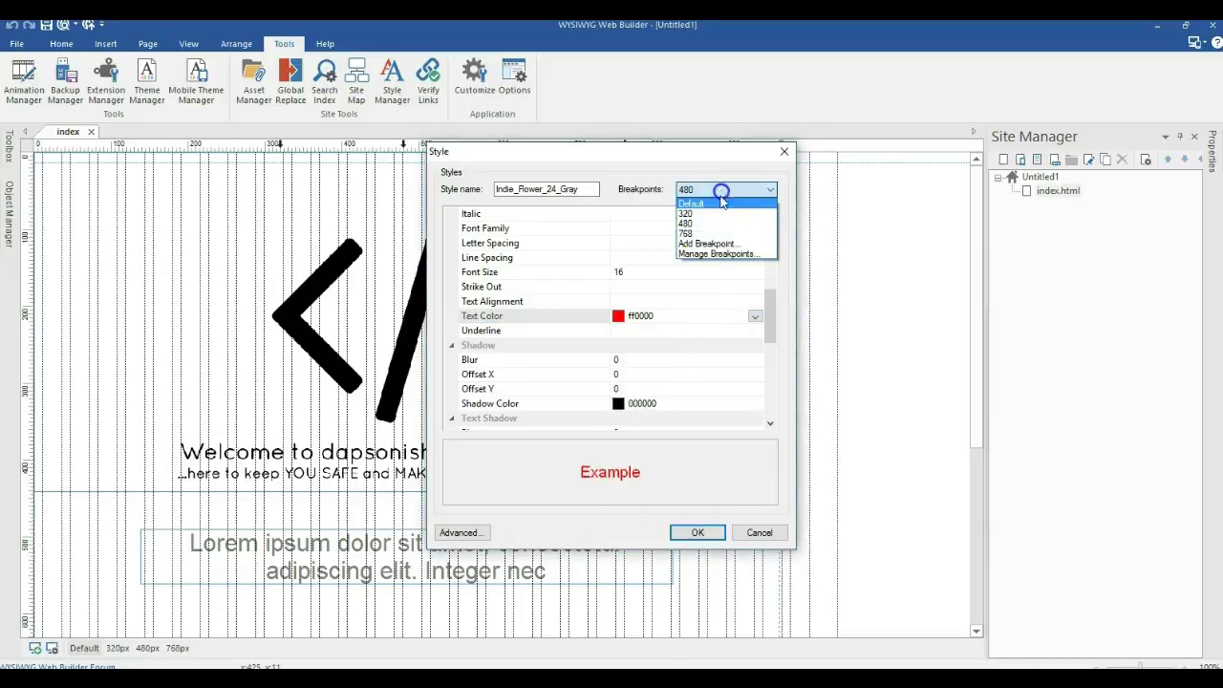
pyautogui.click(705, 233)
pyautogui.scroll(-5, 723, 293)
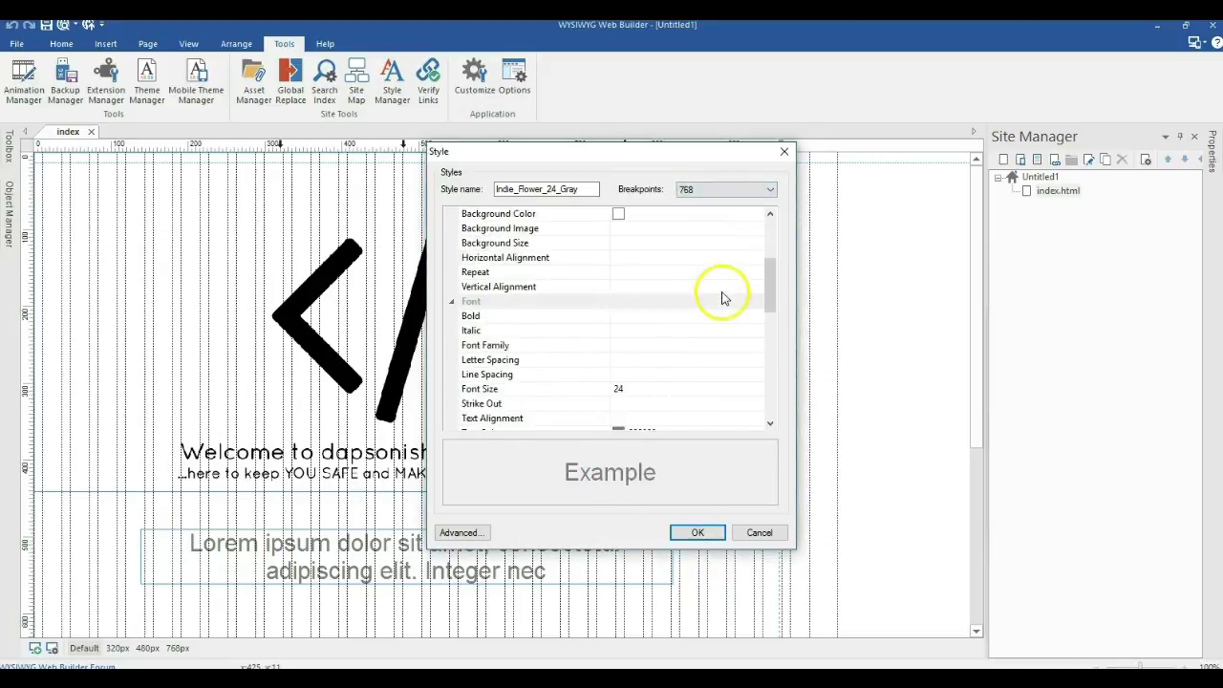
pyautogui.click(755, 335)
pyautogui.click(755, 330)
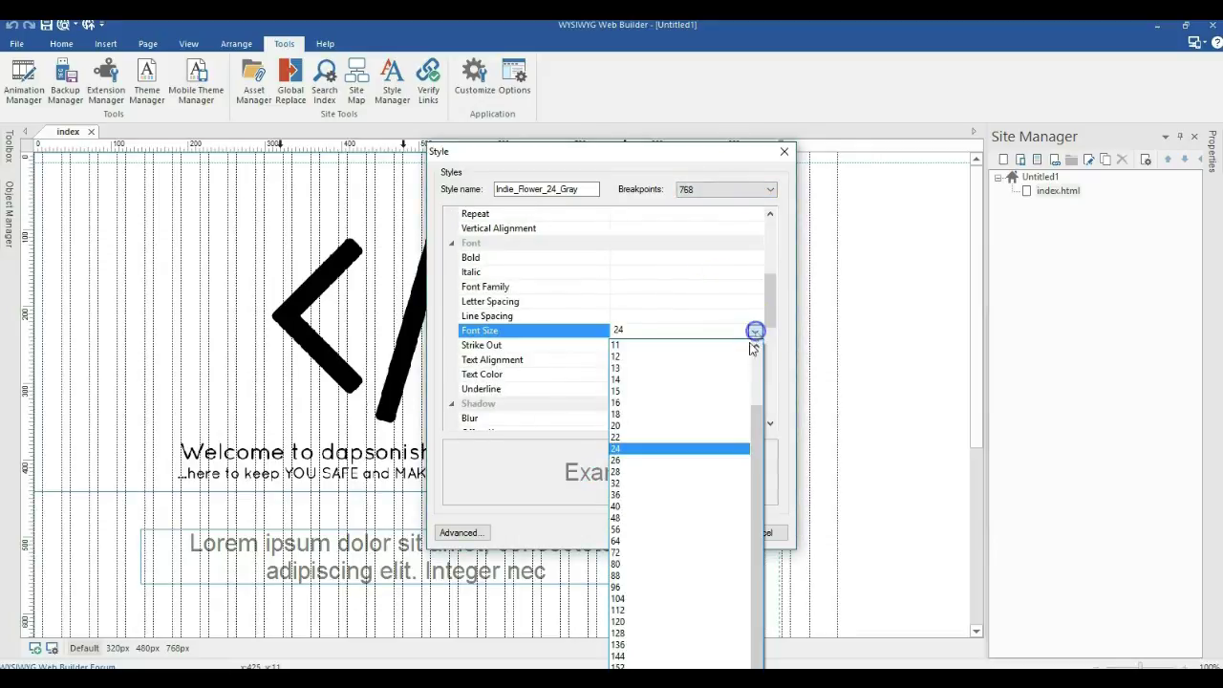
pyautogui.click(683, 414)
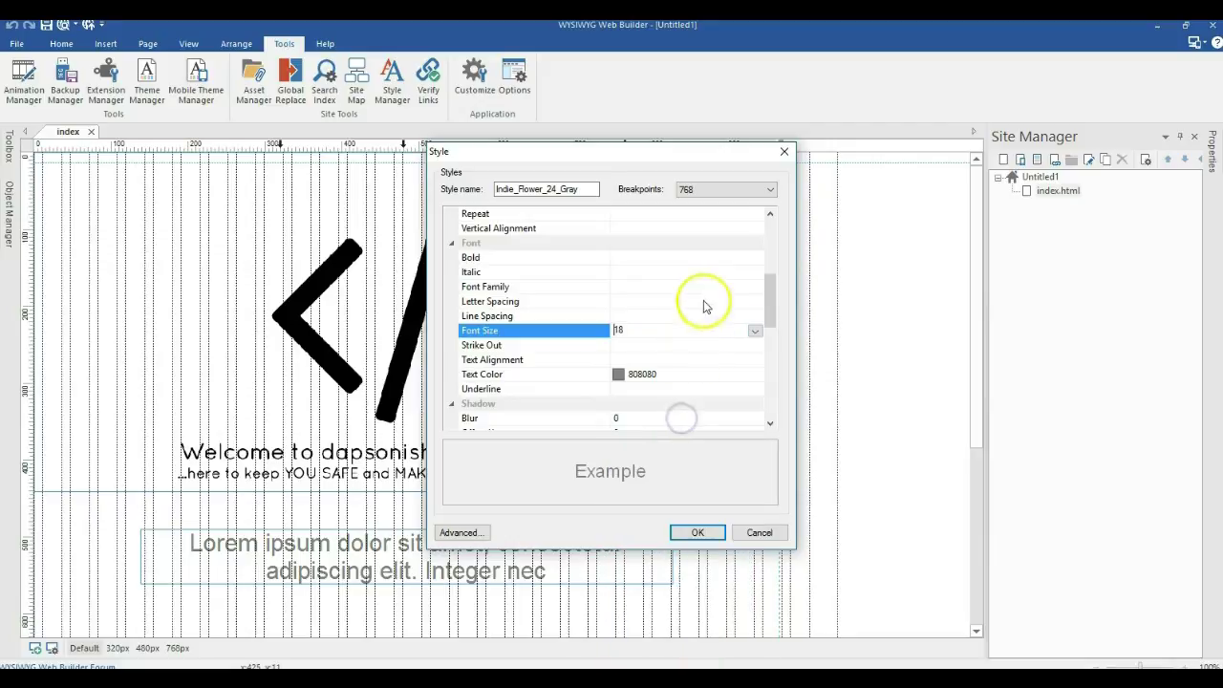
pyautogui.click(758, 377)
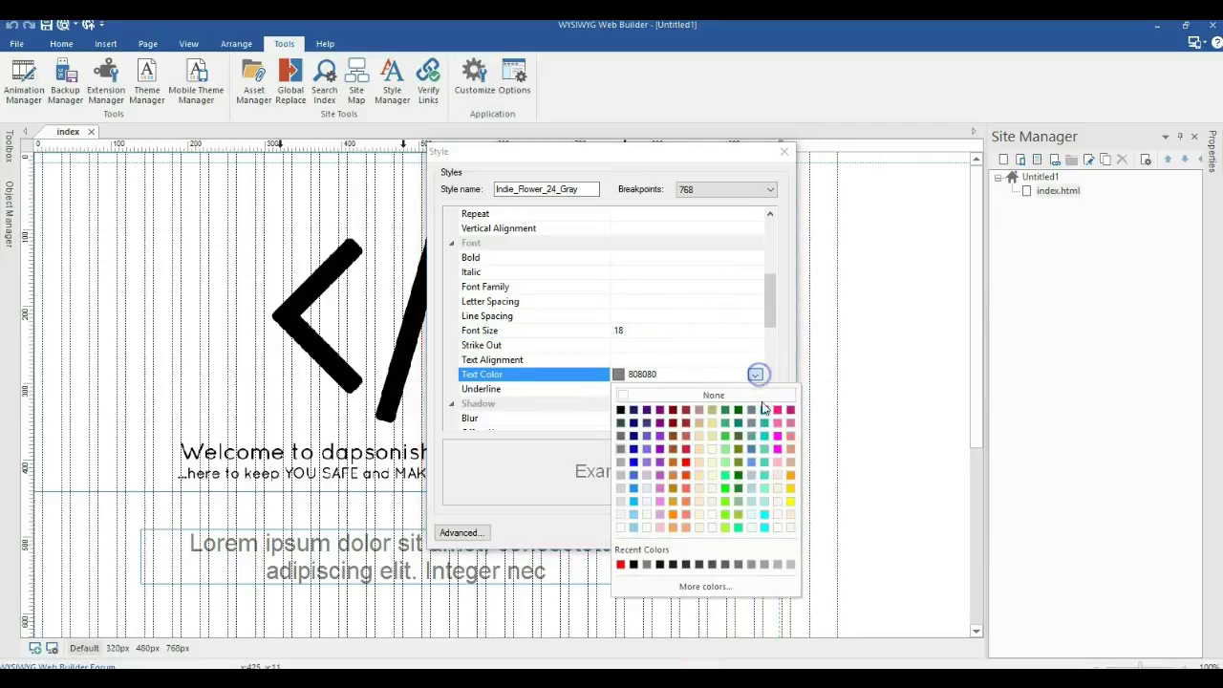
pyautogui.click(790, 475)
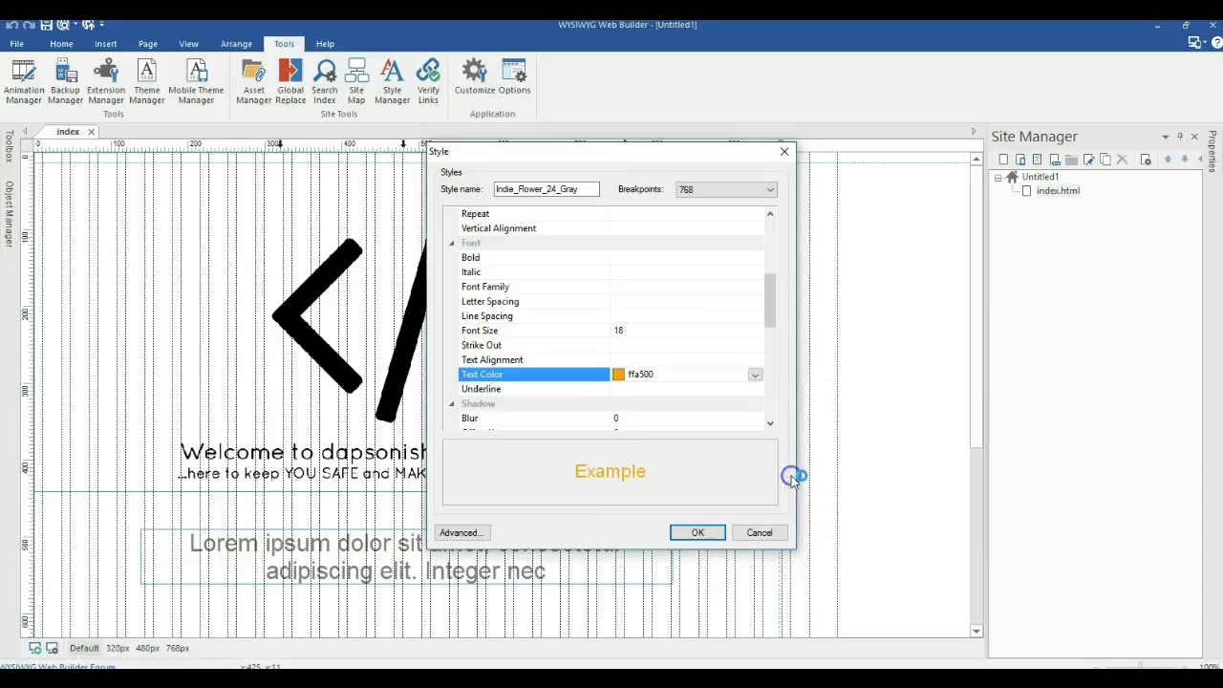
pyautogui.click(696, 533)
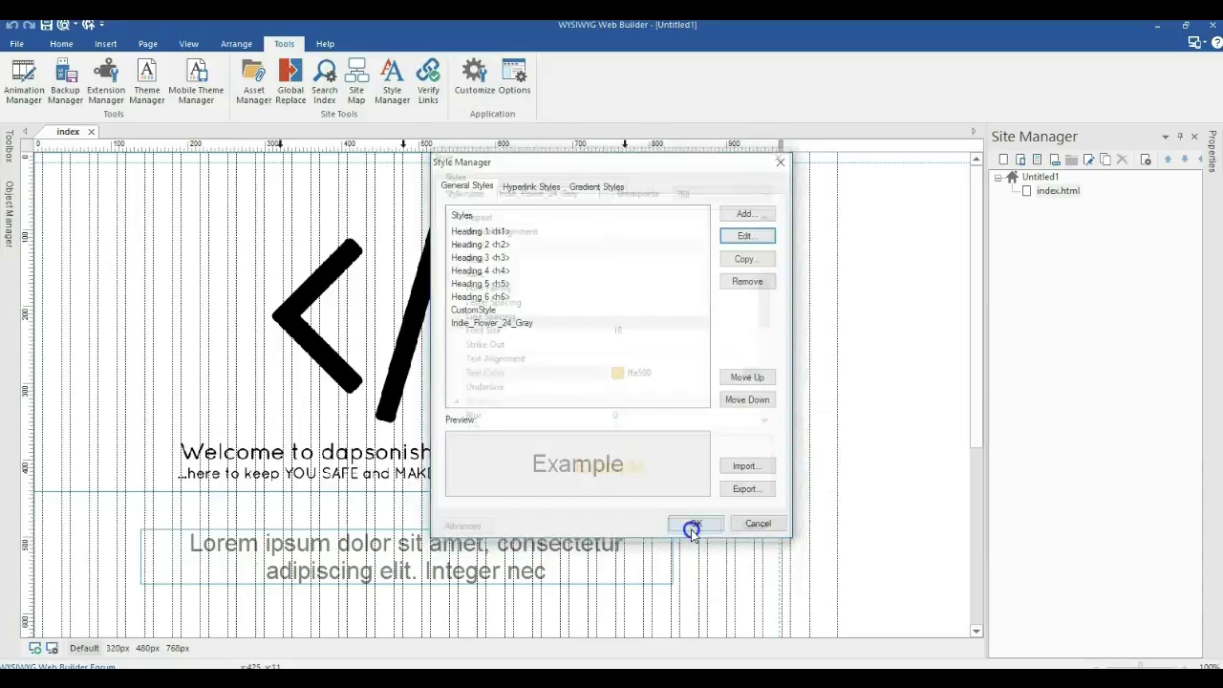
# Close the Style Manager and view the 768px, 480px and 320px layouts in turn
pyautogui.click(691, 530)
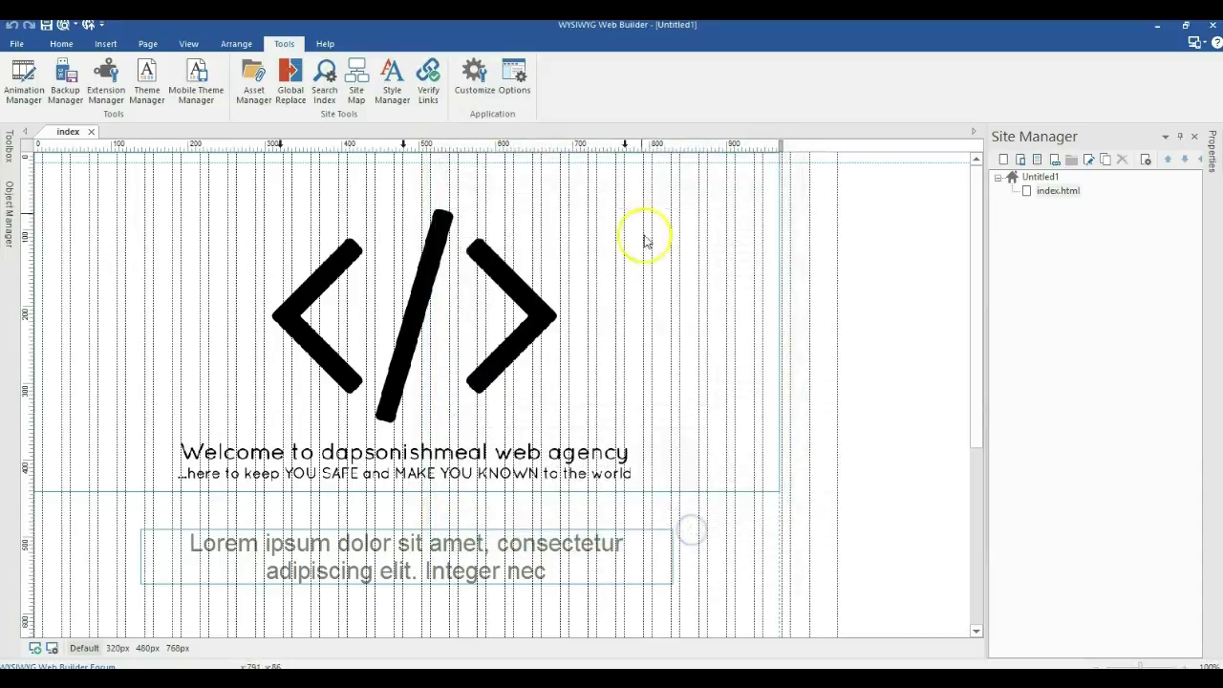
pyautogui.click(625, 149)
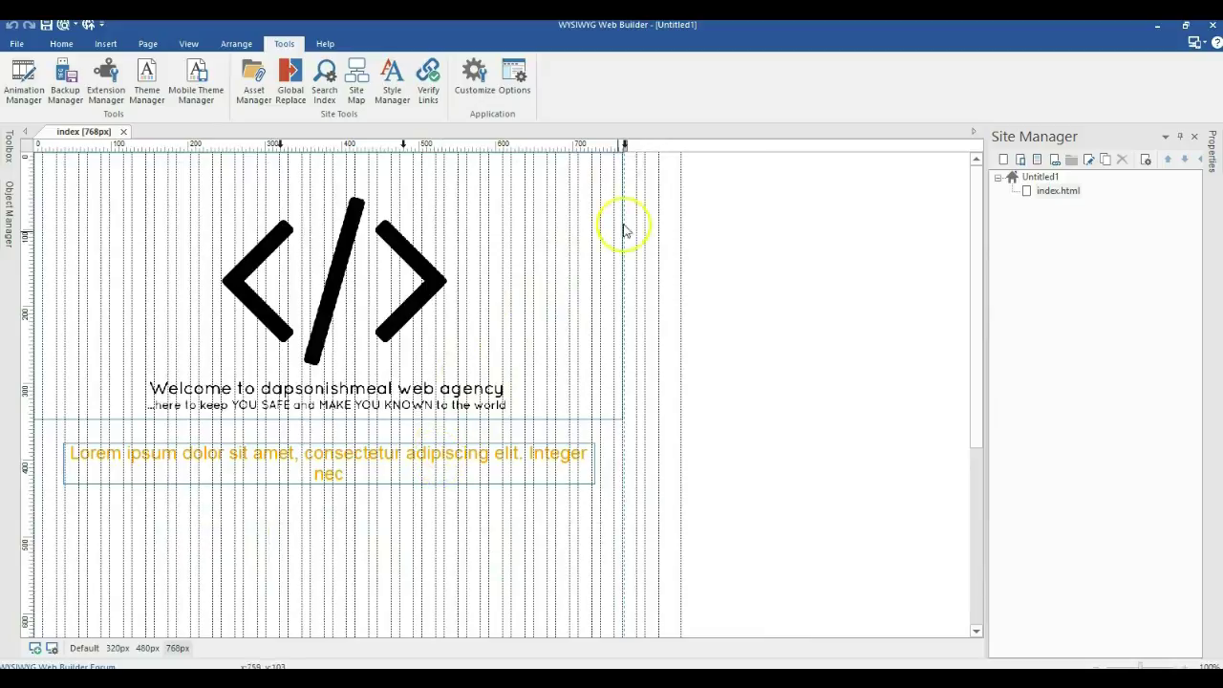
pyautogui.click(403, 147)
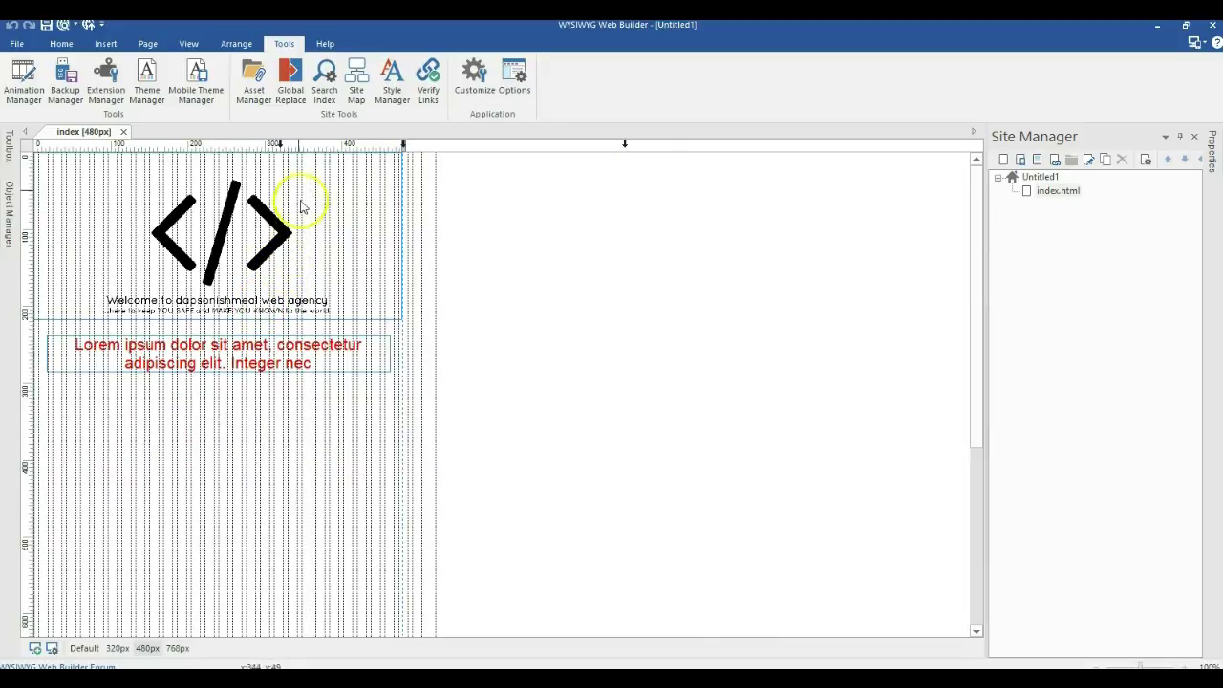
pyautogui.click(278, 147)
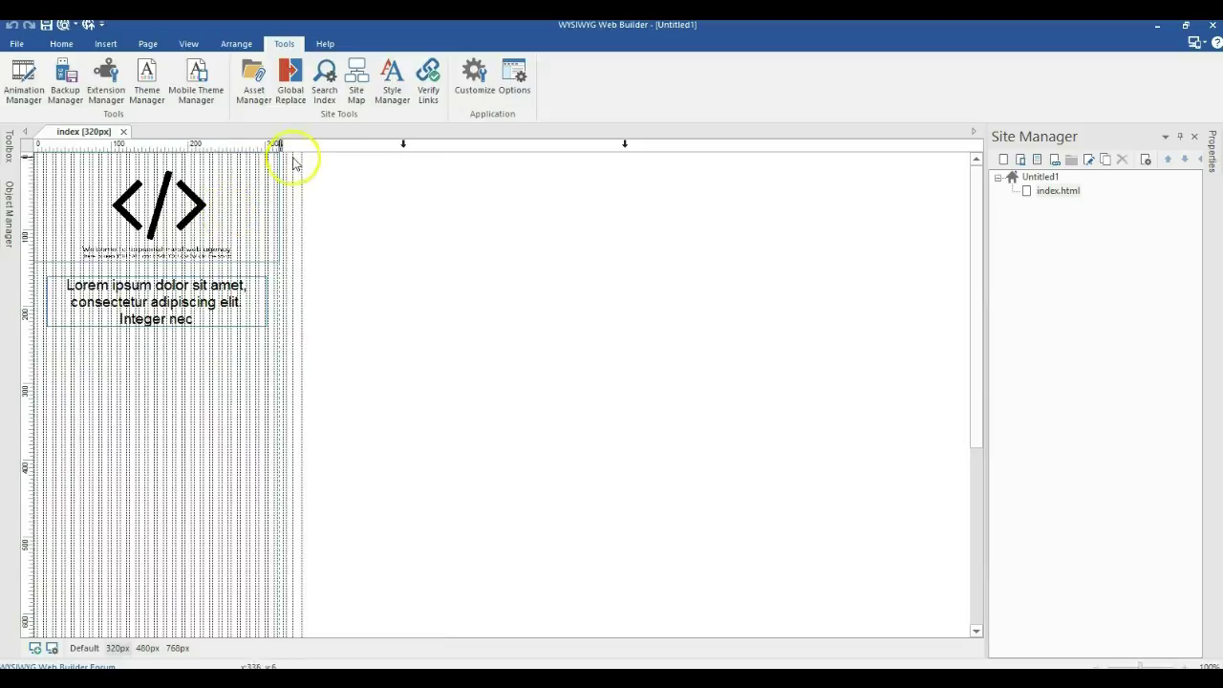
pyautogui.click(318, 199)
# Preview the page in Firefox's responsive design mode at a 768×854 viewport
pyautogui.press('F5')
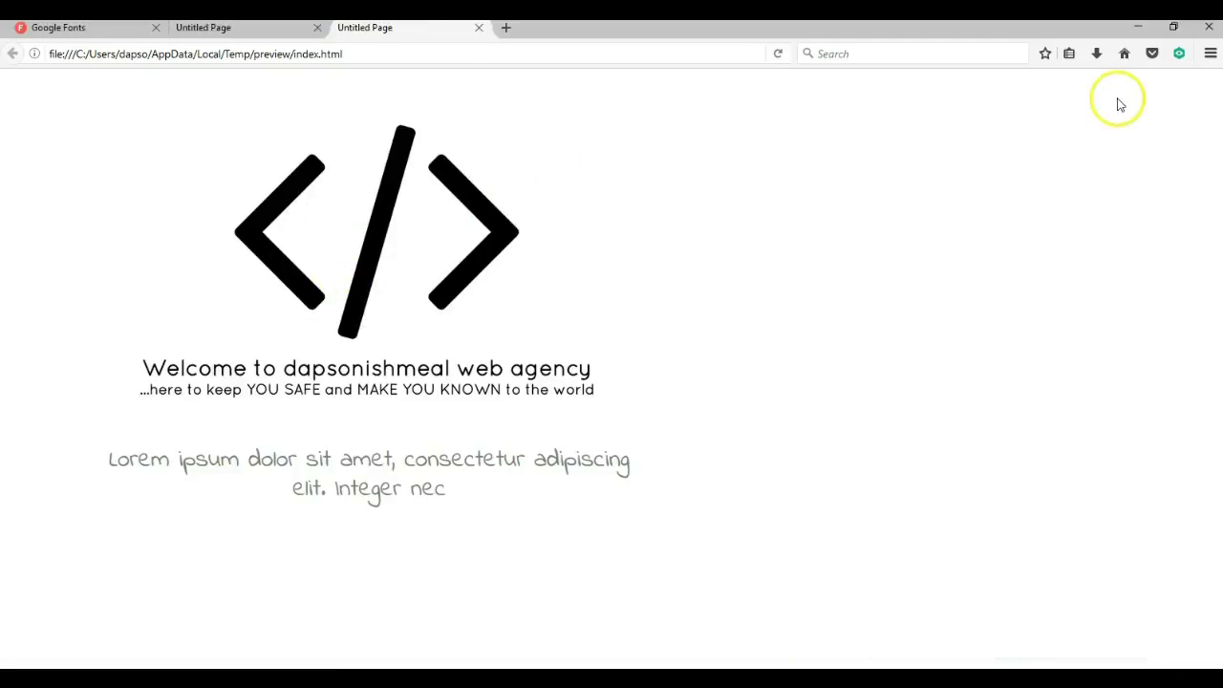
pyautogui.click(1209, 57)
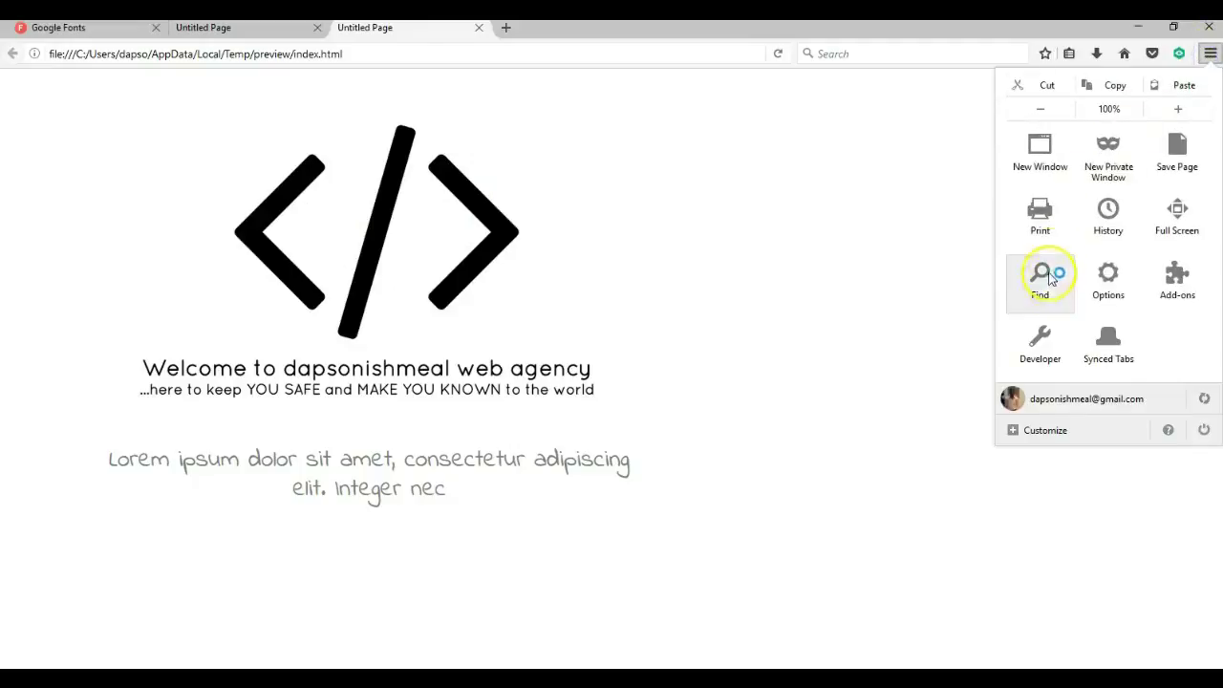
pyautogui.click(1041, 332)
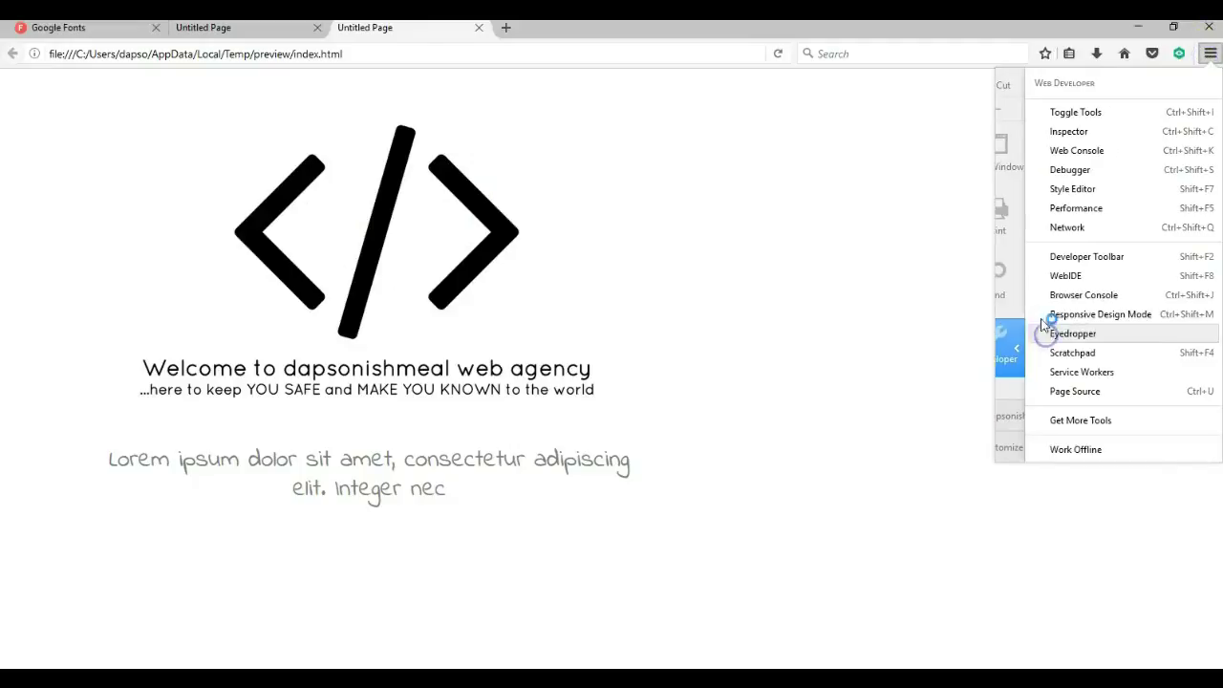
pyautogui.click(1092, 315)
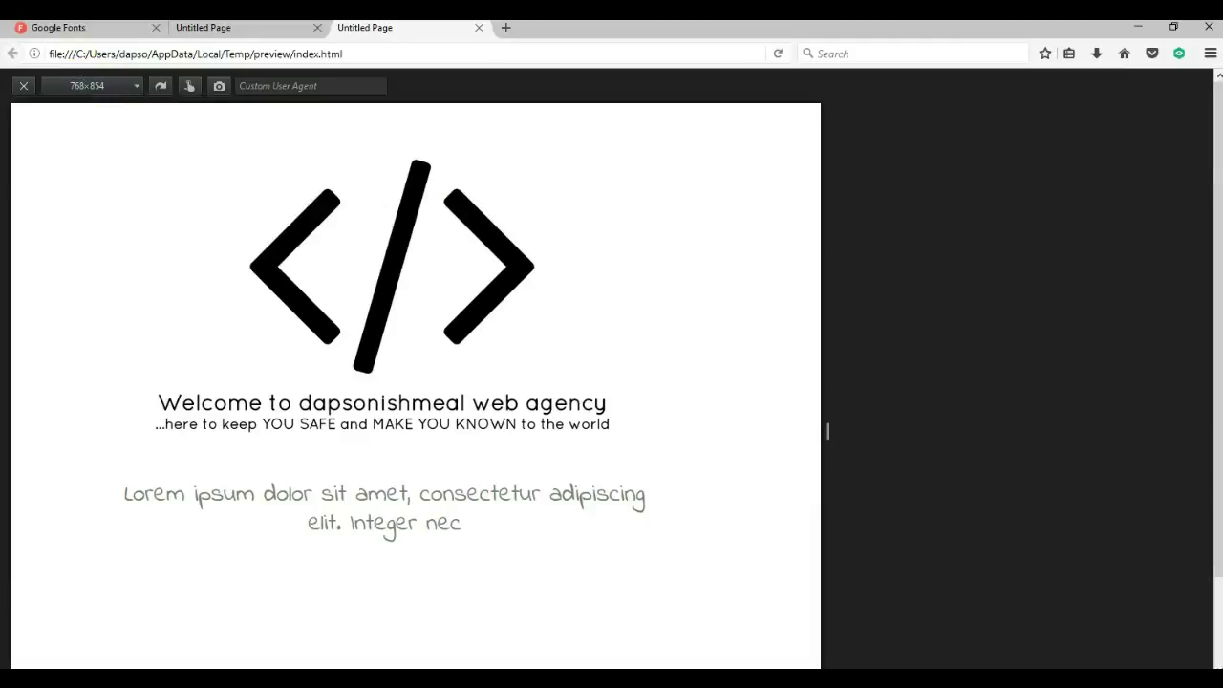
pyautogui.press('Return')
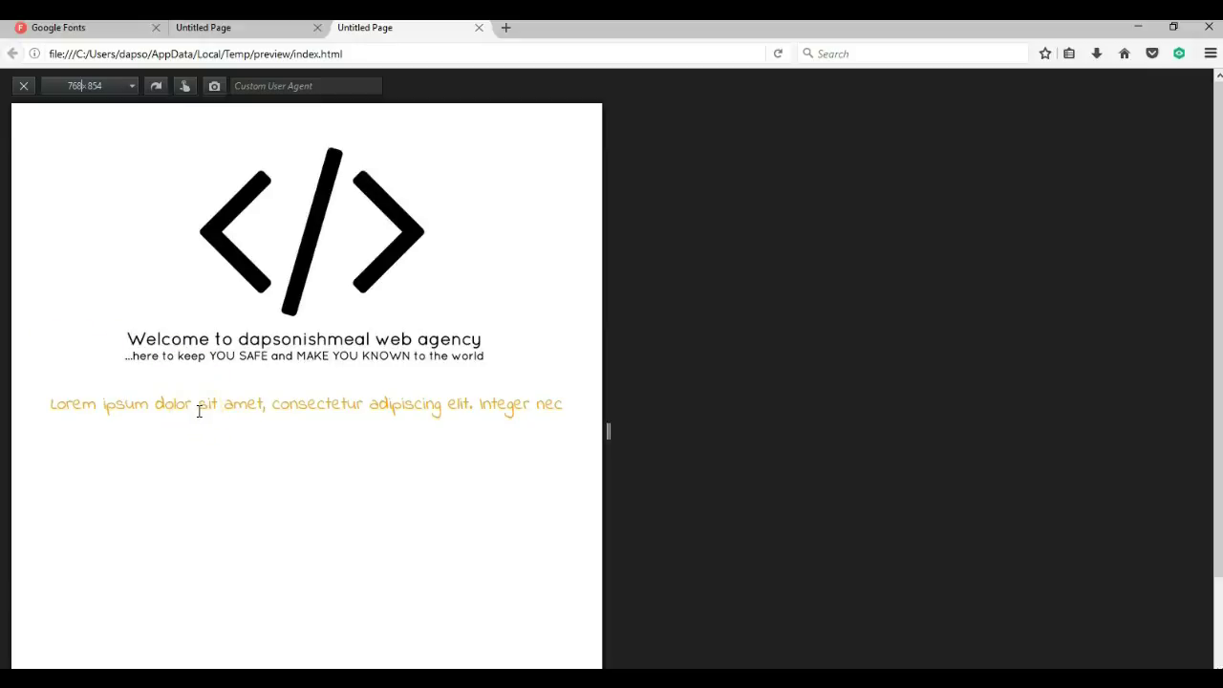
# Inspect the lorem text element and review its breakpoint style rules
pyautogui.rightClick(307, 407)
pyautogui.click(354, 544)
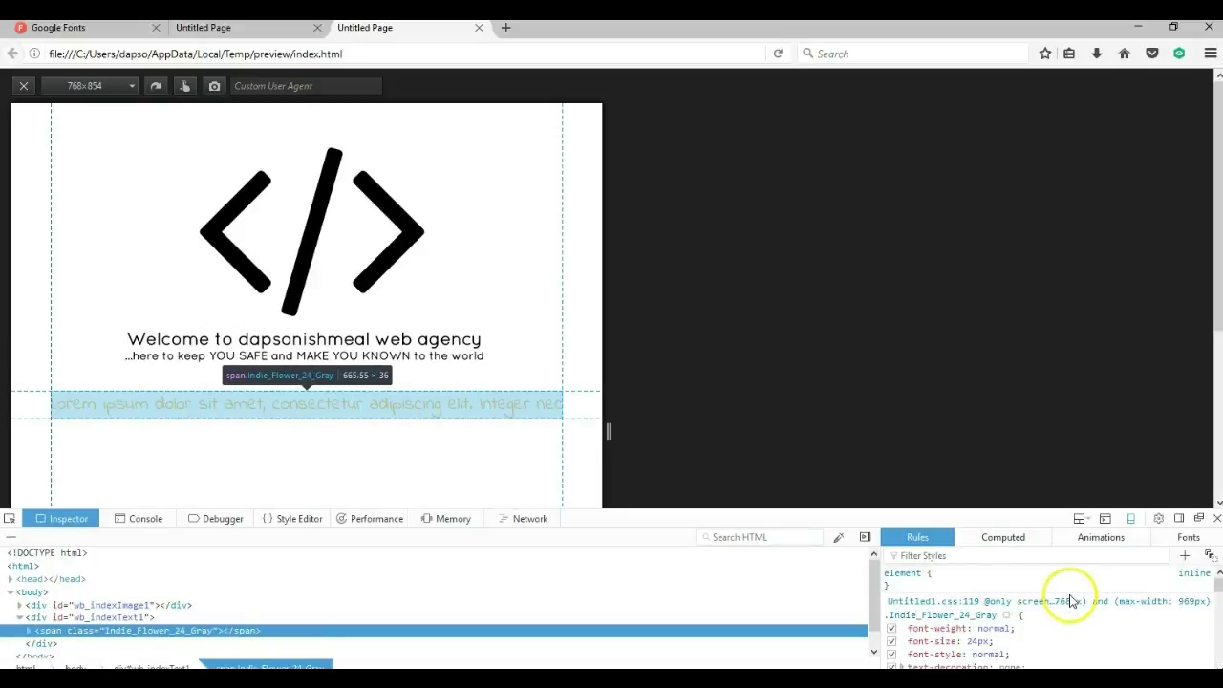
pyautogui.scroll(-3, 1060, 597)
pyautogui.scroll(3, 1050, 611)
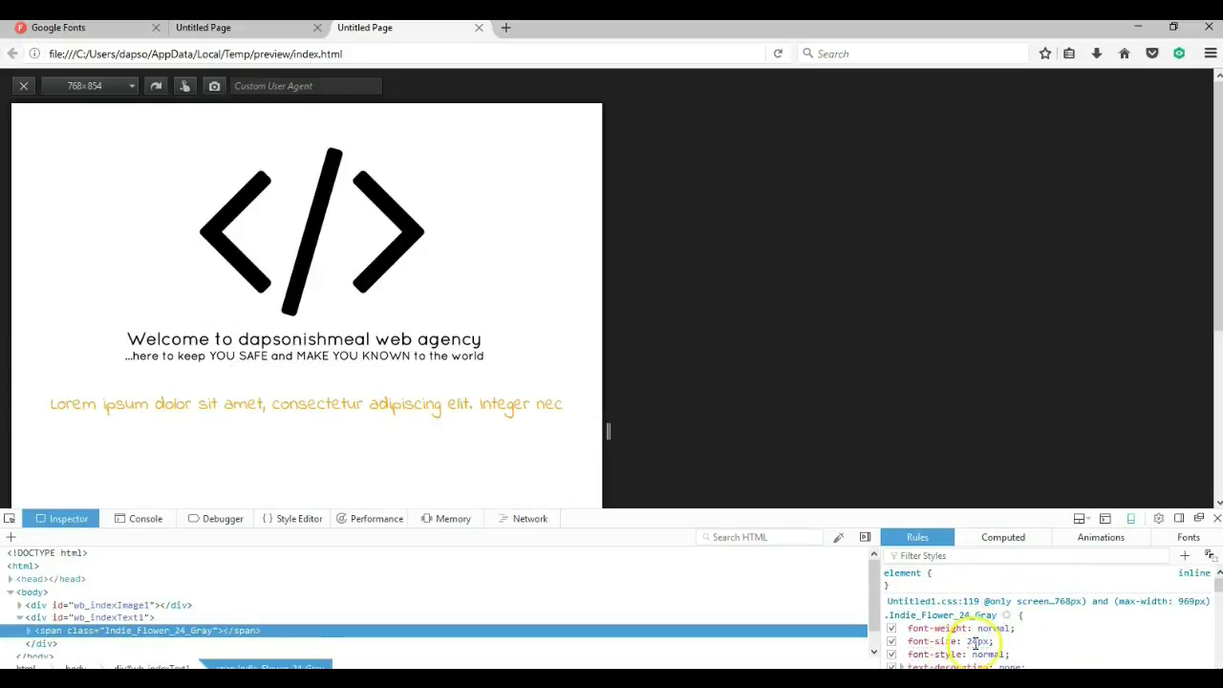
pyautogui.scroll(-3, 977, 642)
pyautogui.scroll(-6, 976, 632)
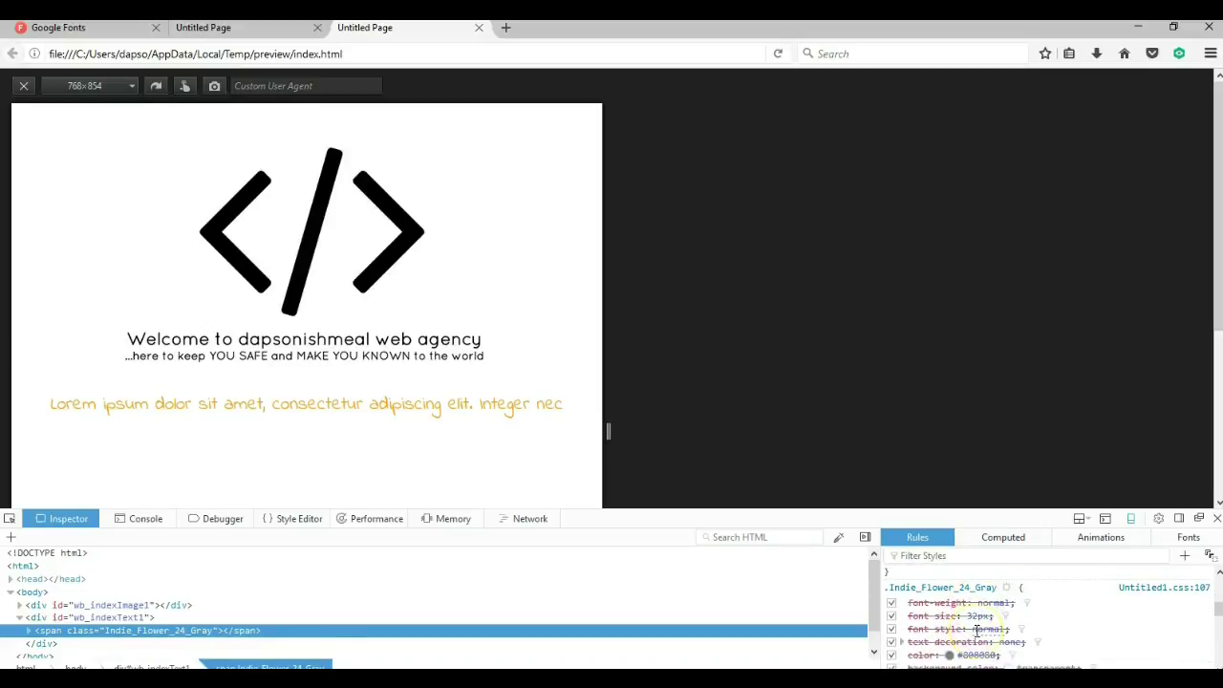
pyautogui.scroll(-2, 976, 633)
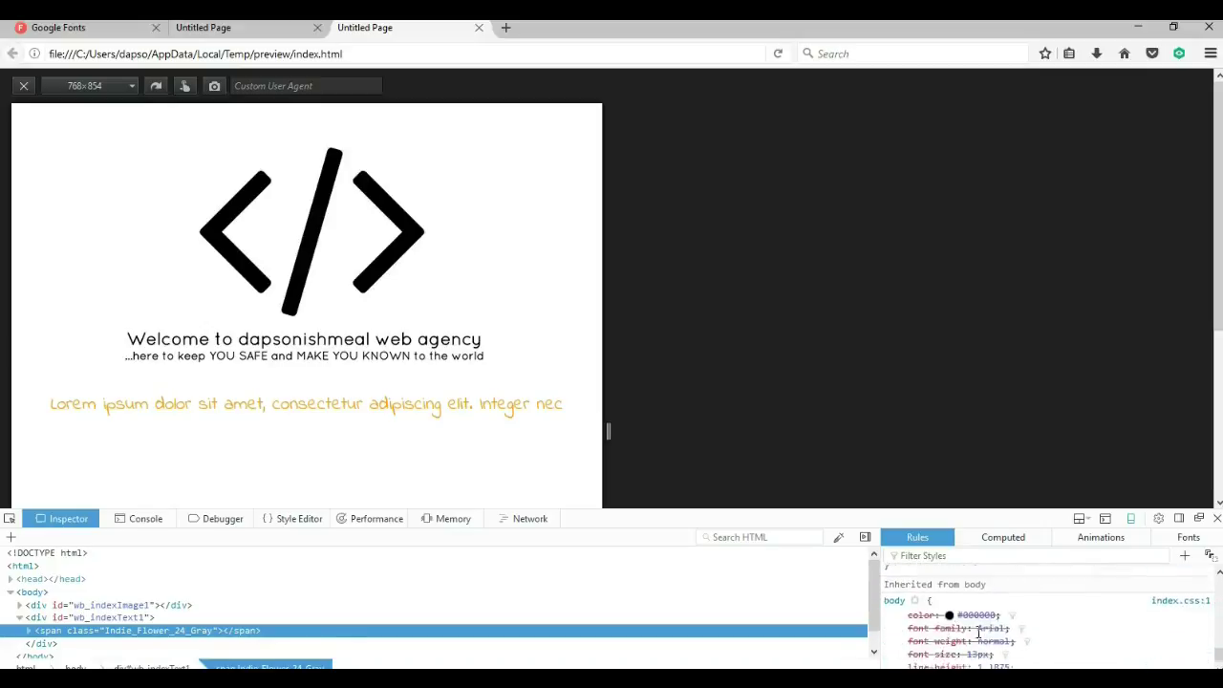
pyautogui.scroll(10, 976, 632)
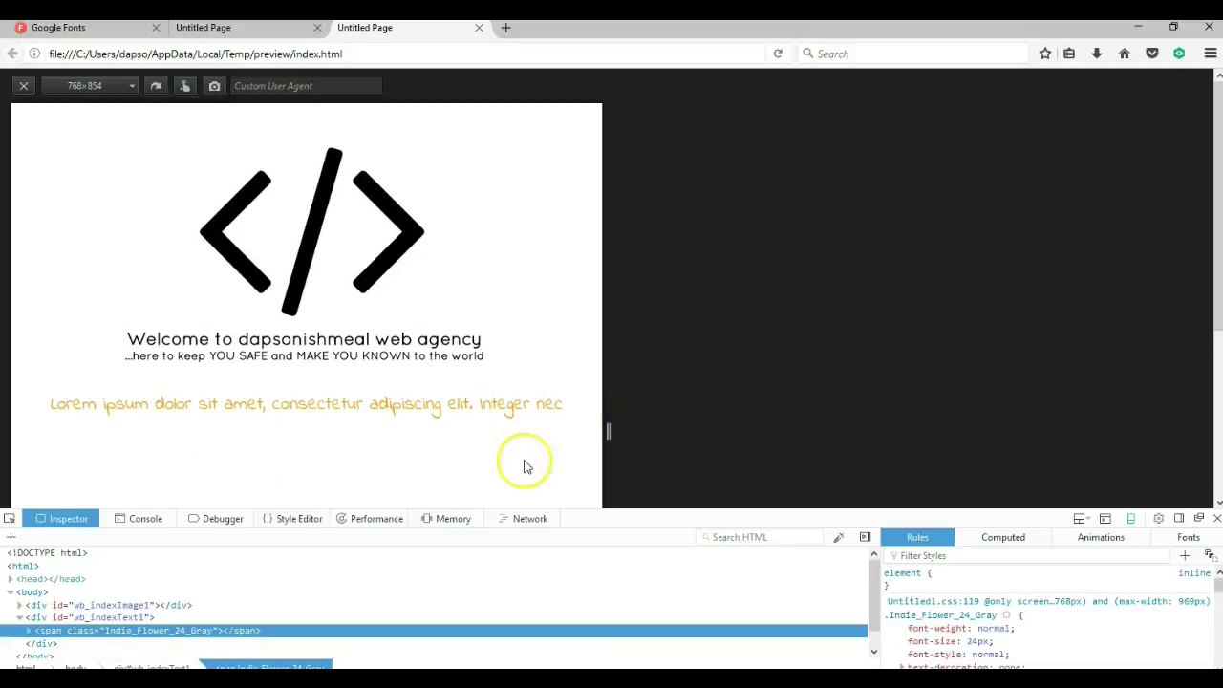
# Narrow the viewport below 768 and then to 441 px, re-inspecting, then return to Web Builder's Default layout
pyautogui.moveTo(608, 431); pyautogui.dragTo(446, 423)
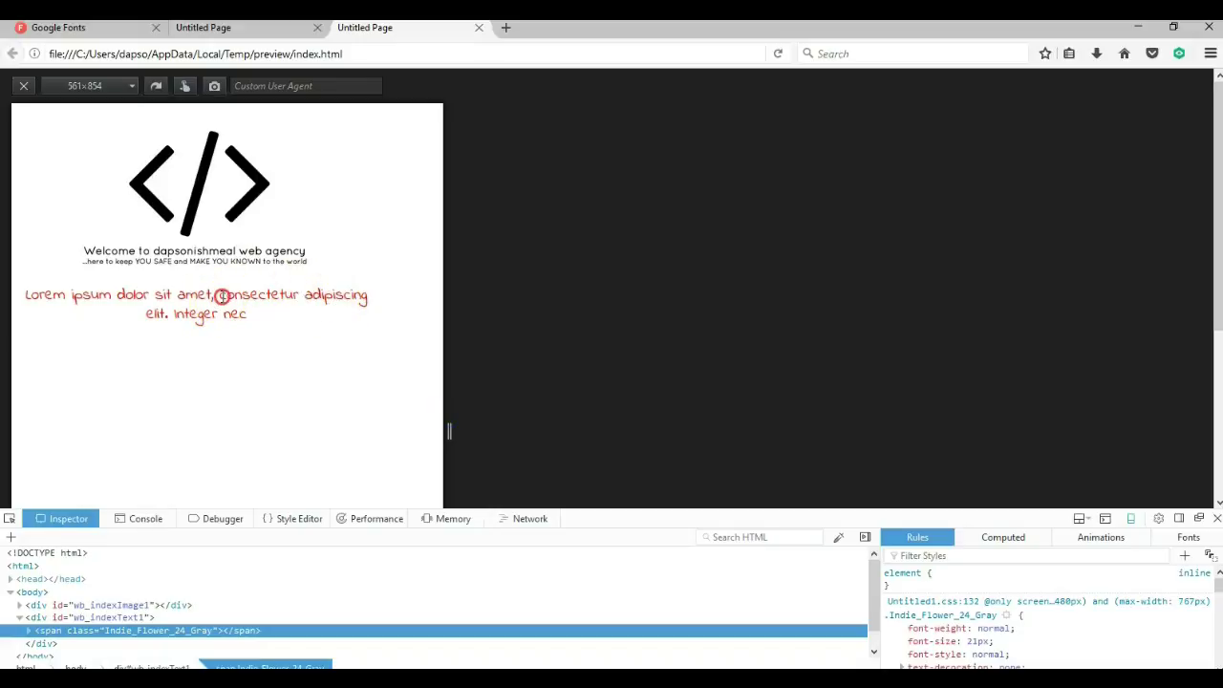
pyautogui.rightClick(221, 297)
pyautogui.click(283, 431)
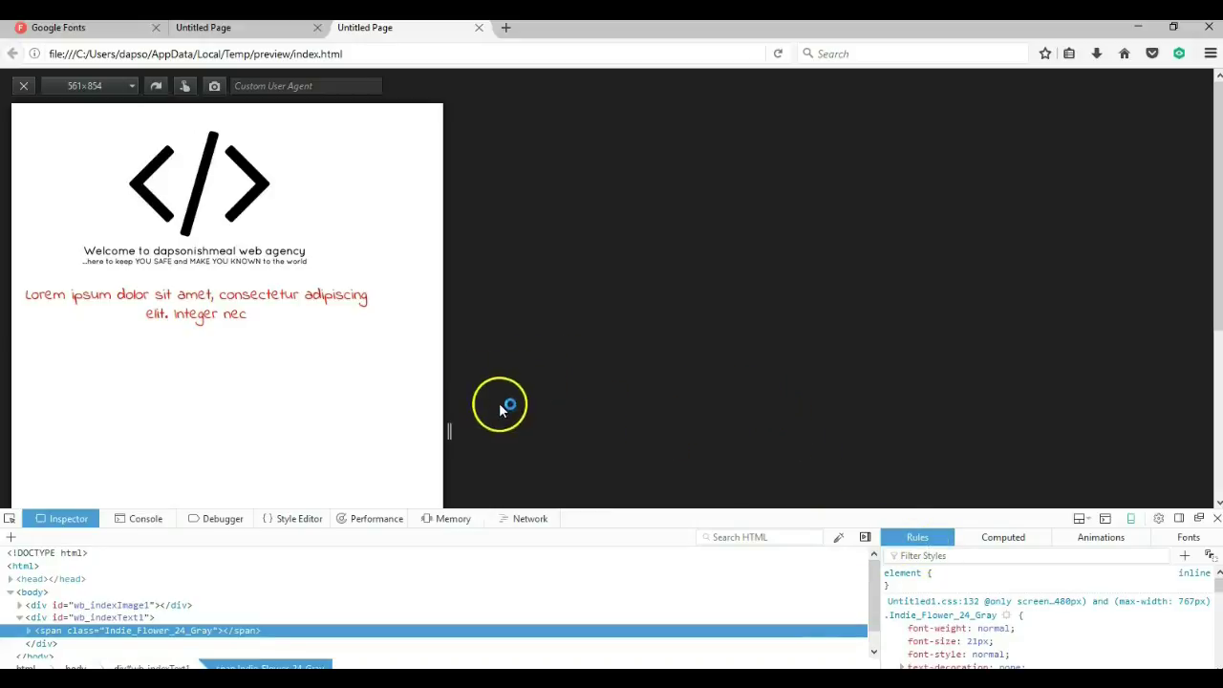
pyautogui.moveTo(452, 427); pyautogui.dragTo(356, 420)
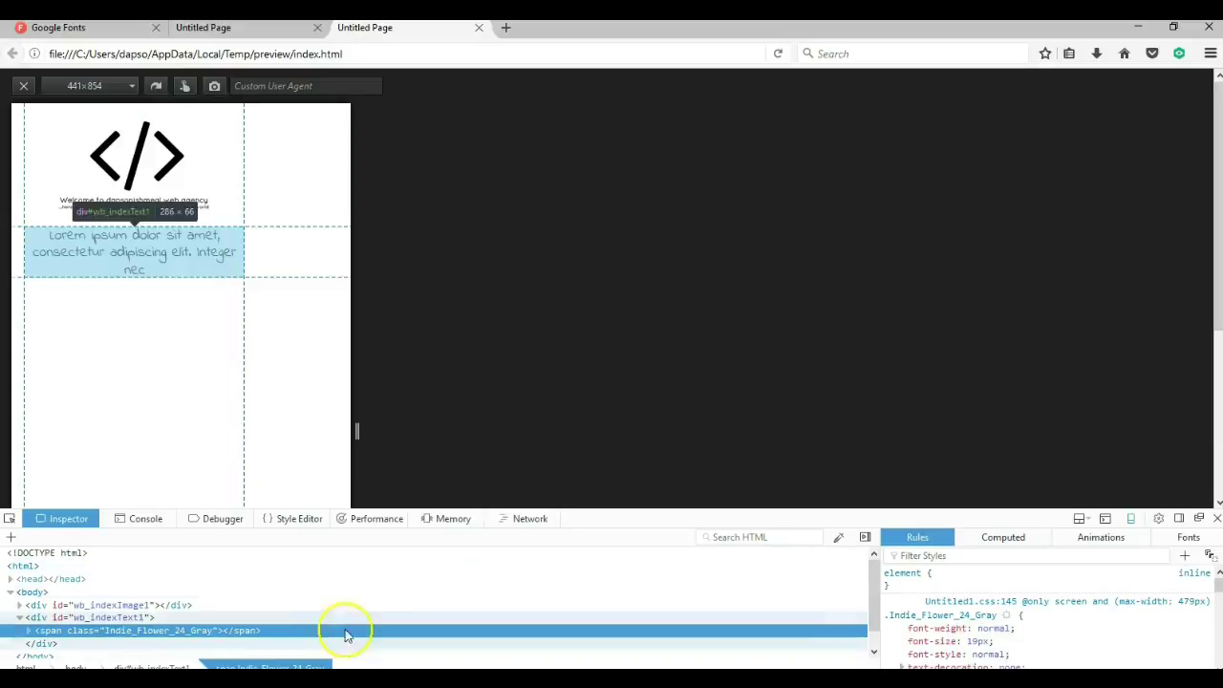
pyautogui.hotkey('alt', 'Tab')
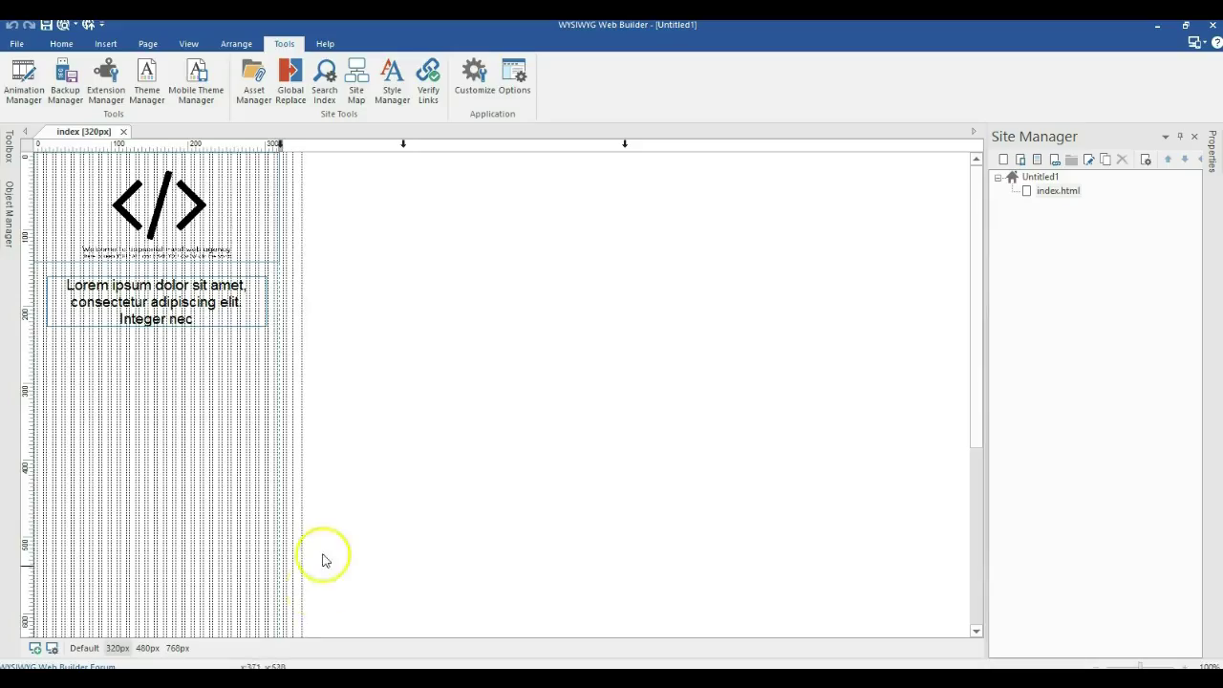
pyautogui.click(275, 148)
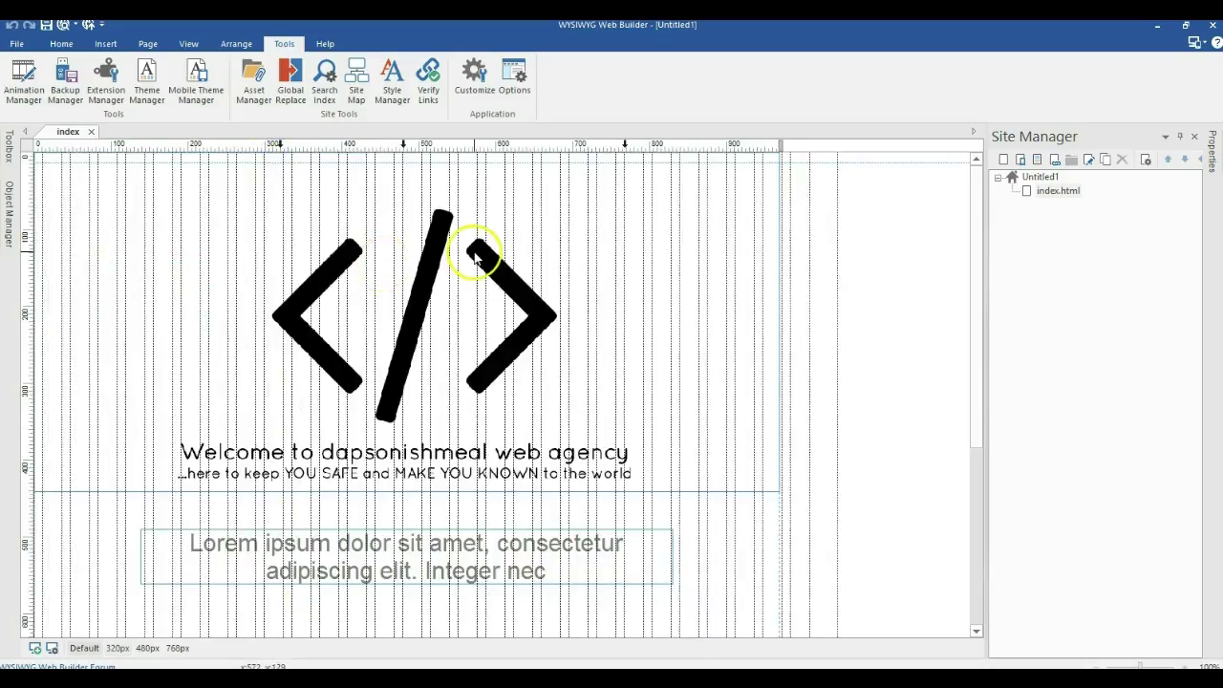